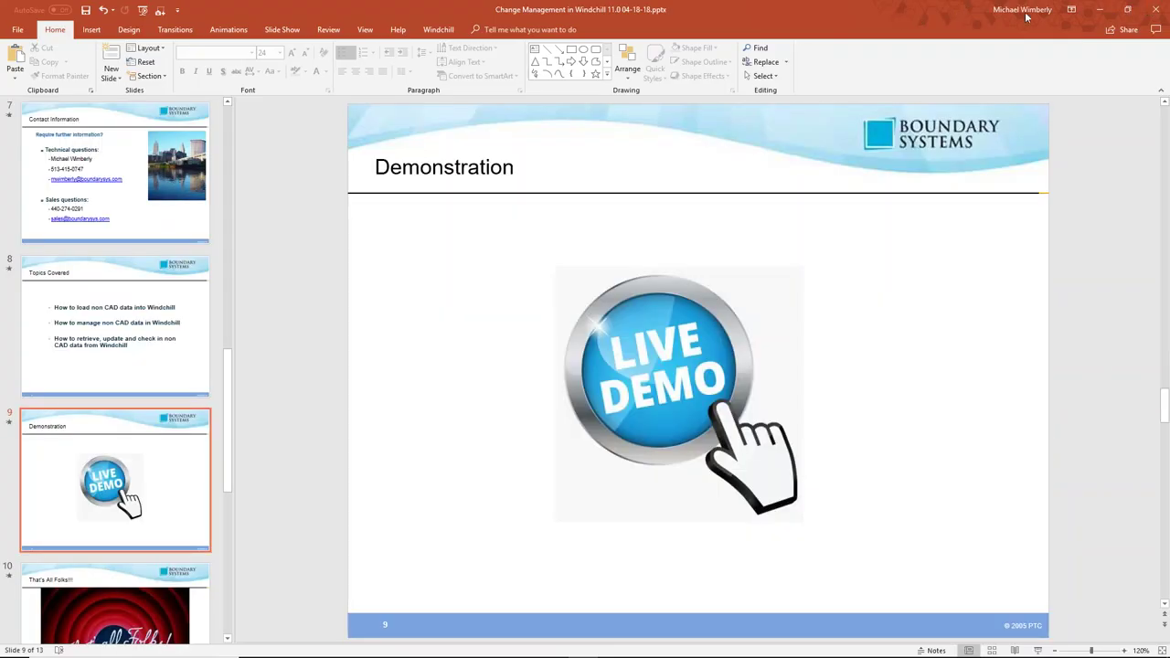
Switch to Windchill, open the information page of the 1st time document in the Documents folder and review its format and life cycle template.
left_click(1109, 13)
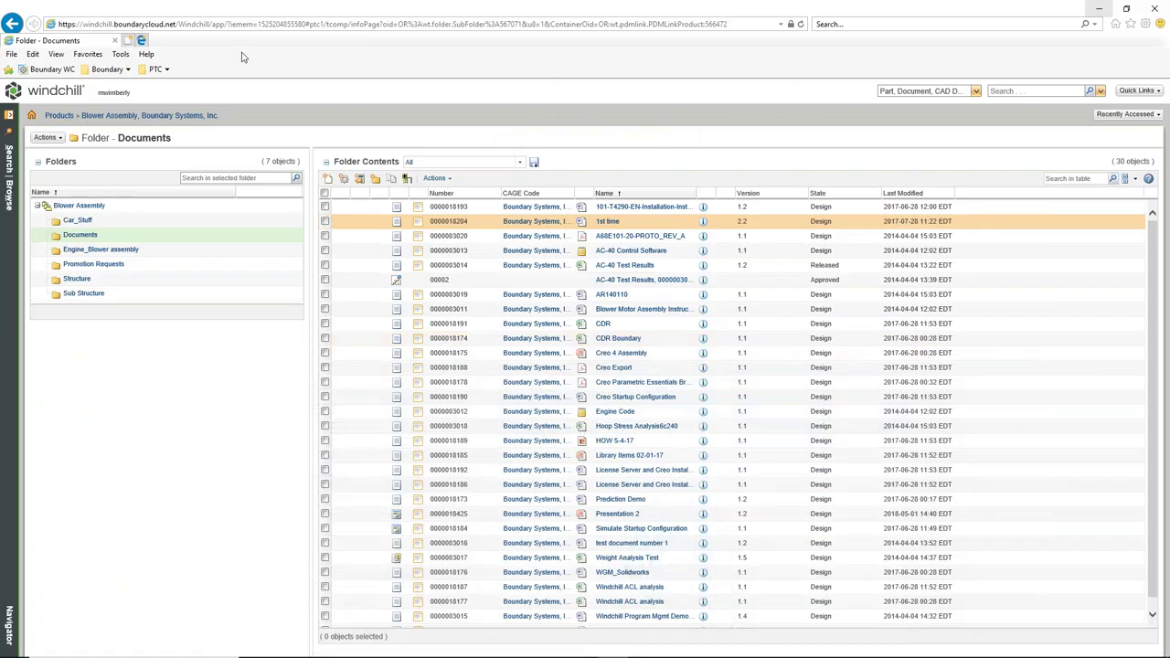
left_click(126, 241)
left_click(1051, 90)
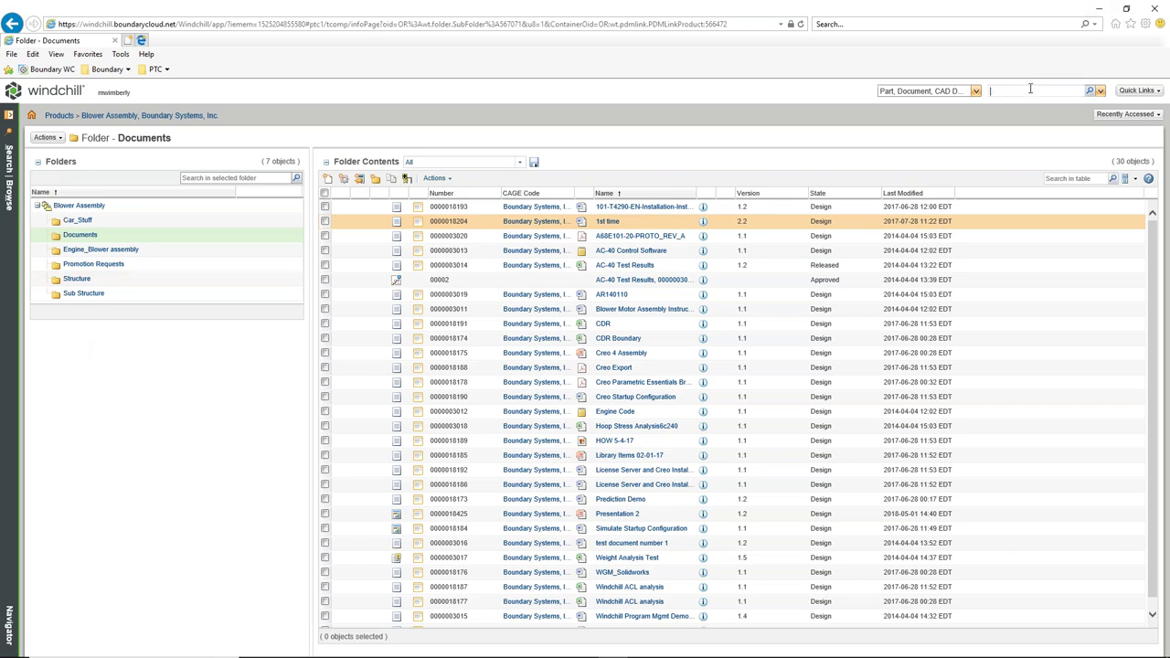
left_click(1081, 178)
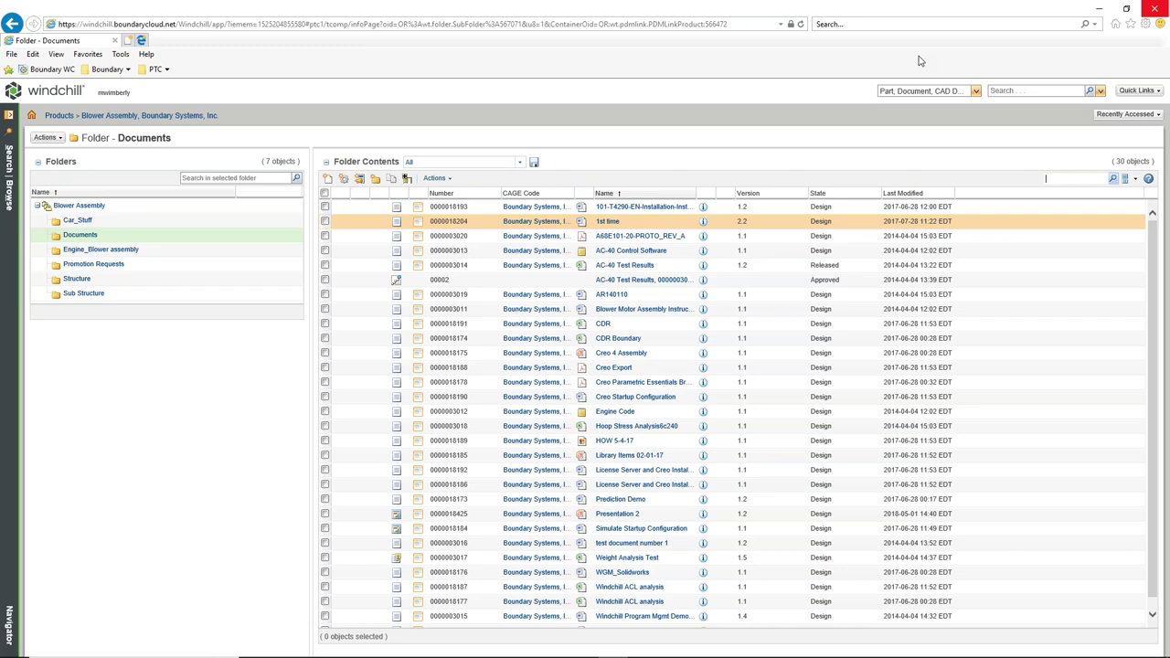
left_click(703, 222)
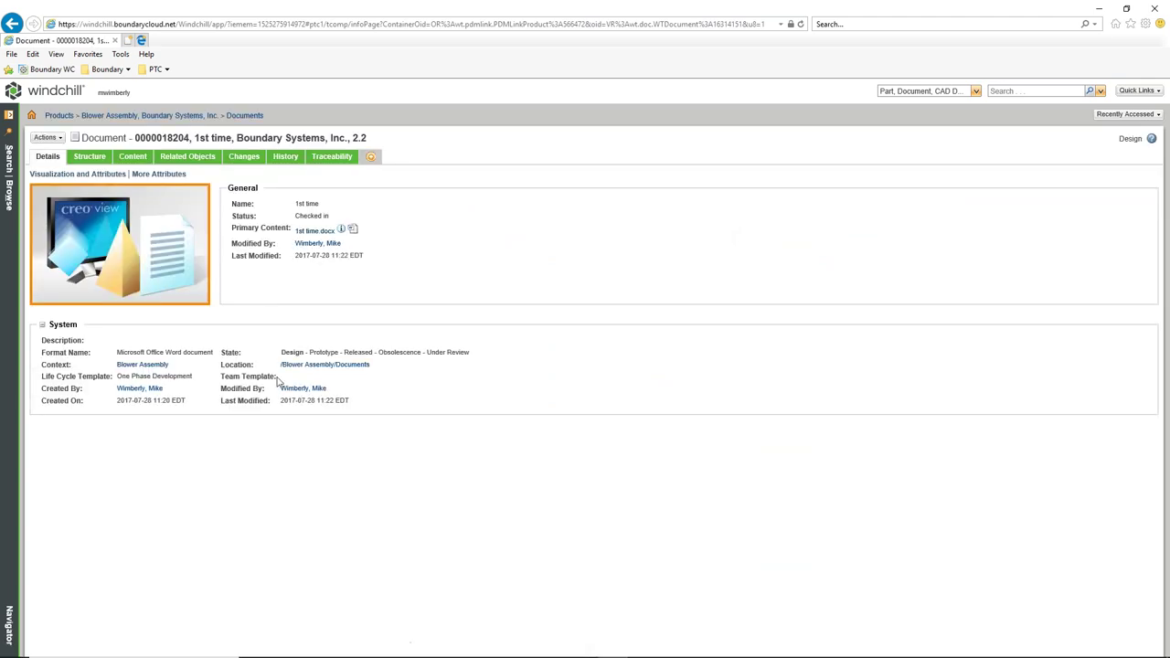
left_click_drag(117, 352, 199, 348)
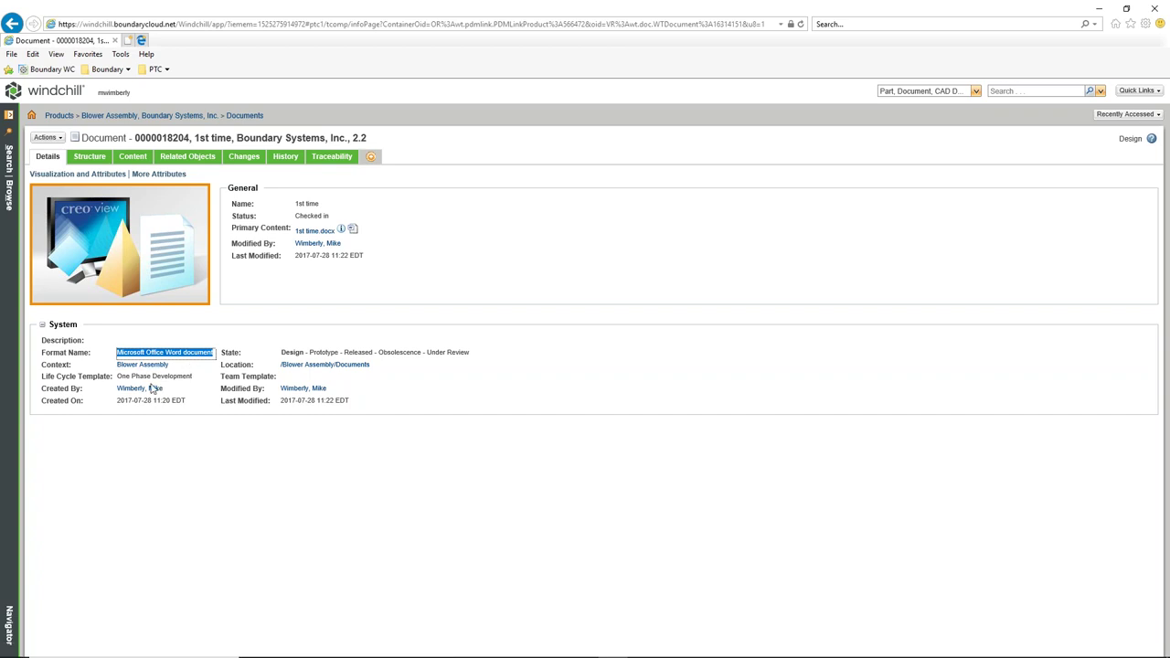
left_click_drag(118, 376, 166, 374)
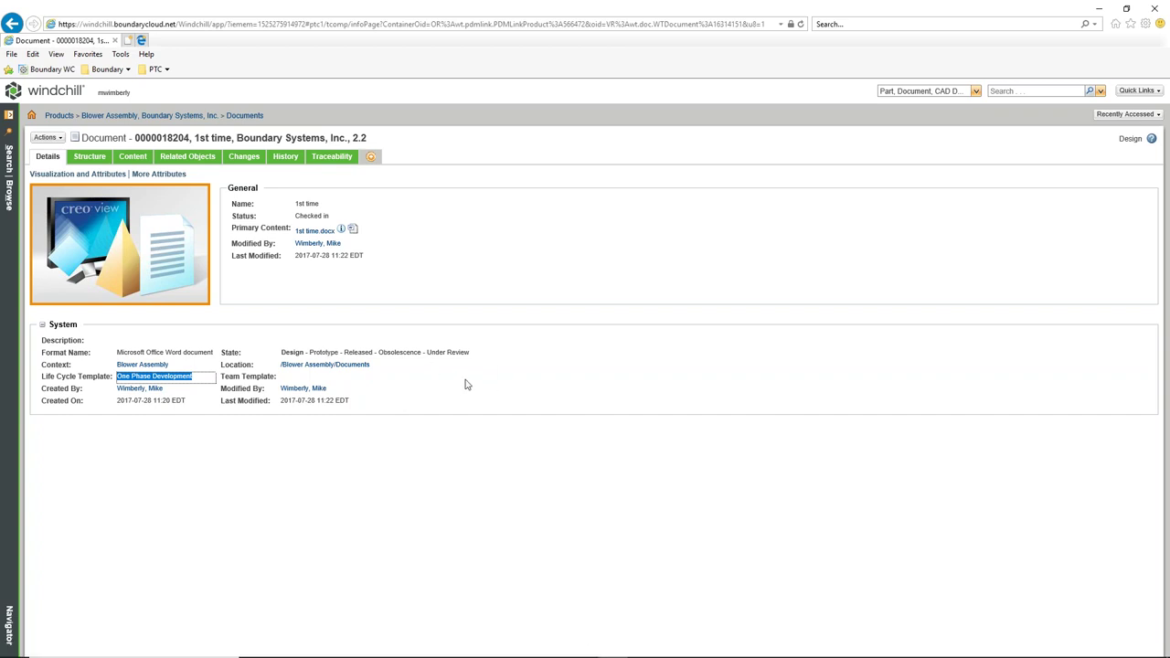
left_click(517, 376)
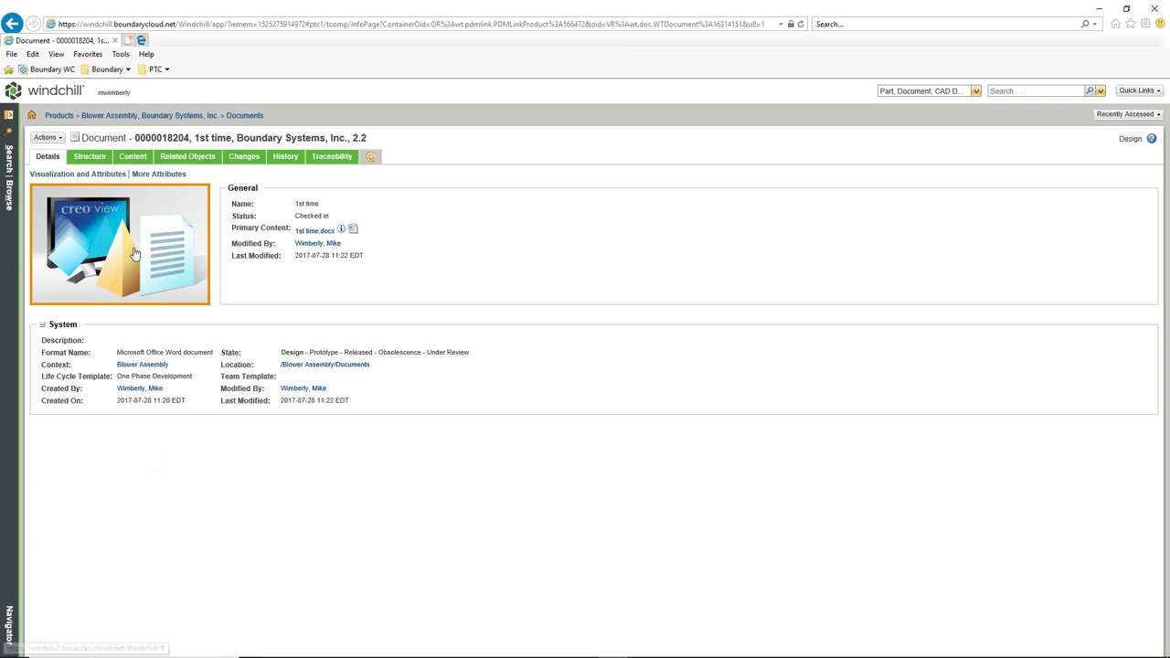
Download the document's primary content file, 1st time.docx, and save it to the Desktop.
left_click(132, 157)
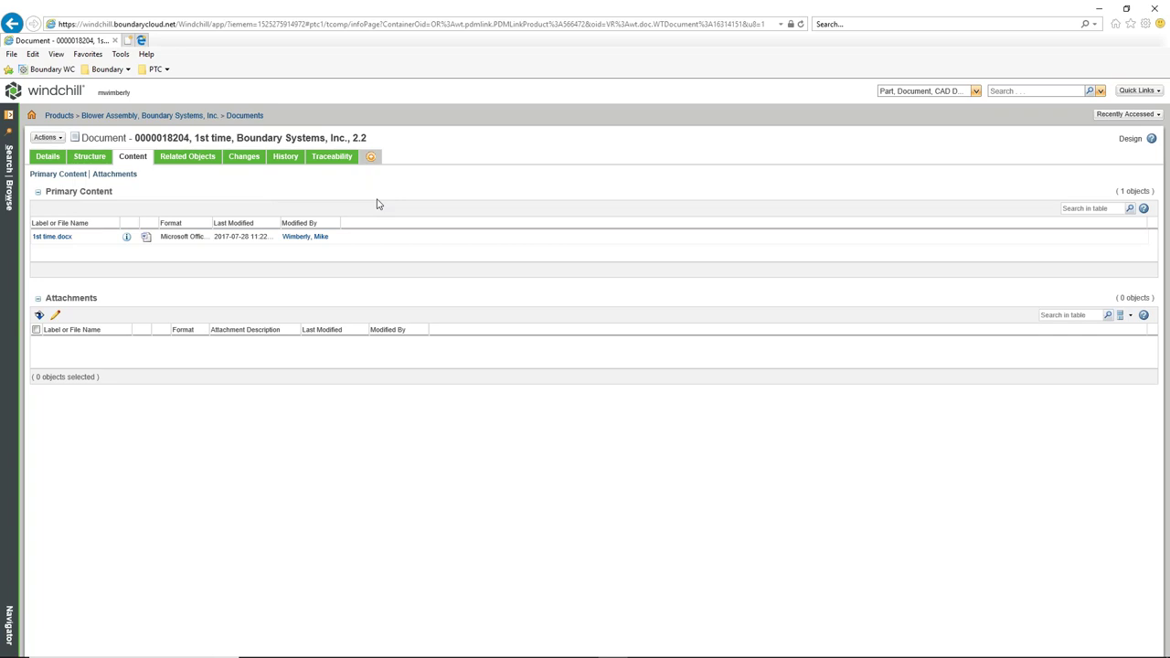
left_click(146, 238)
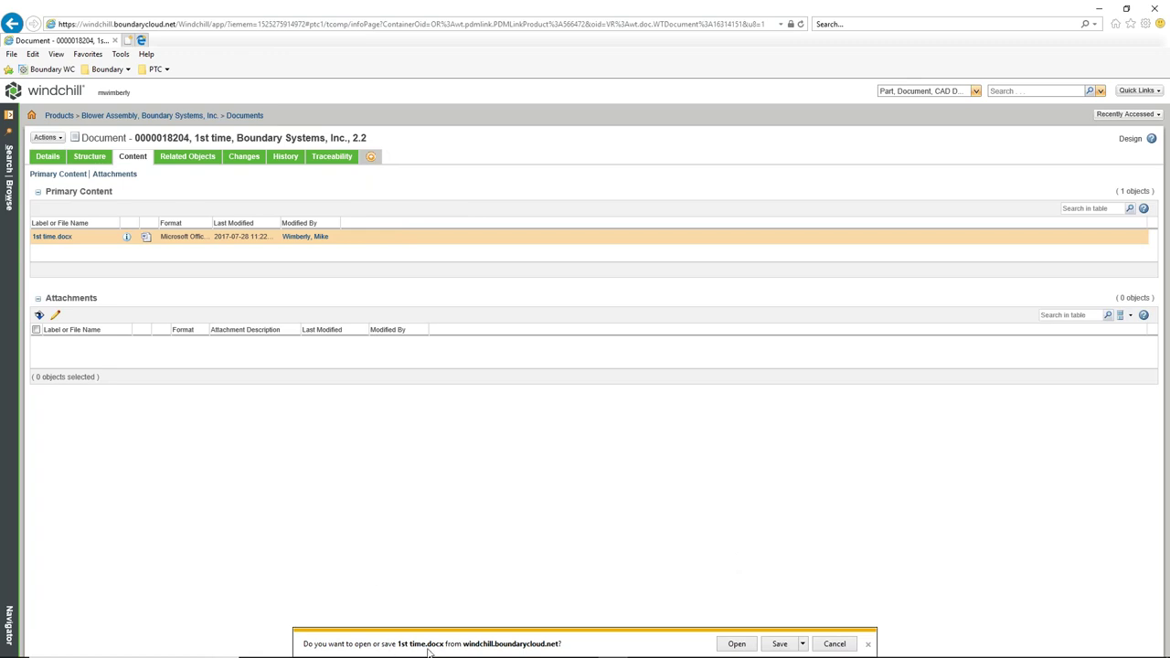
left_click(802, 644)
left_click(835, 630)
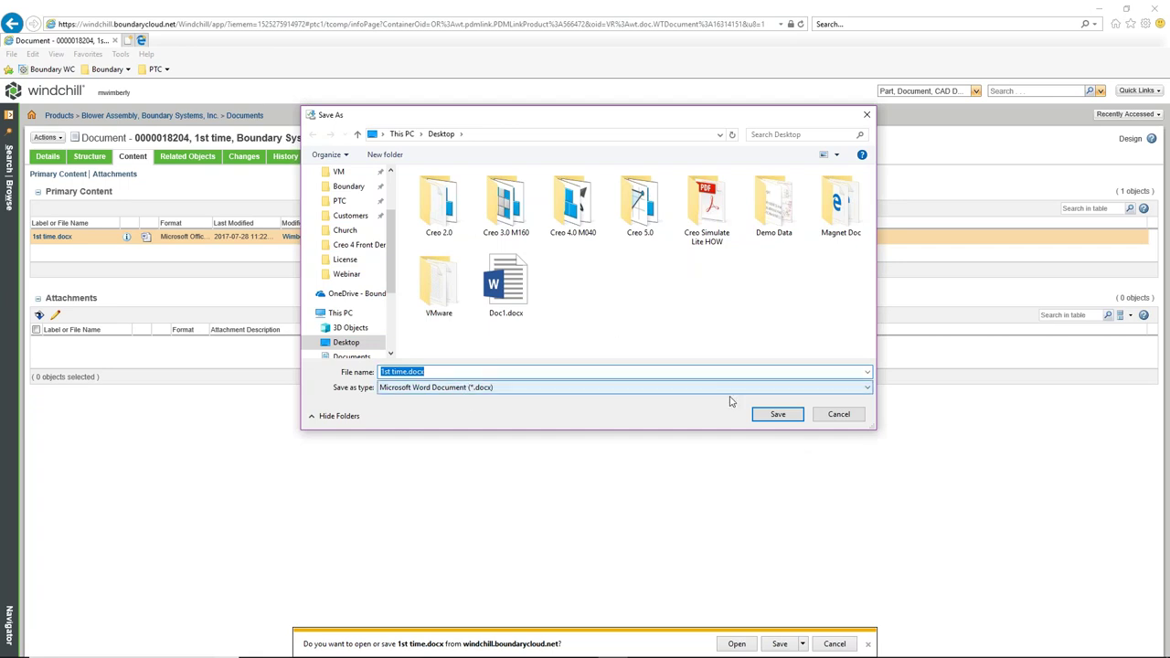
left_click(778, 415)
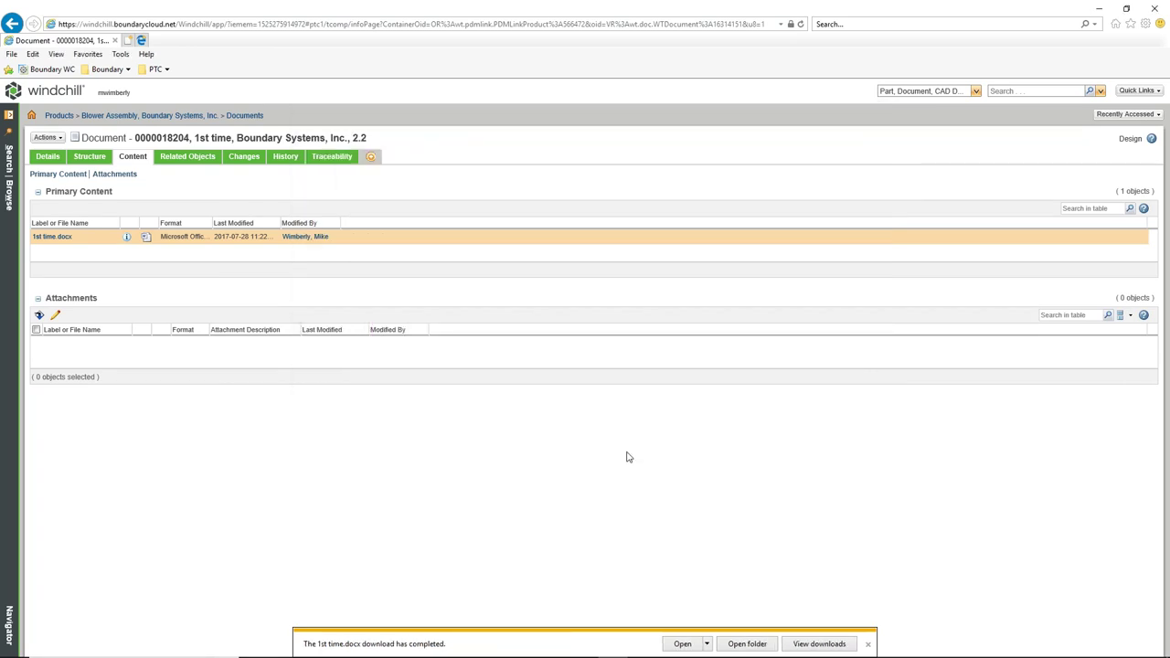
Open the downloaded 1st time.docx from its folder in Word and replace the question mark after "first time" with "!!".
left_click(746, 644)
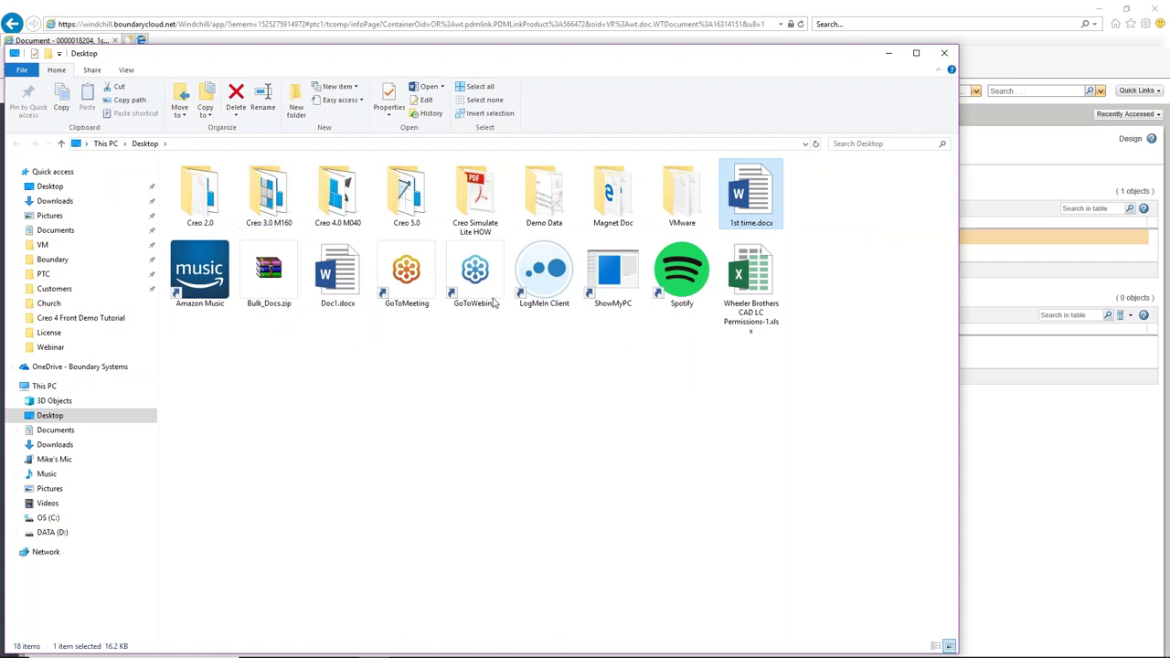
left_click(621, 495)
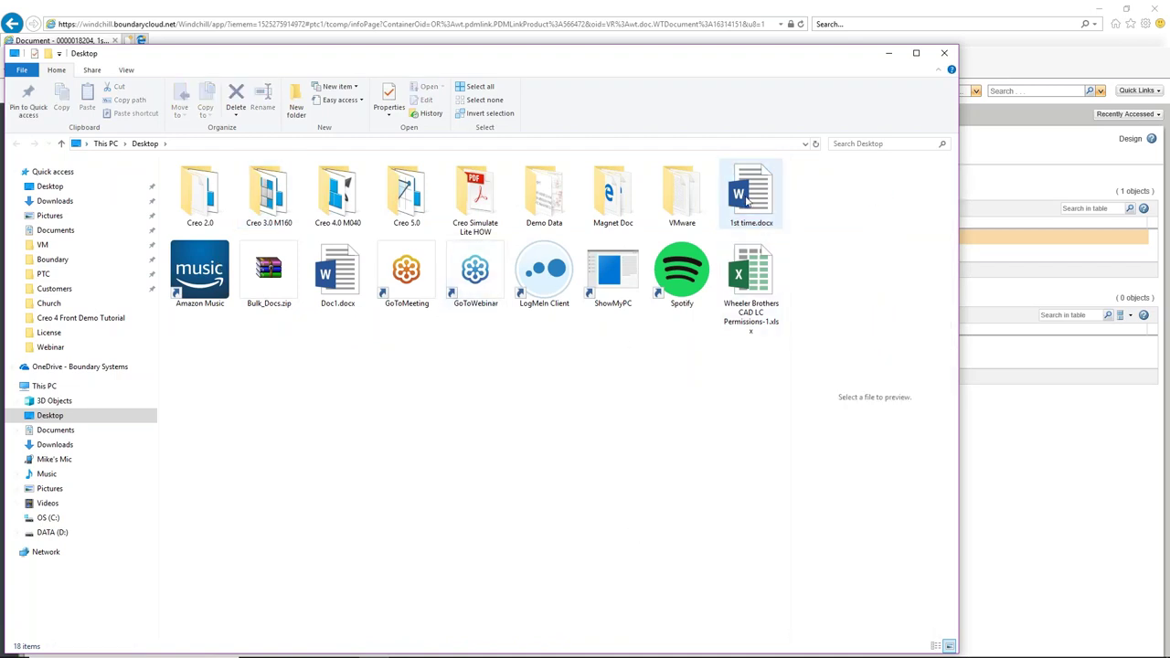
double_click(746, 200)
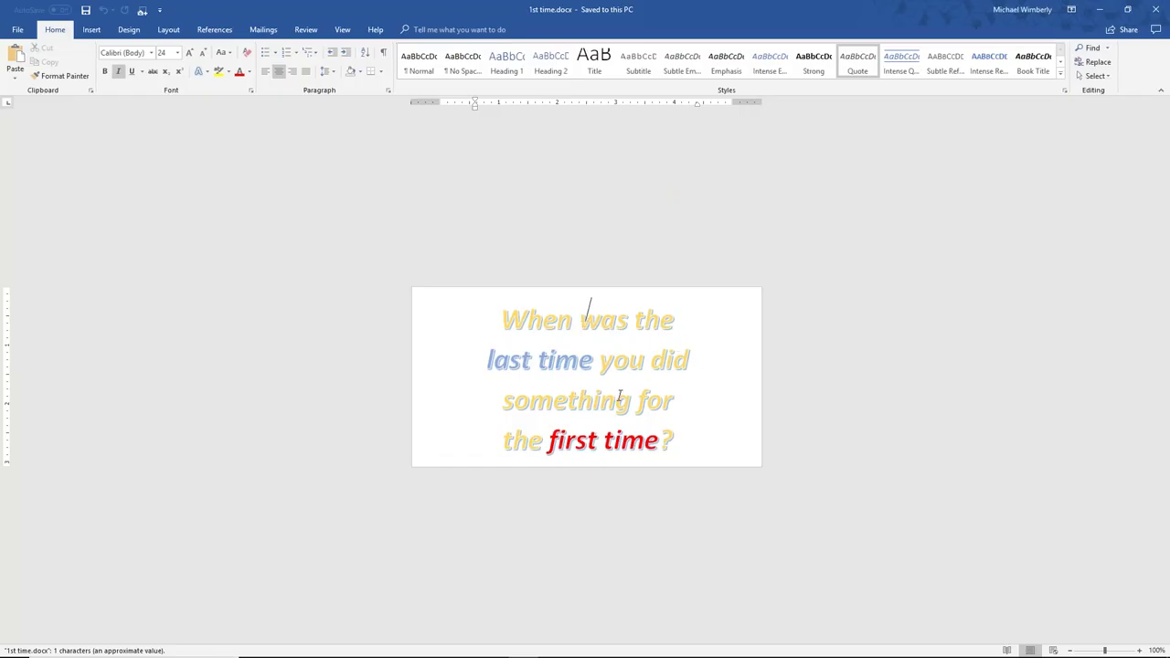
left_click(691, 443)
key("BackSpace")
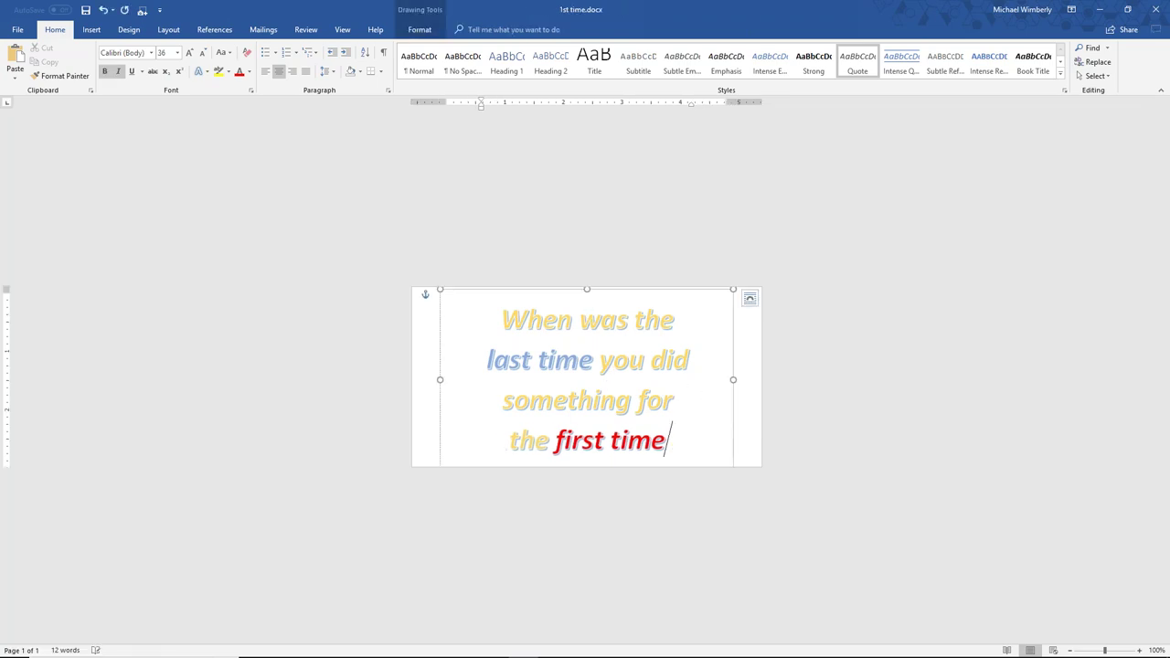
type("!!")
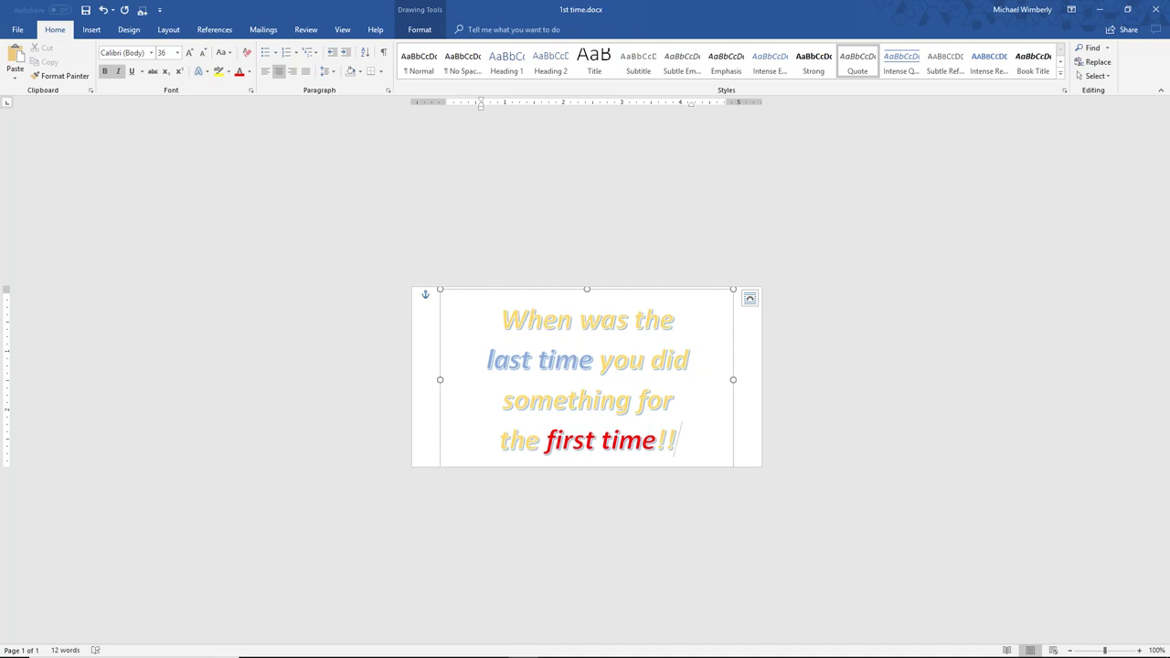
Save the edited 1st time.docx and close it to return to Windchill.
left_click(810, 391)
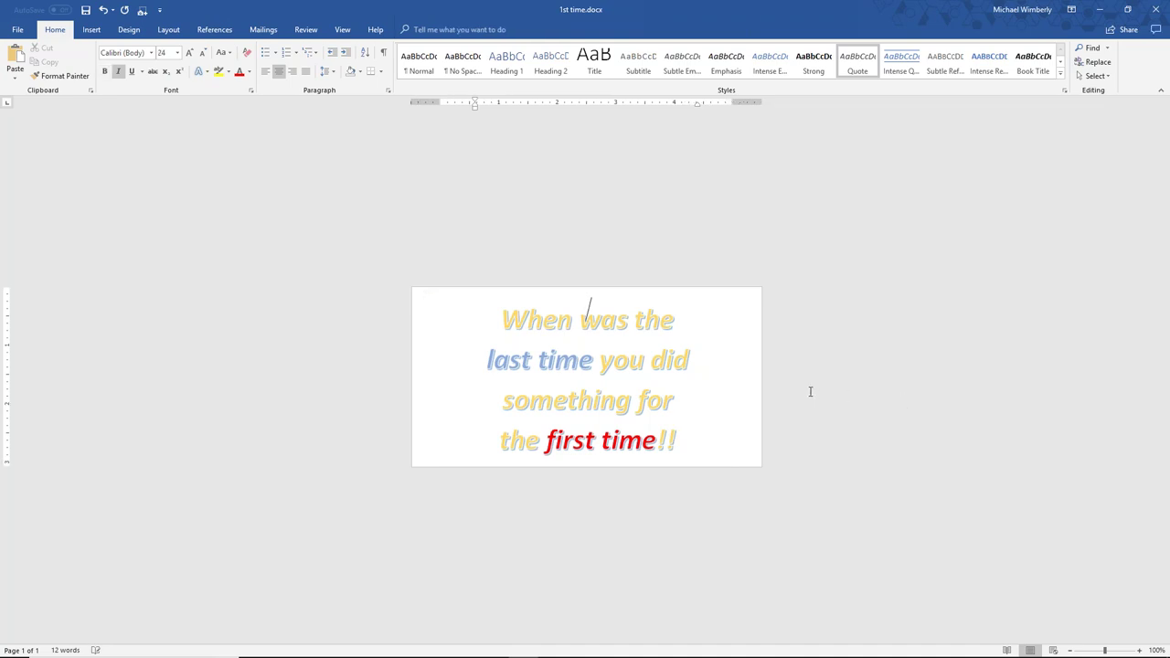
double_click(810, 391)
left_click(809, 309)
double_click(430, 198)
left_click(533, 229)
left_click(85, 10)
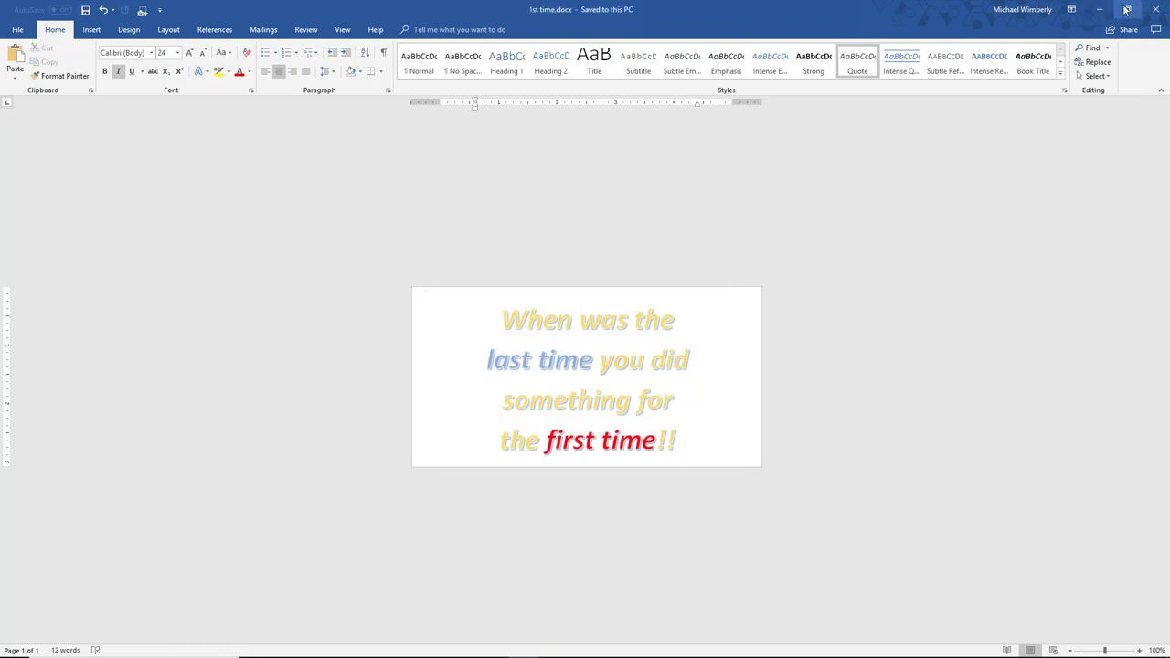
left_click(1155, 10)
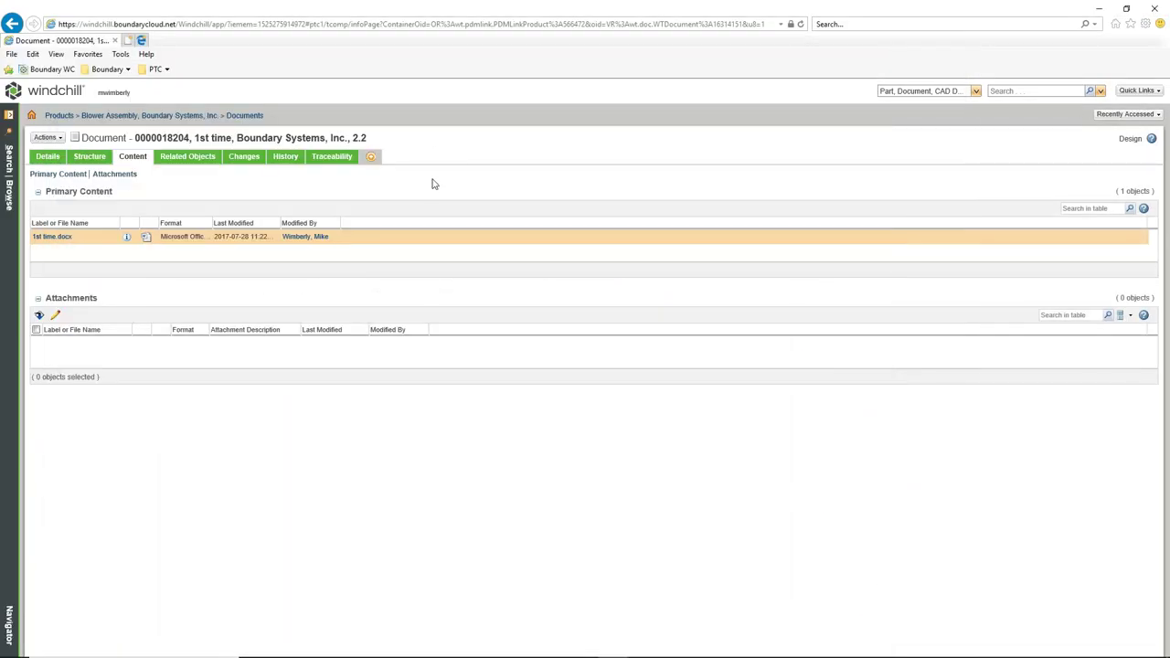
left_click(46, 137)
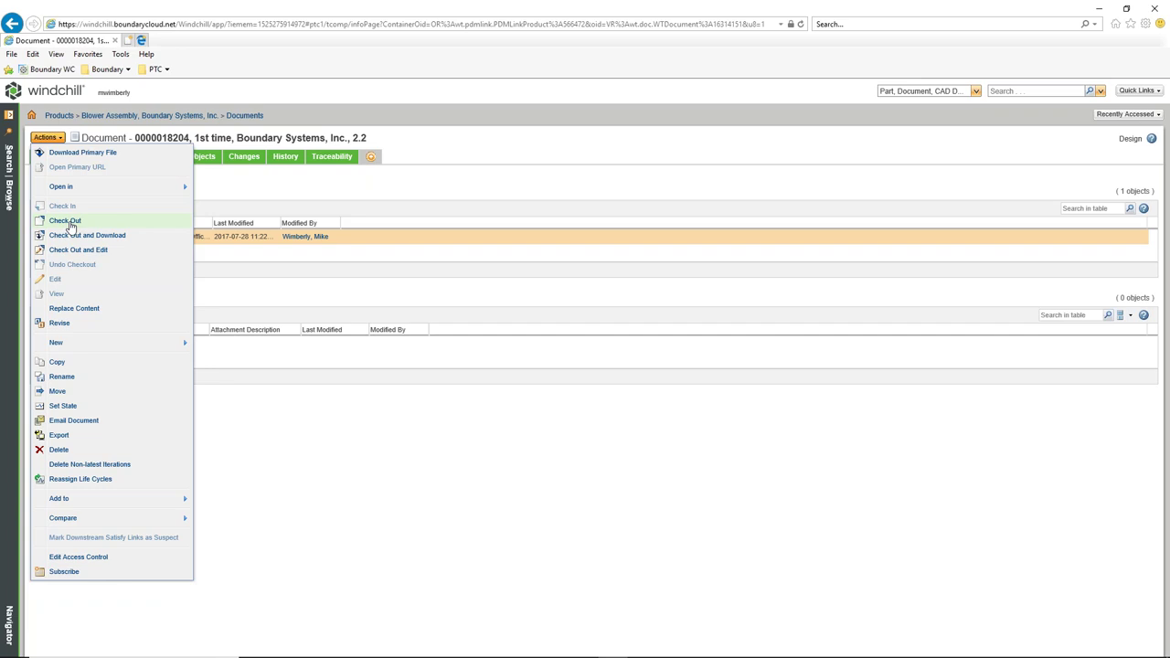
left_click(98, 155)
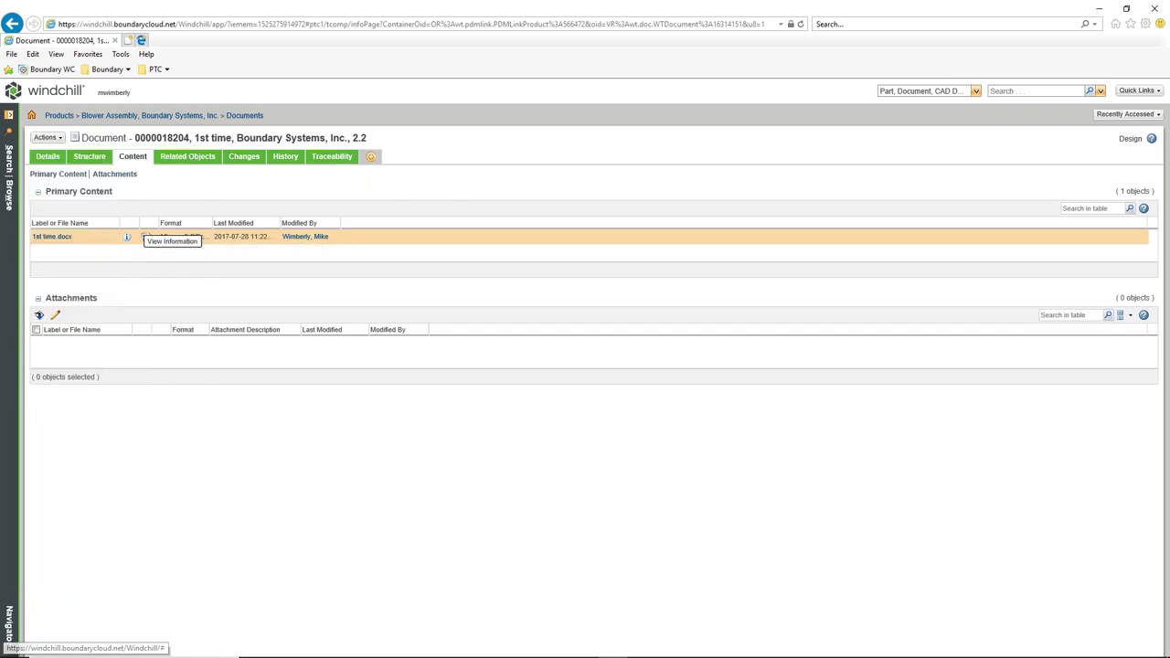
left_click(59, 137)
mouse_move(68, 188)
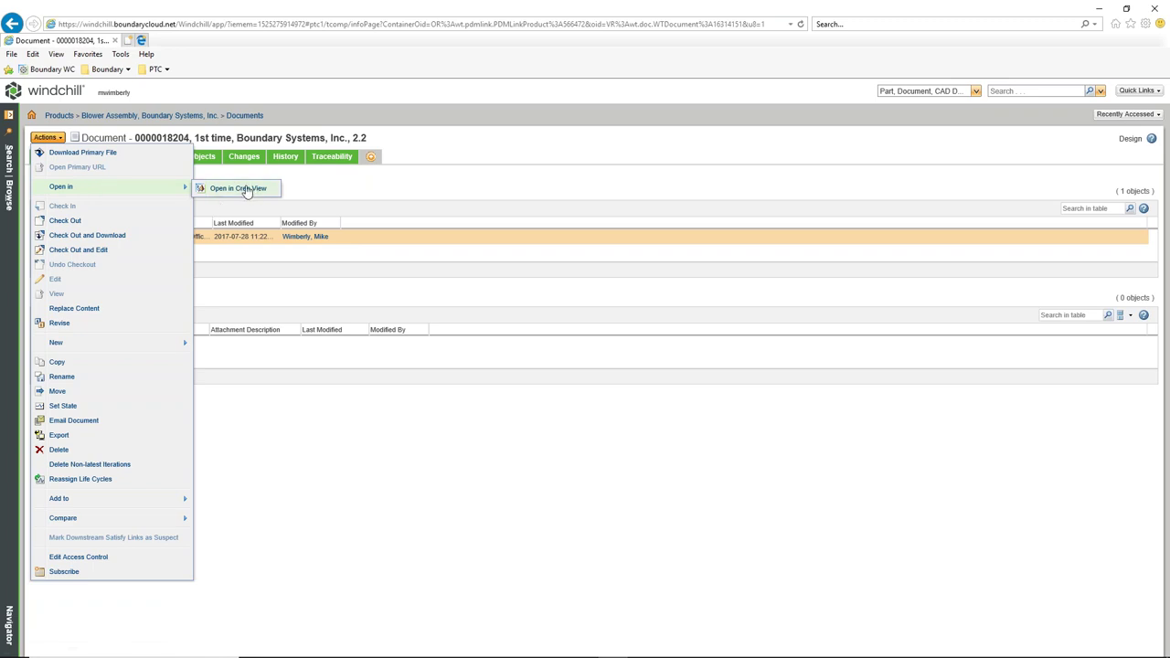
left_click(346, 184)
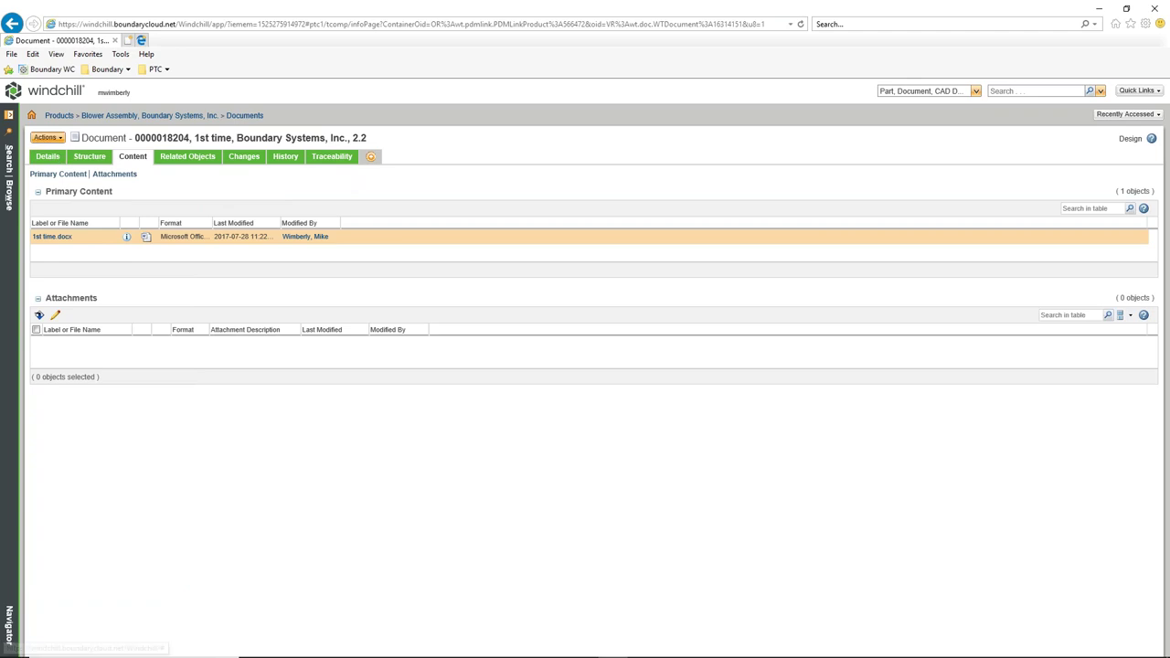
left_click(46, 137)
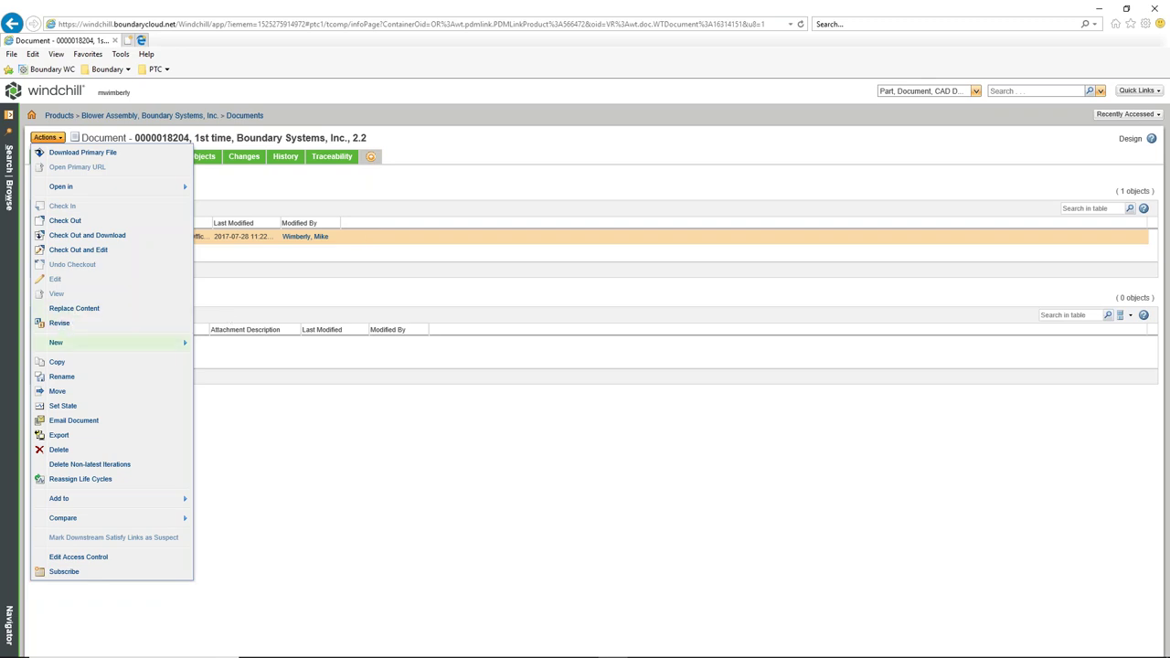
mouse_move(69, 338)
left_click(411, 190)
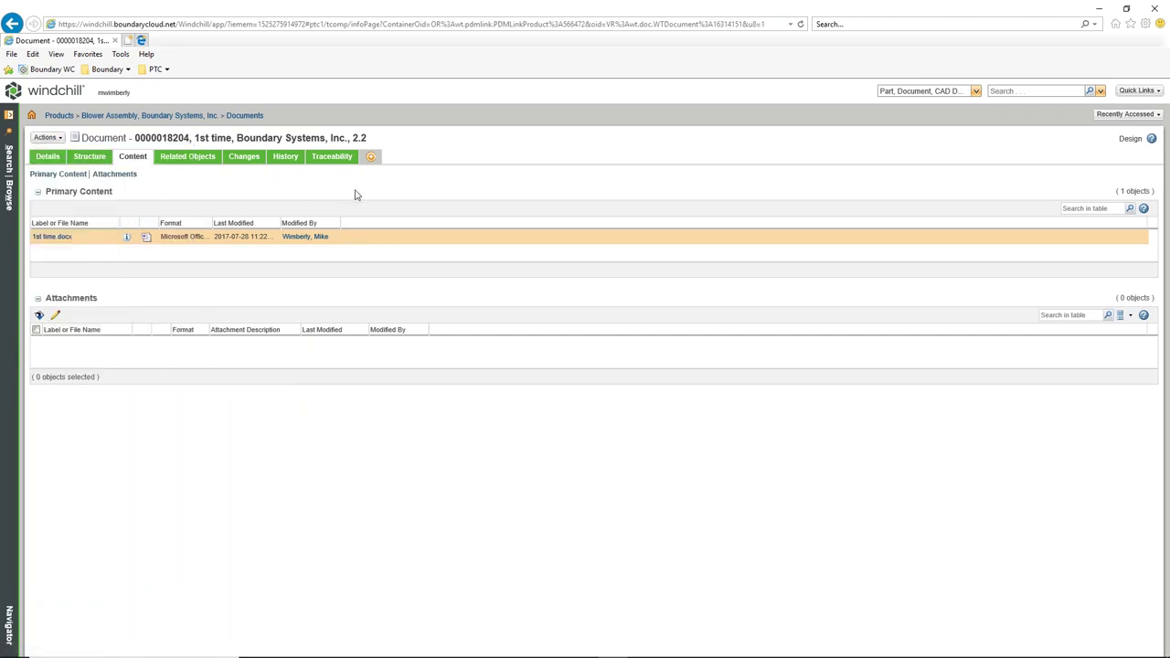
Replace the document's primary content with the local file 1st time.docx from the Desktop, leaving the comments empty.
left_click(52, 137)
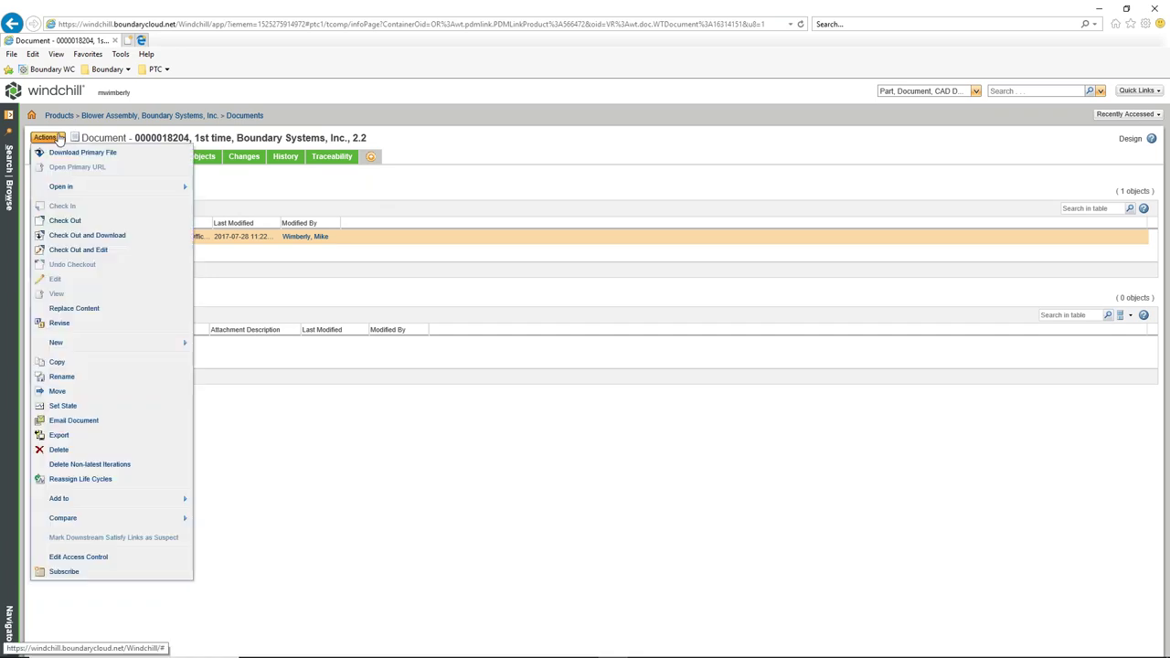
left_click(87, 308)
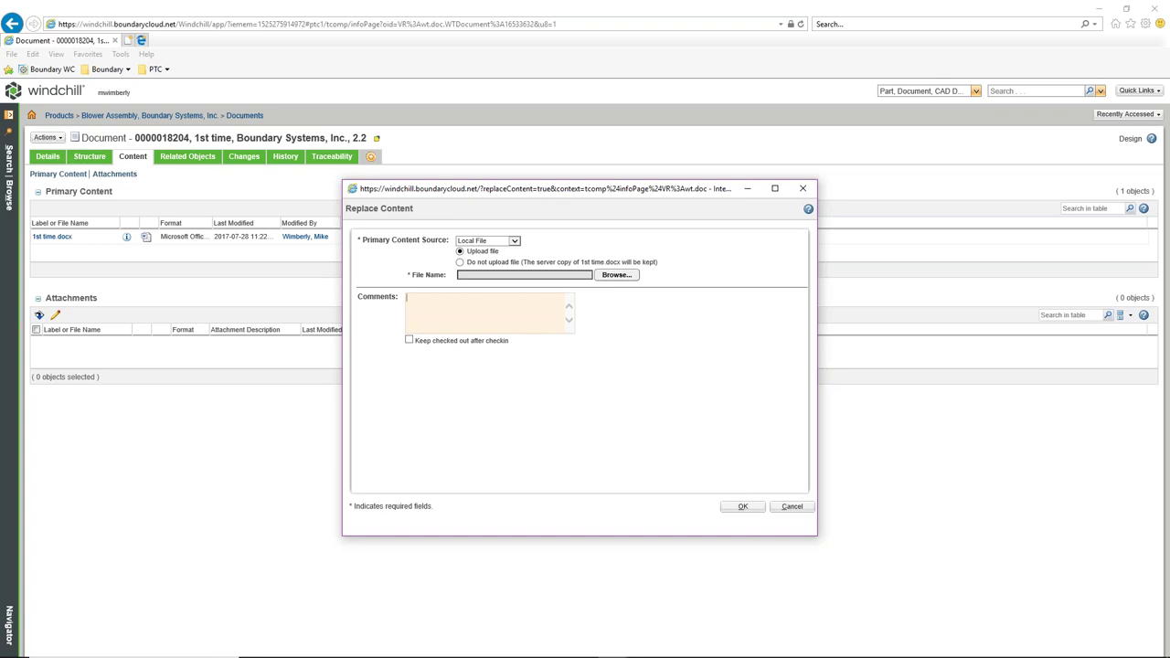
left_click(617, 275)
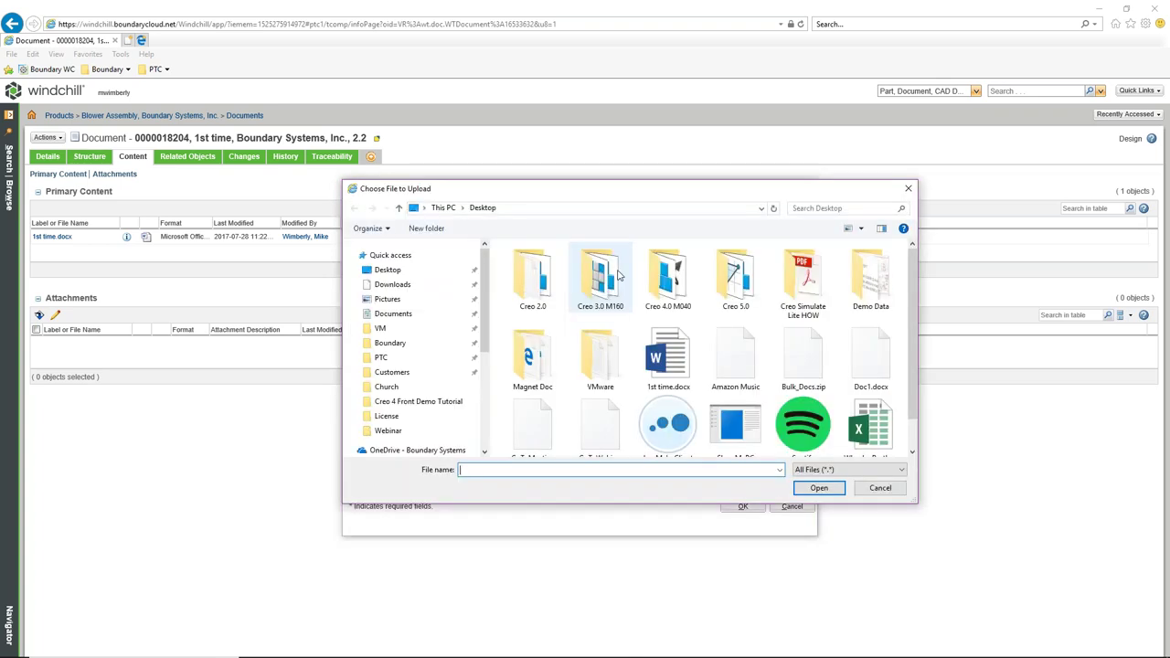
scroll(912, 347, "down", 1)
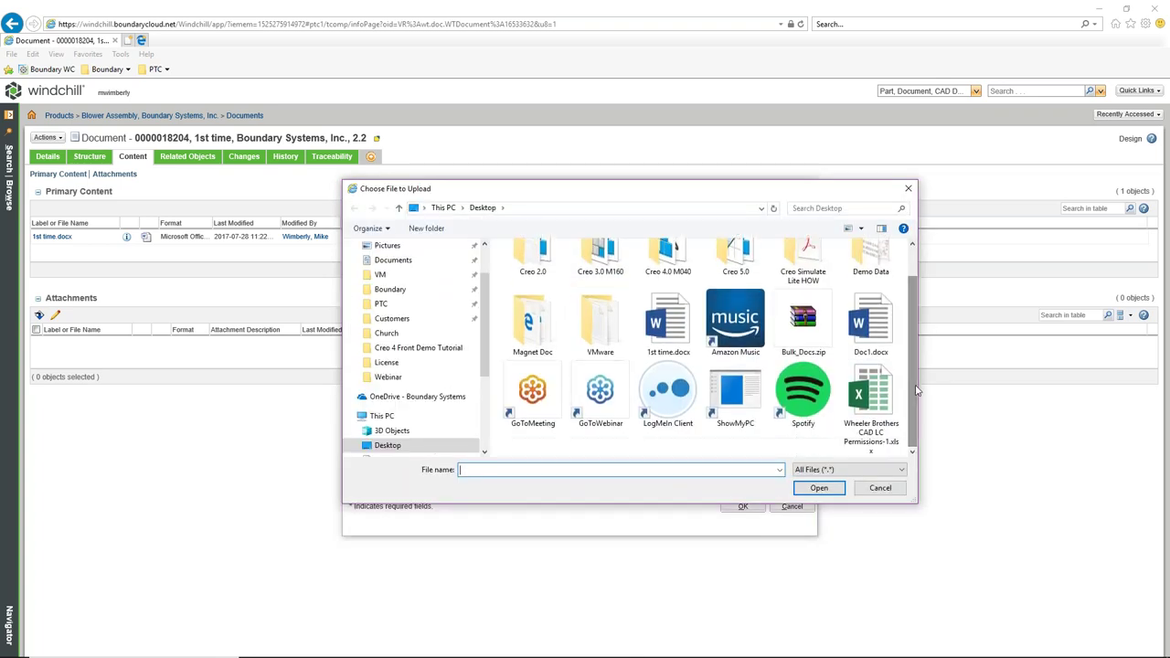
left_click(667, 320)
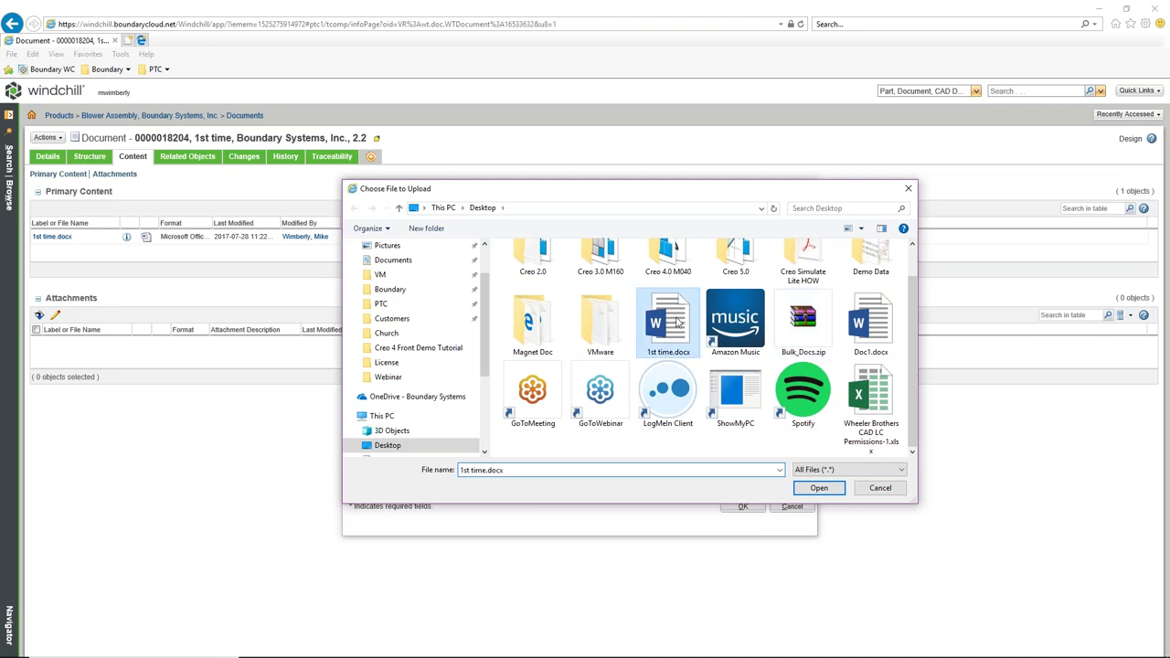
left_click(819, 487)
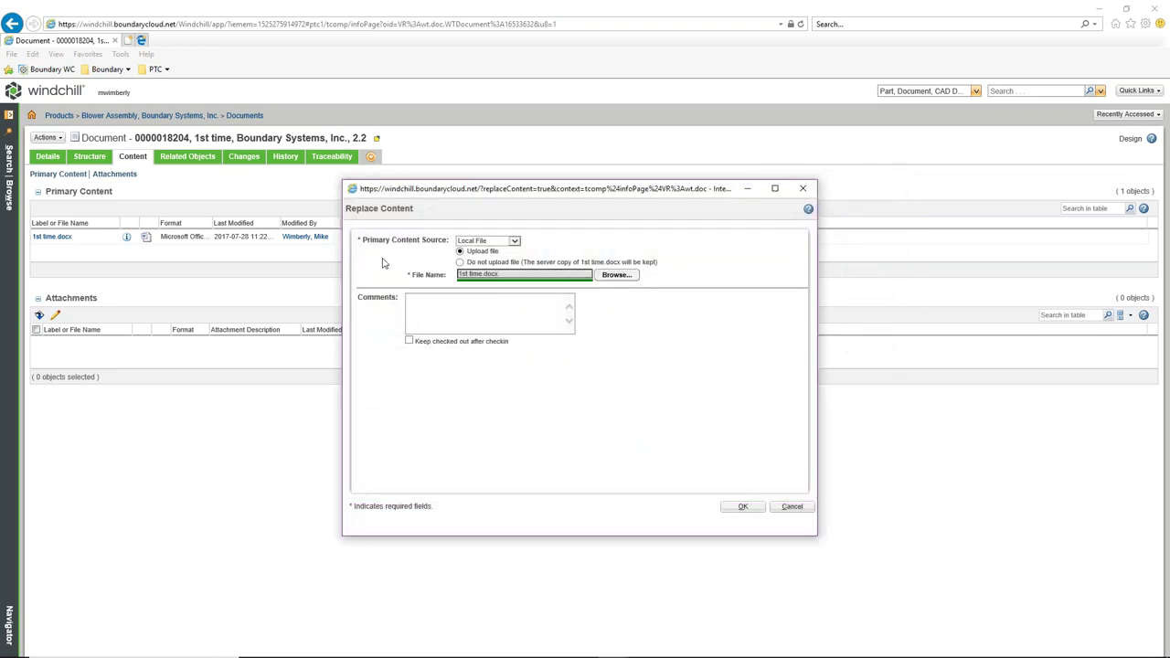
left_click(741, 507)
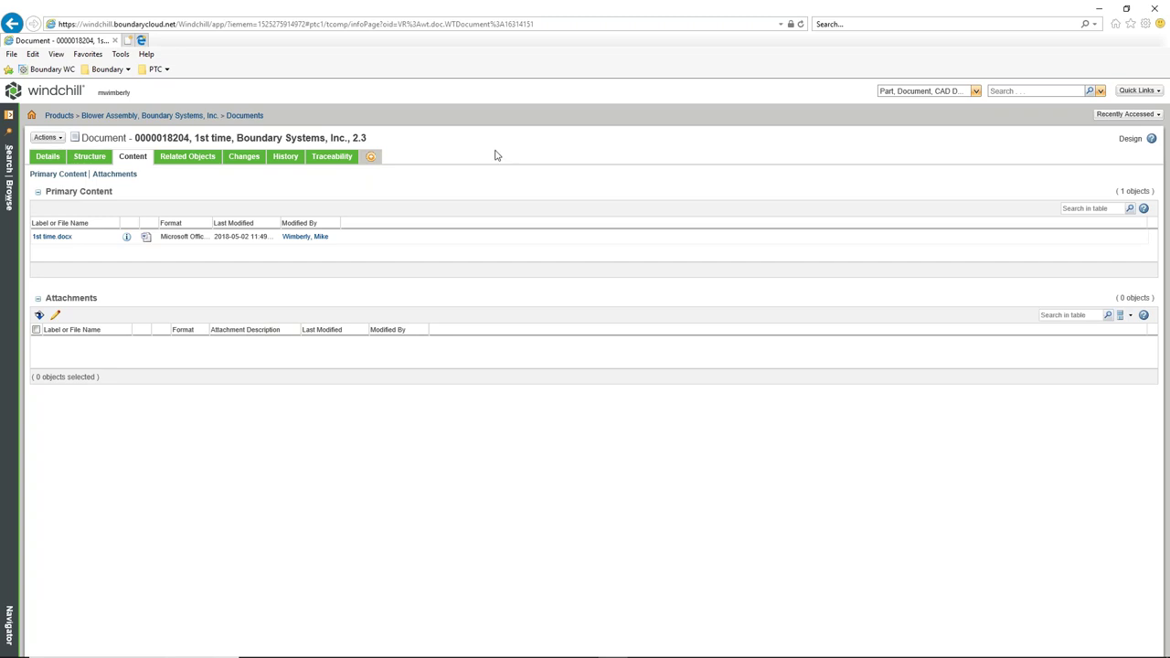
Review the document's version history and details, and return to the Blower Assembly product's folder contents.
left_click(286, 157)
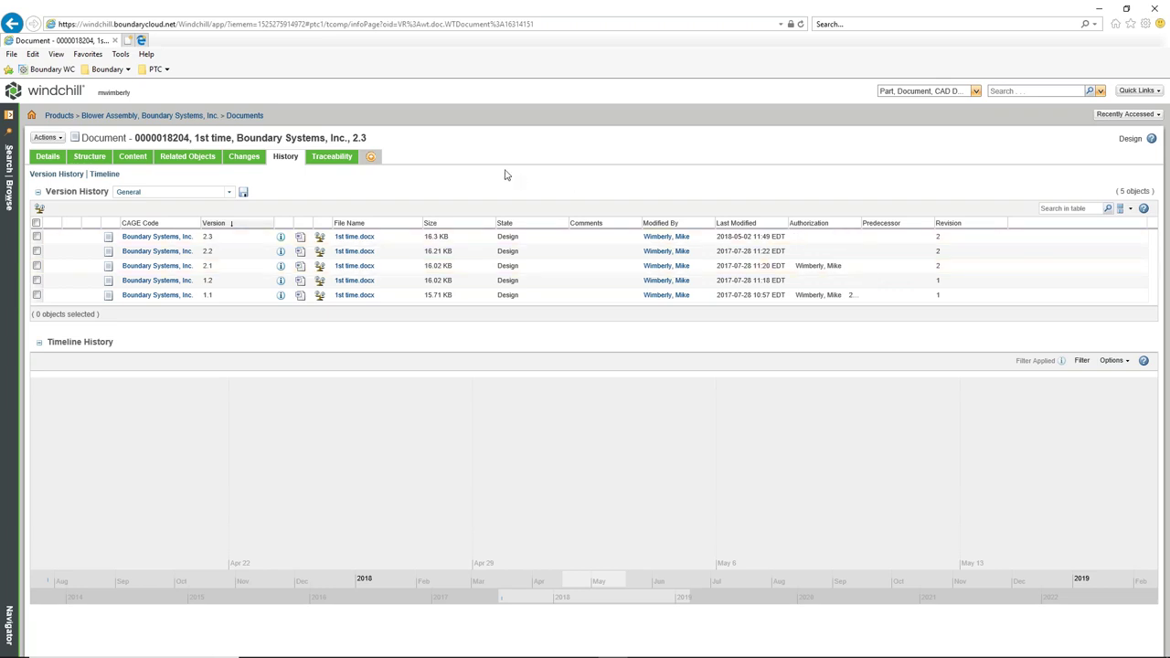
left_click(47, 158)
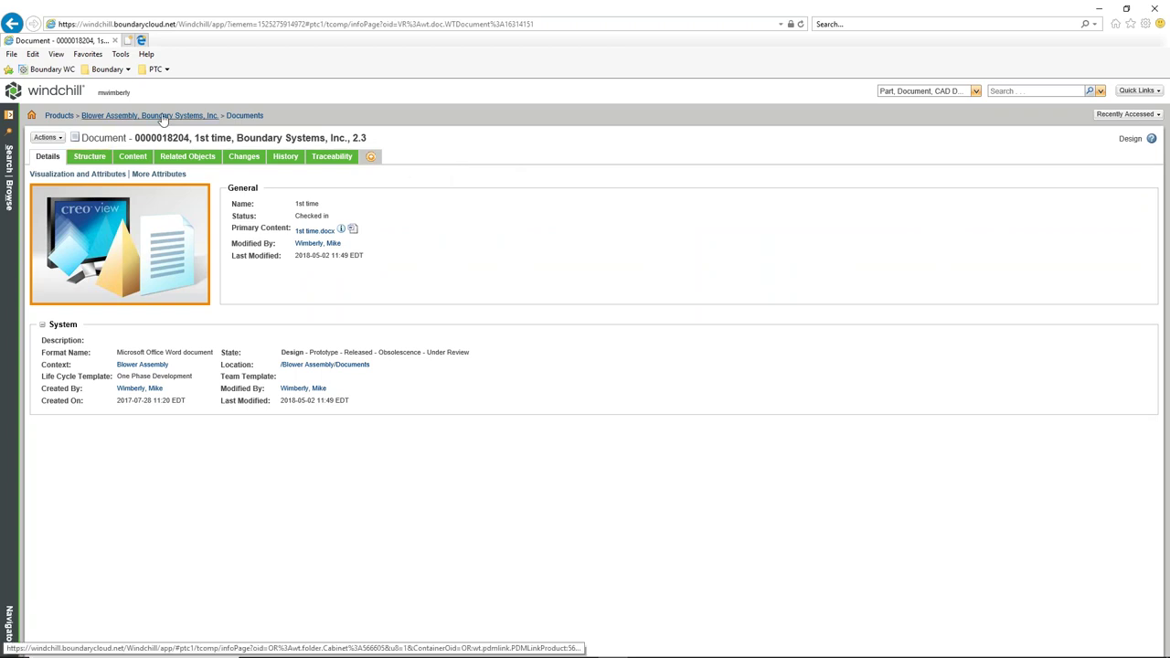
left_click(115, 116)
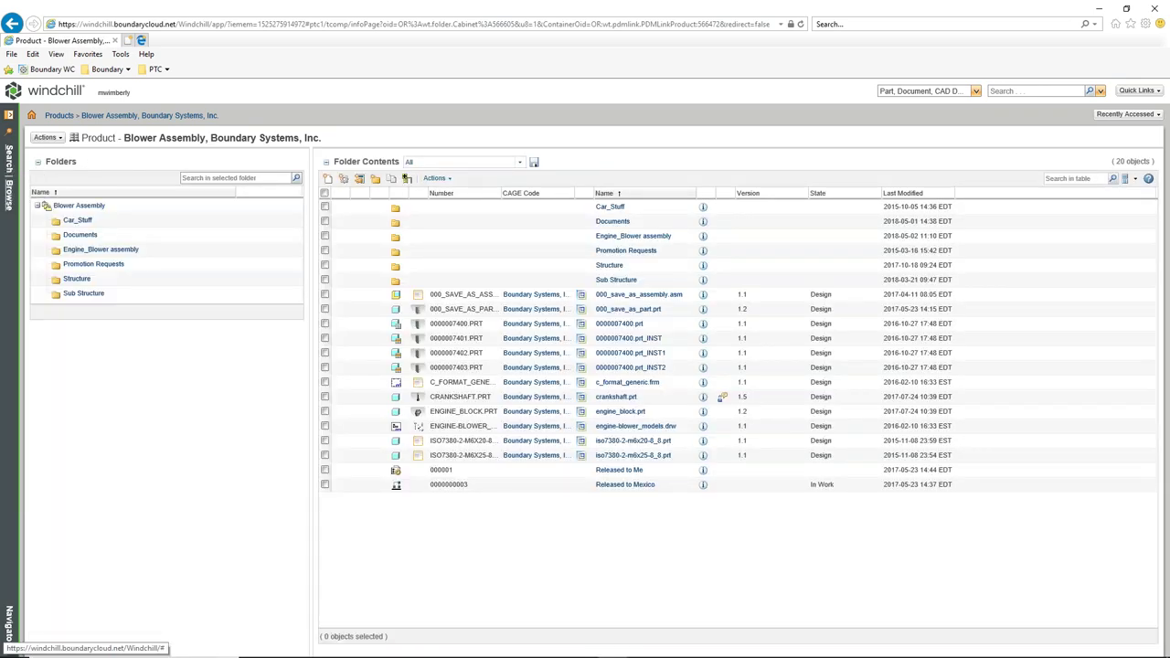
Open the Blower Assembly product's document templates and view the content of the Presentation Template, dismissing its download.
left_click(8, 164)
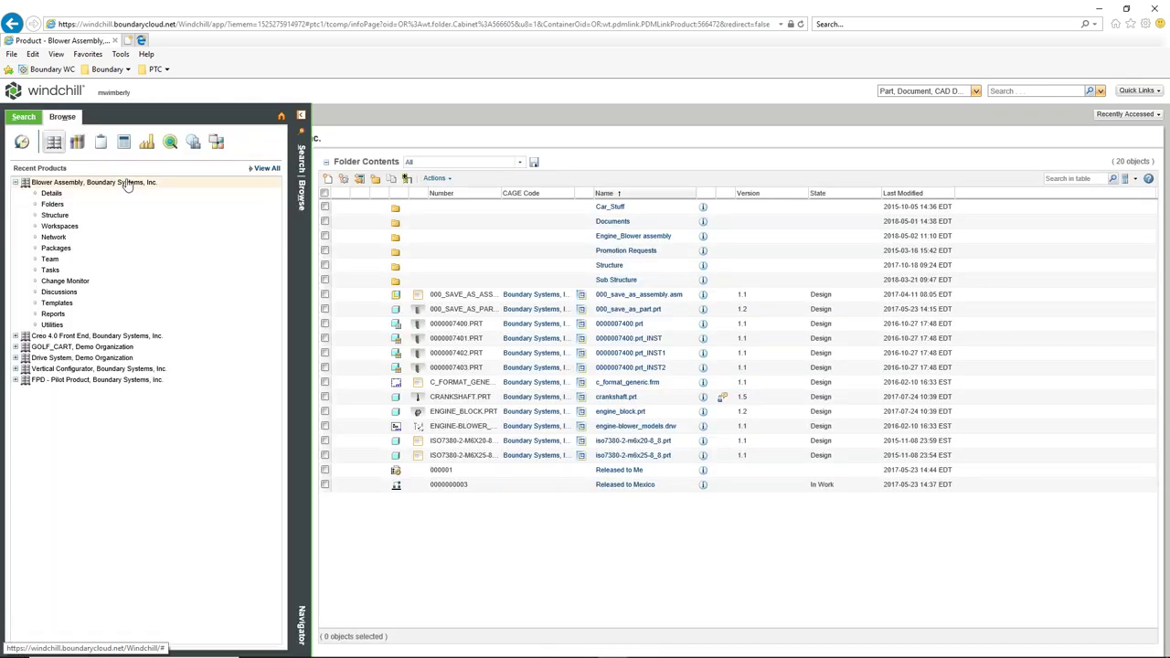
left_click(68, 306)
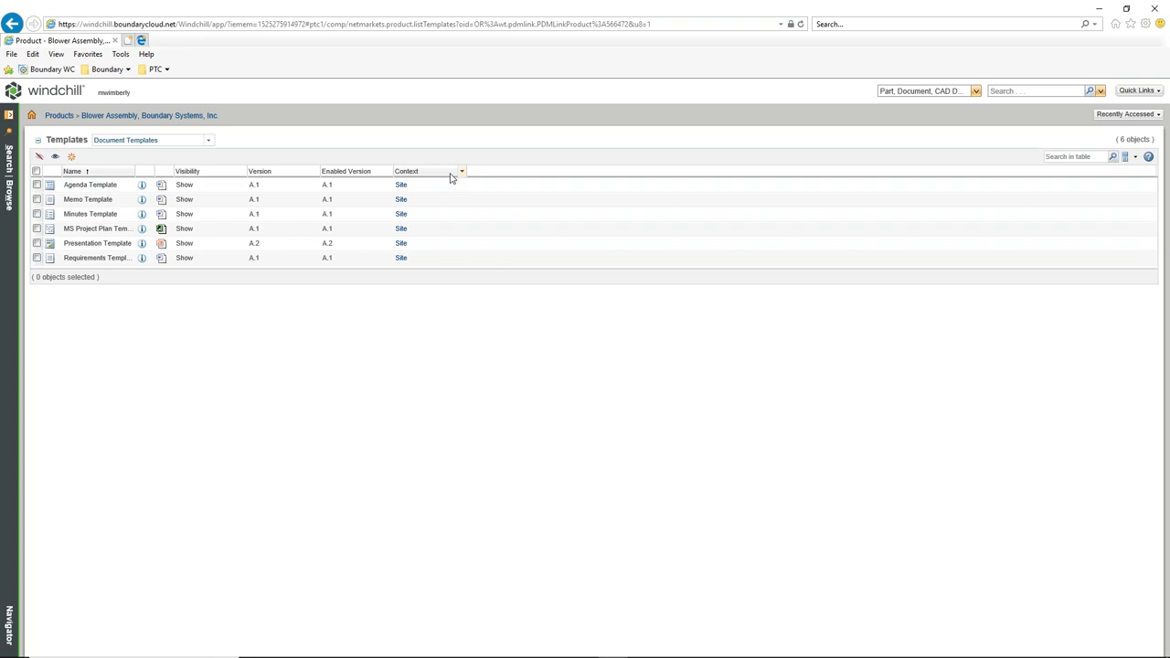
left_click(160, 243)
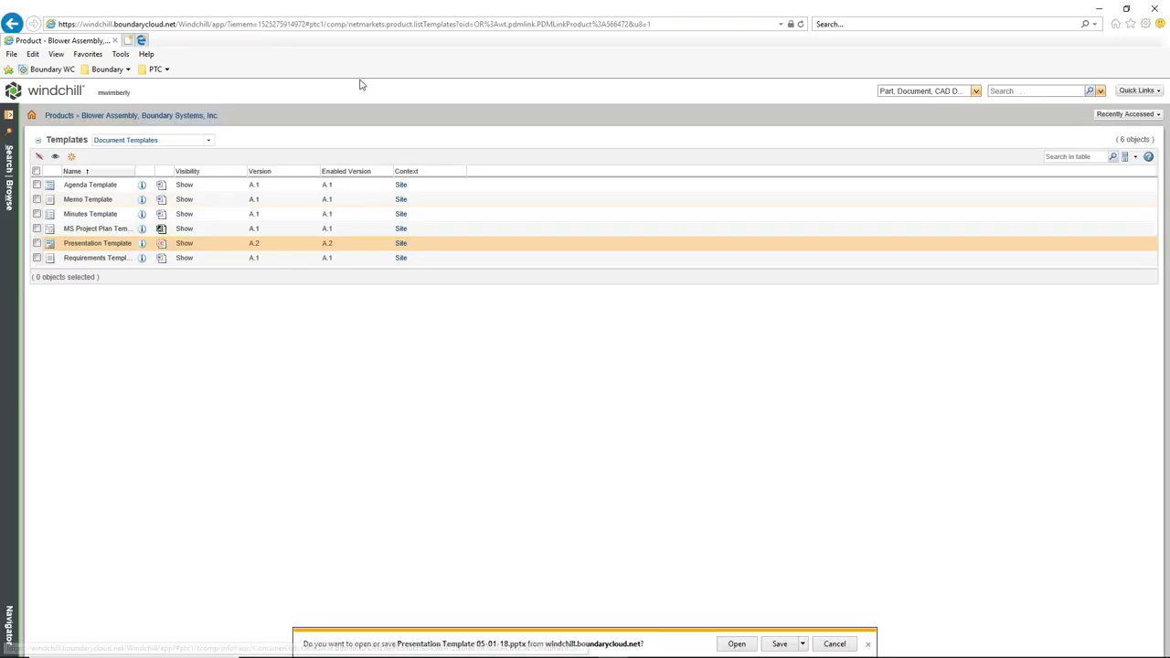
mouse_move(826, 651)
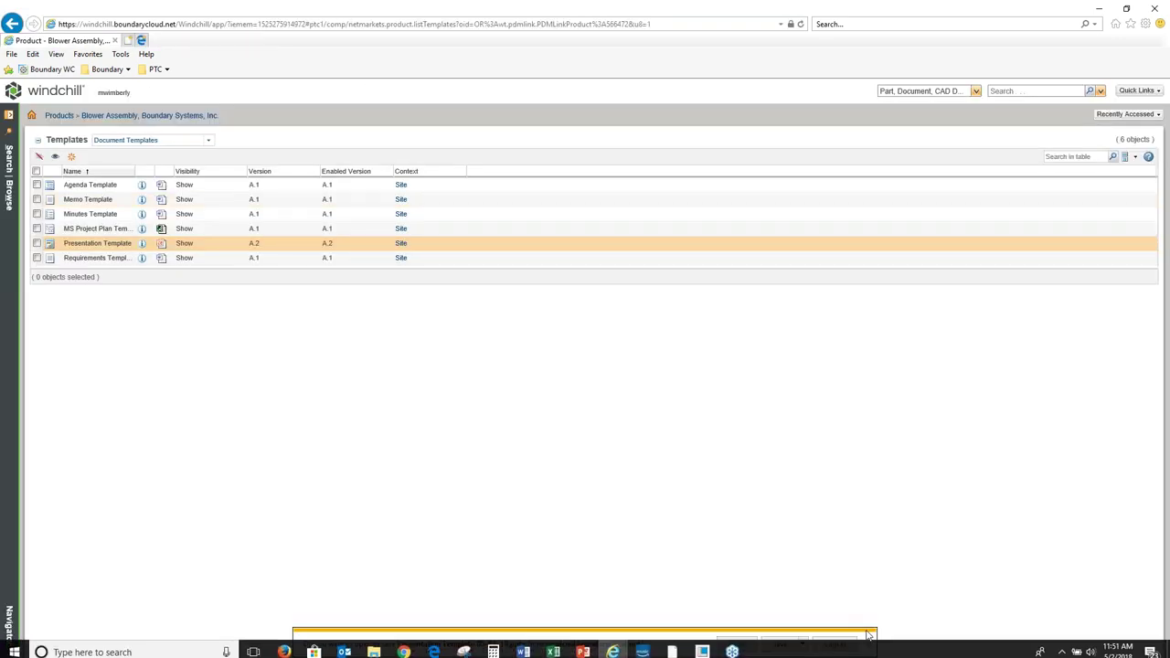
left_click(869, 639)
left_click(142, 243)
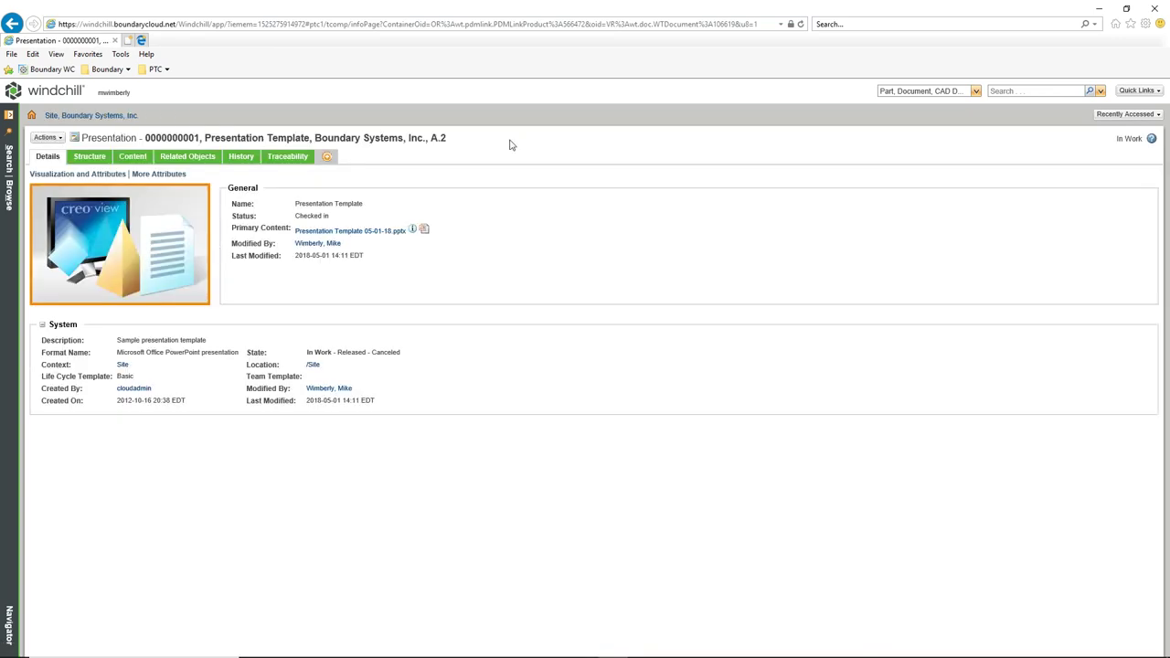
left_click(133, 157)
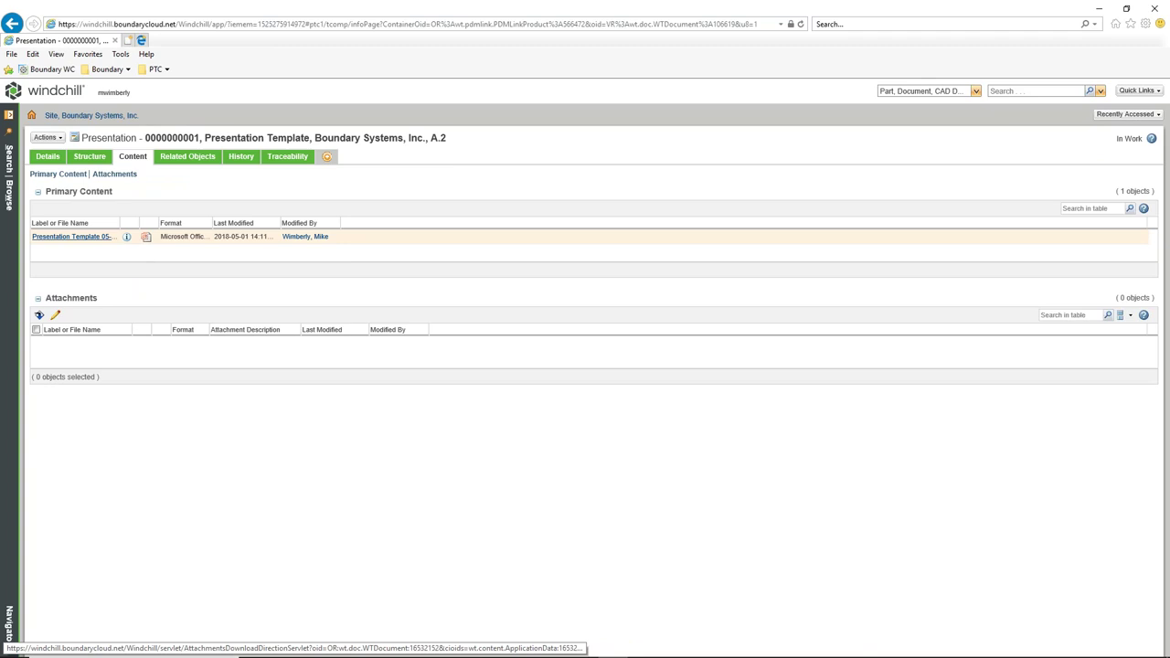
Check out and edit the Presentation Template, choosing Presentation Template 05-01-18.pptx from the Boundary Webinar folder as its primary content.
left_click(59, 138)
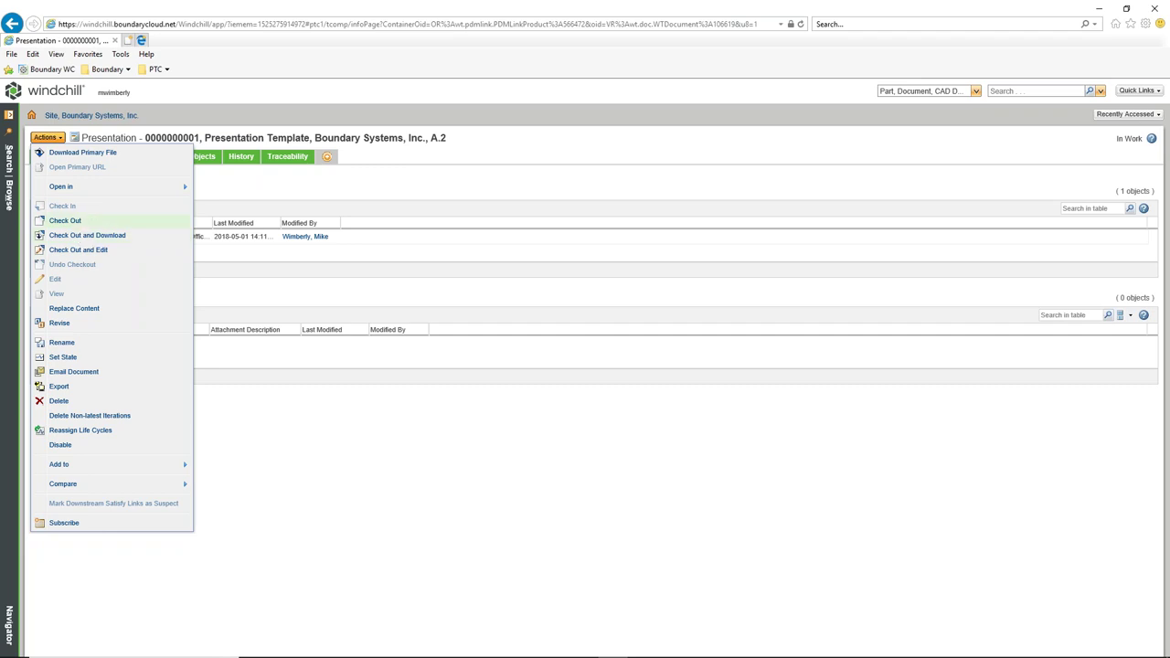
left_click(78, 250)
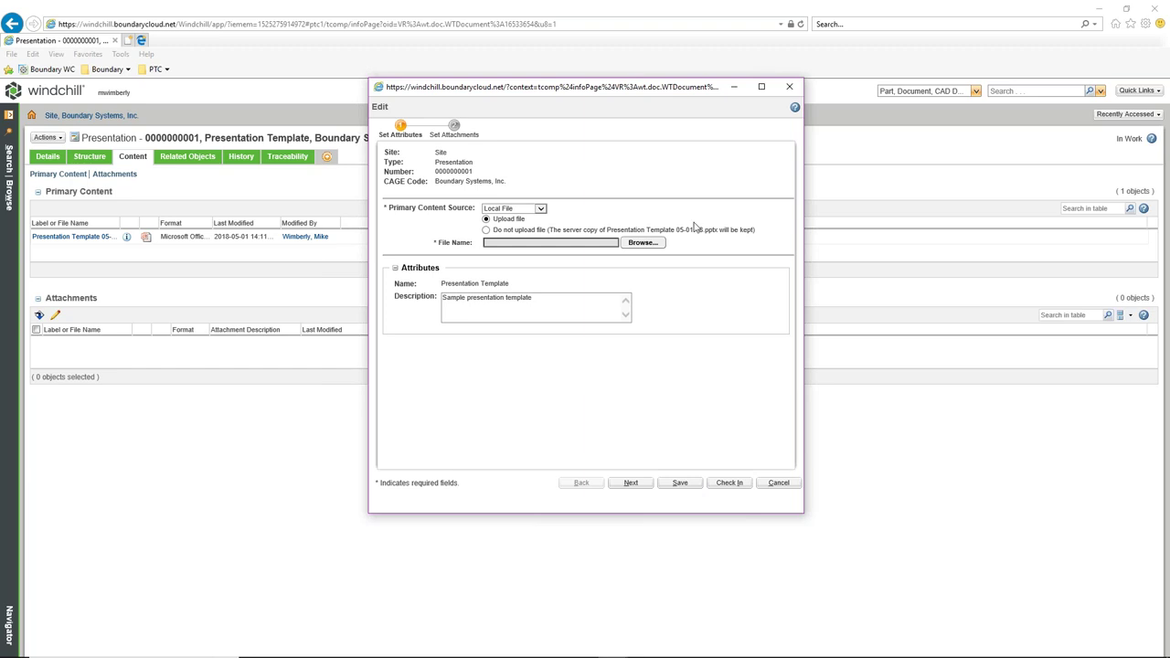
left_click(642, 242)
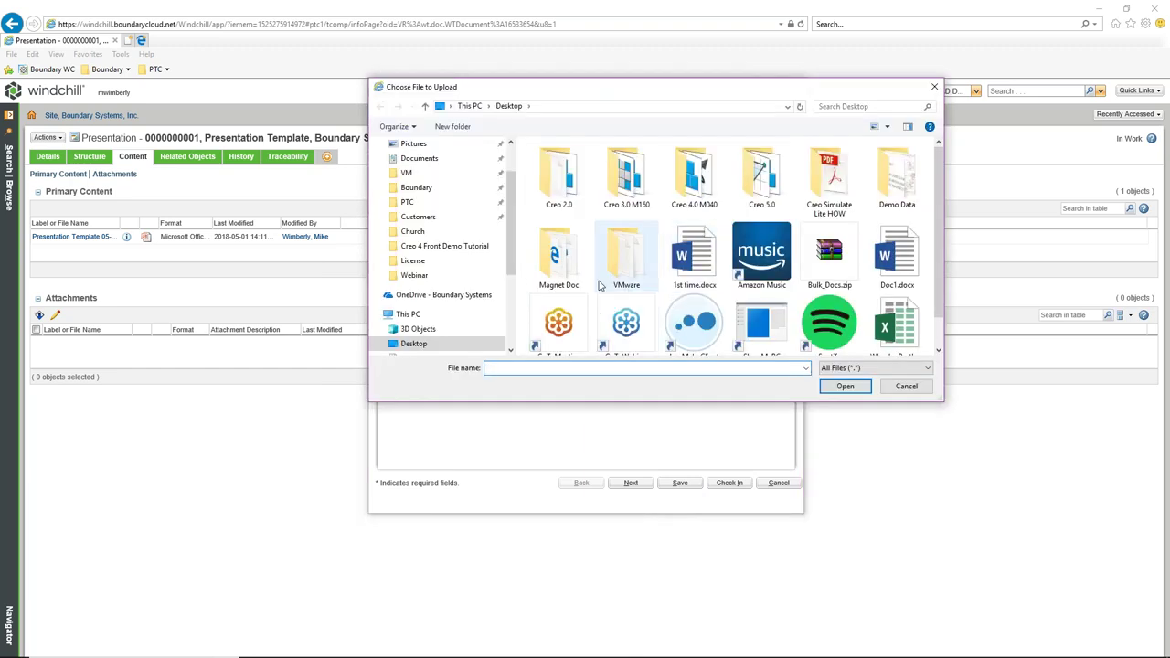
left_click(418, 188)
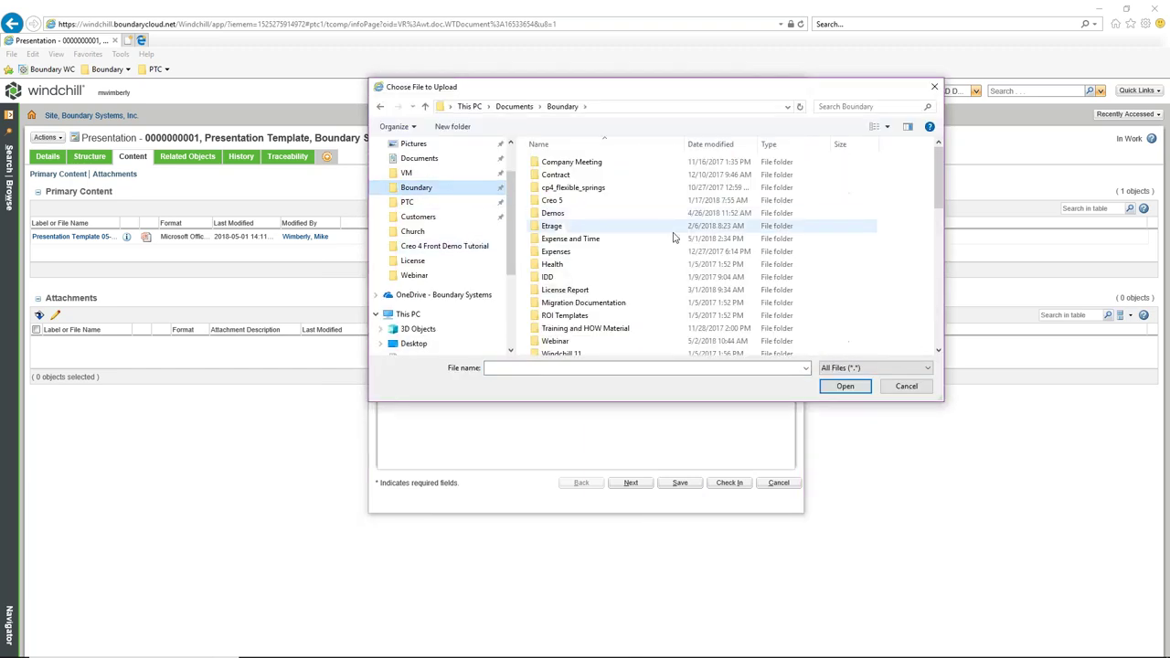
double_click(555, 341)
left_click(575, 163)
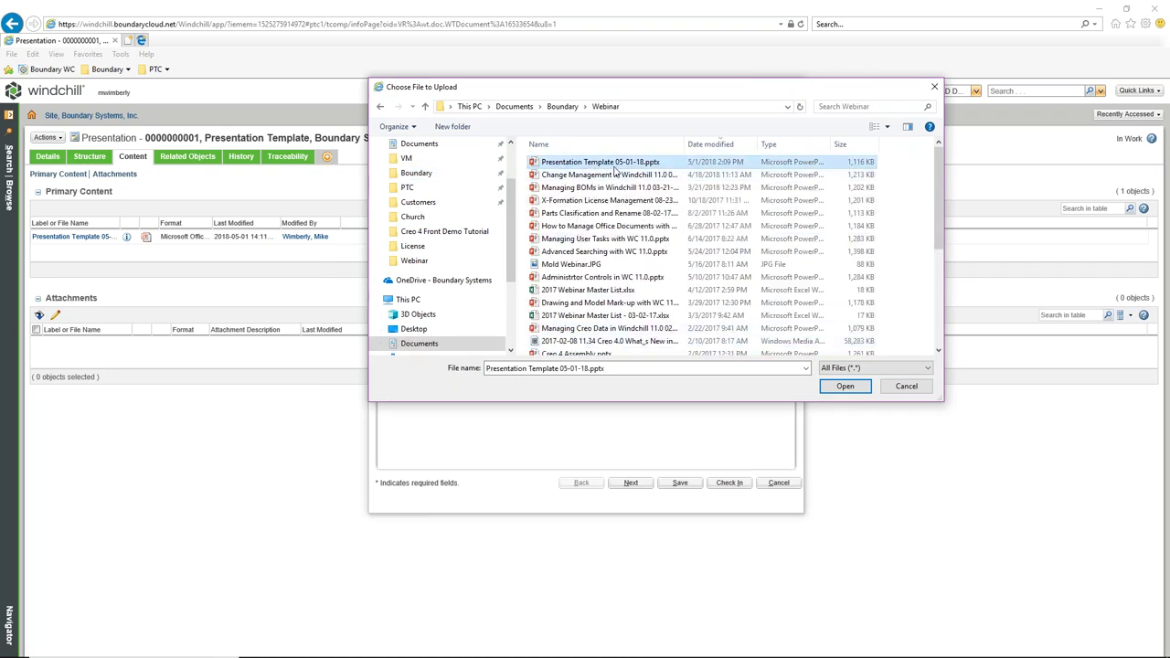
left_click(845, 387)
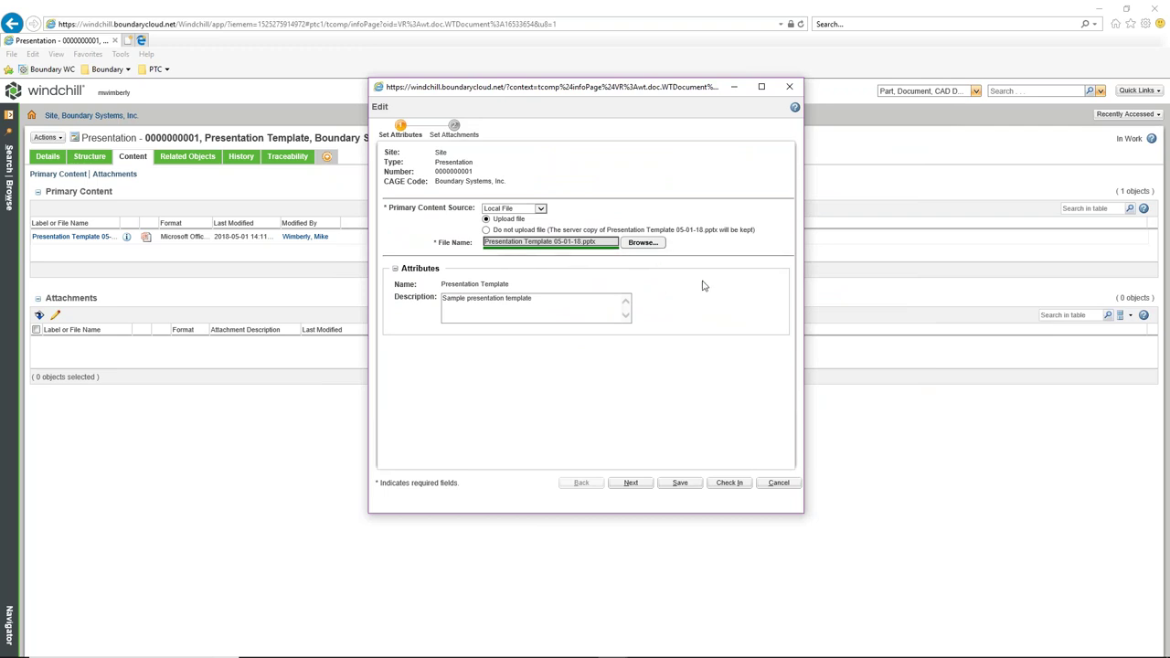
Check in the Presentation Template as Enabled, without attachments or comments.
left_click(631, 482)
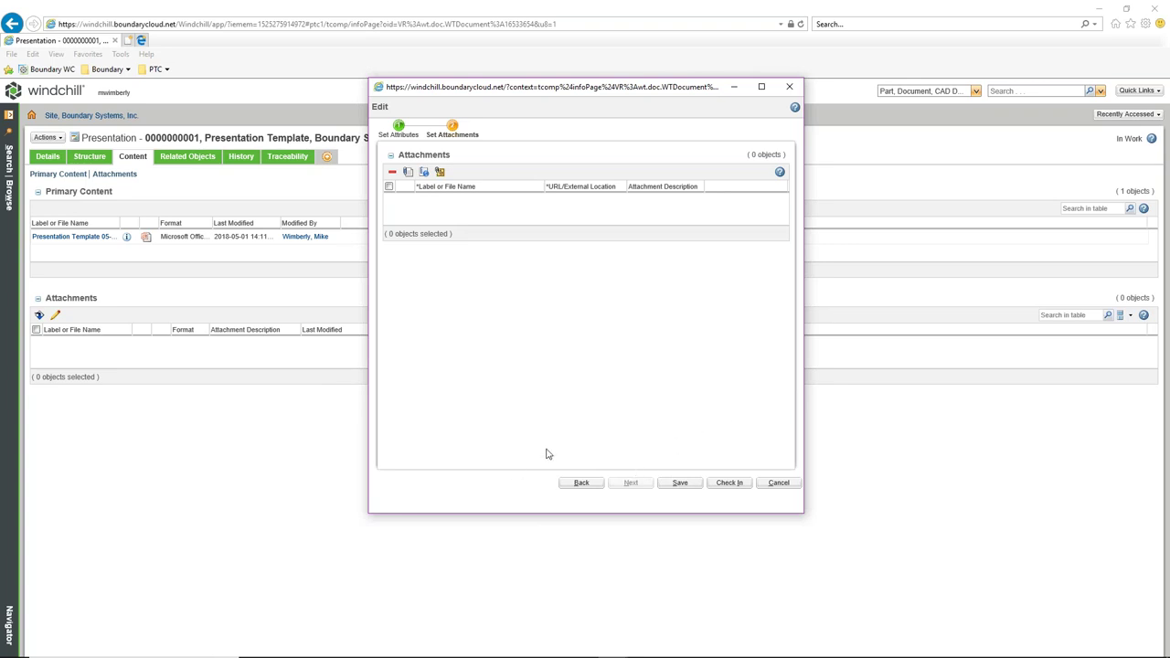
left_click(726, 483)
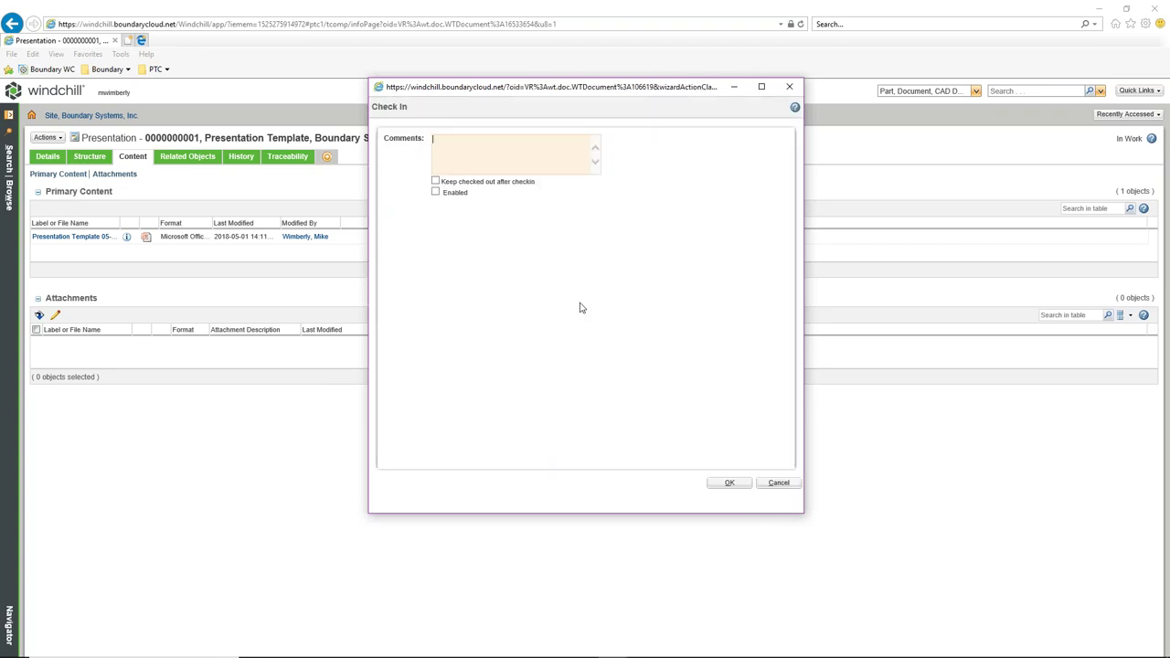
left_click(524, 149)
left_click(435, 193)
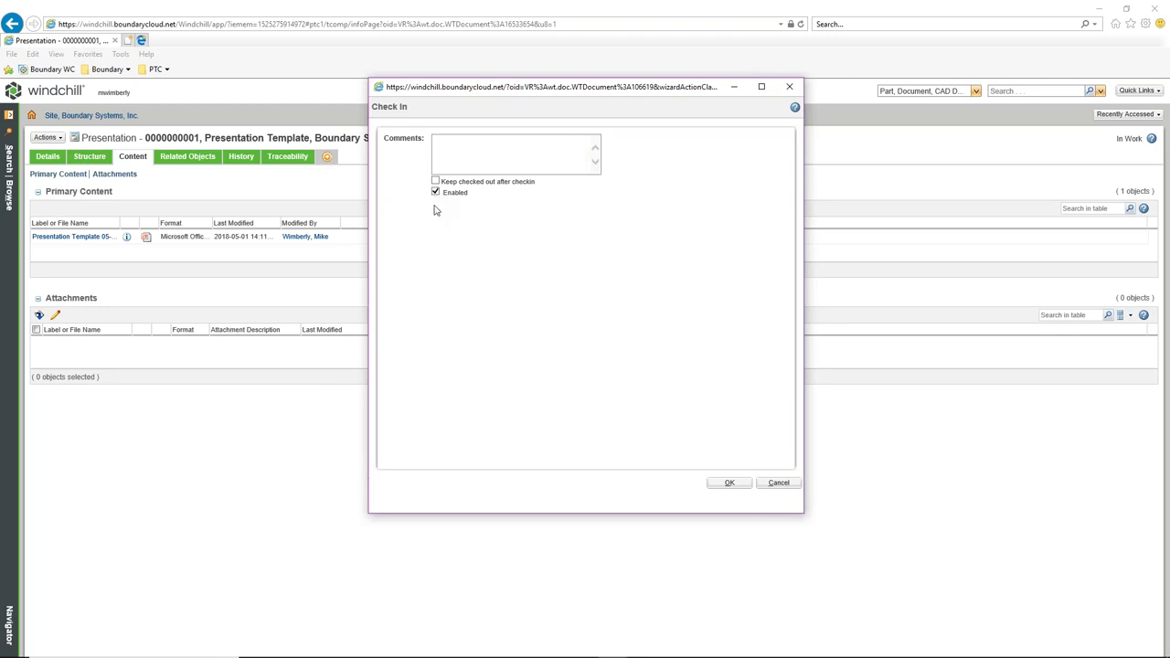
left_click(728, 484)
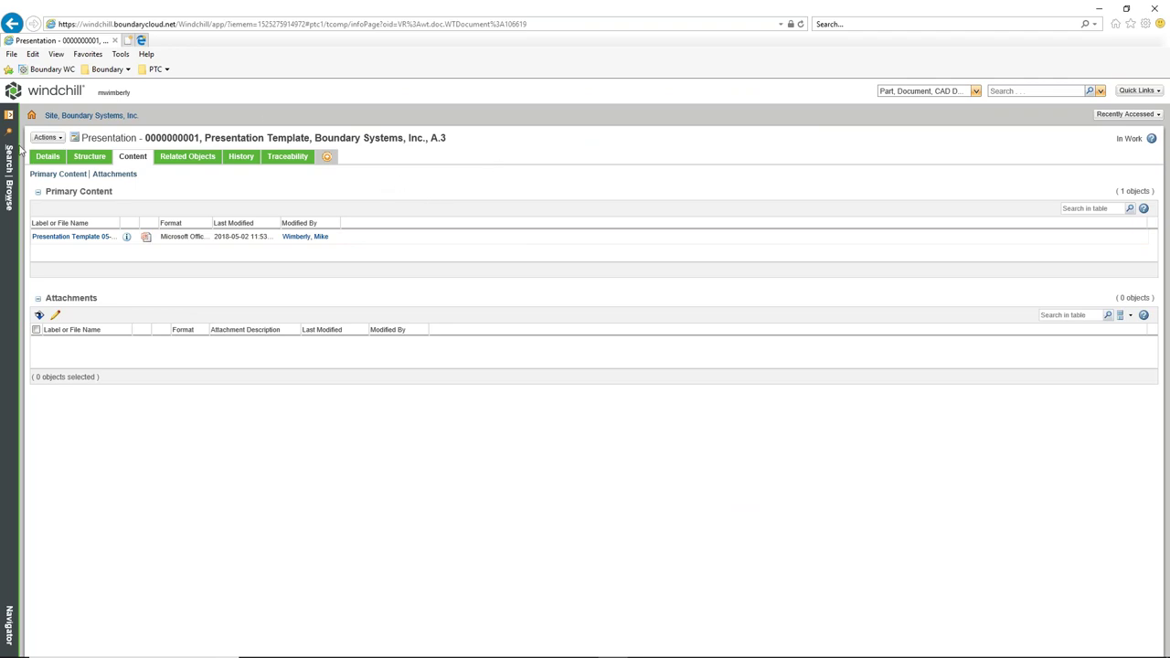
Return to the Blower Assembly product and open its Documents folder.
left_click(1105, 116)
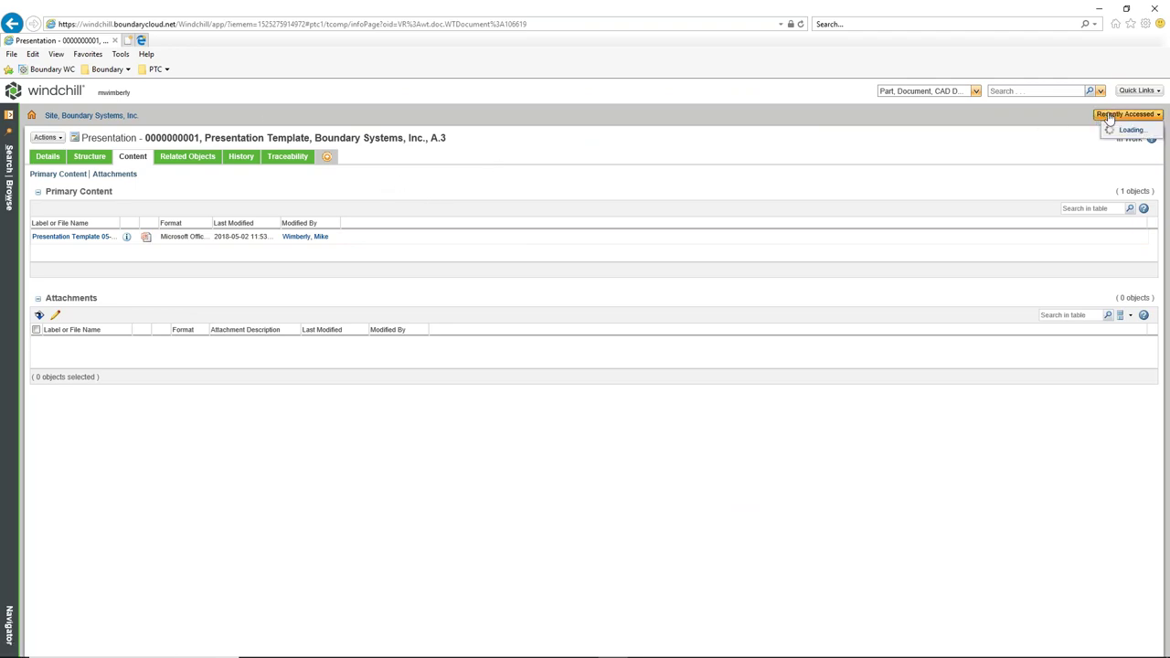
left_click(983, 148)
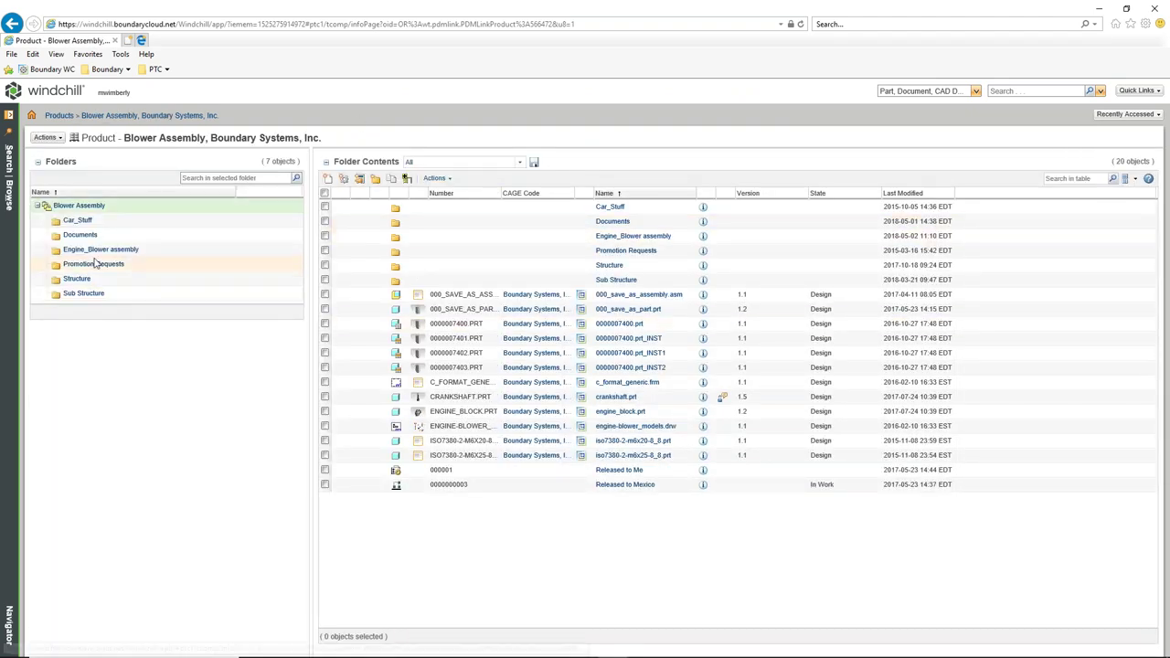
left_click(80, 236)
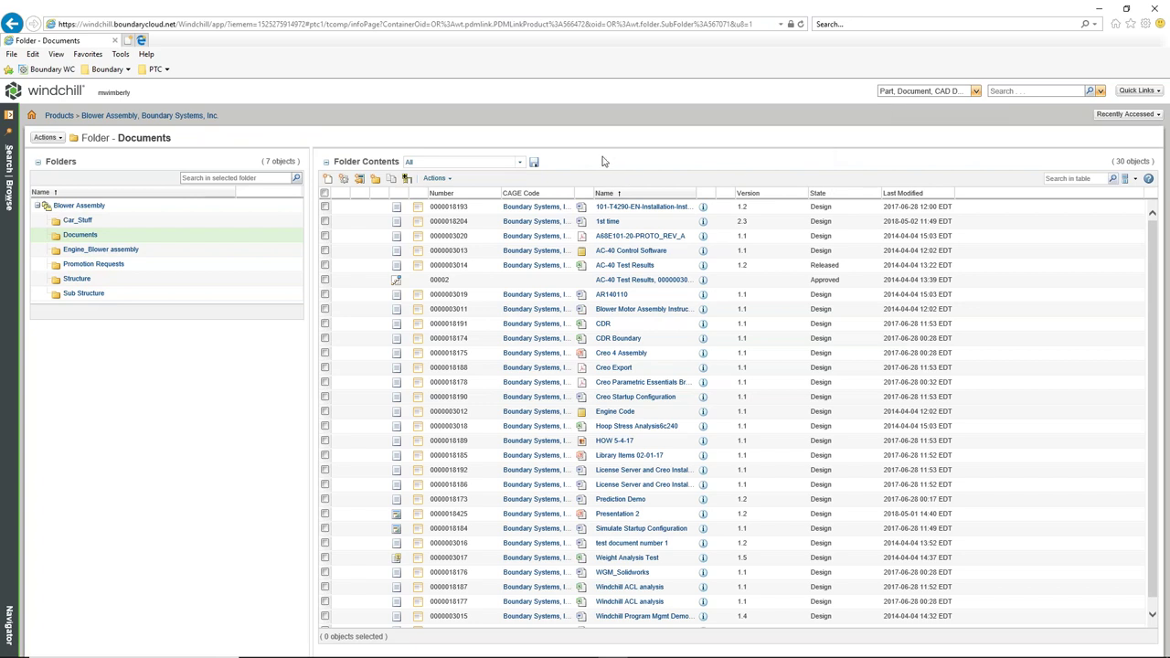
Start a new document and review its type, template and content source options, keeping Document, no template and Local File.
left_click(327, 180)
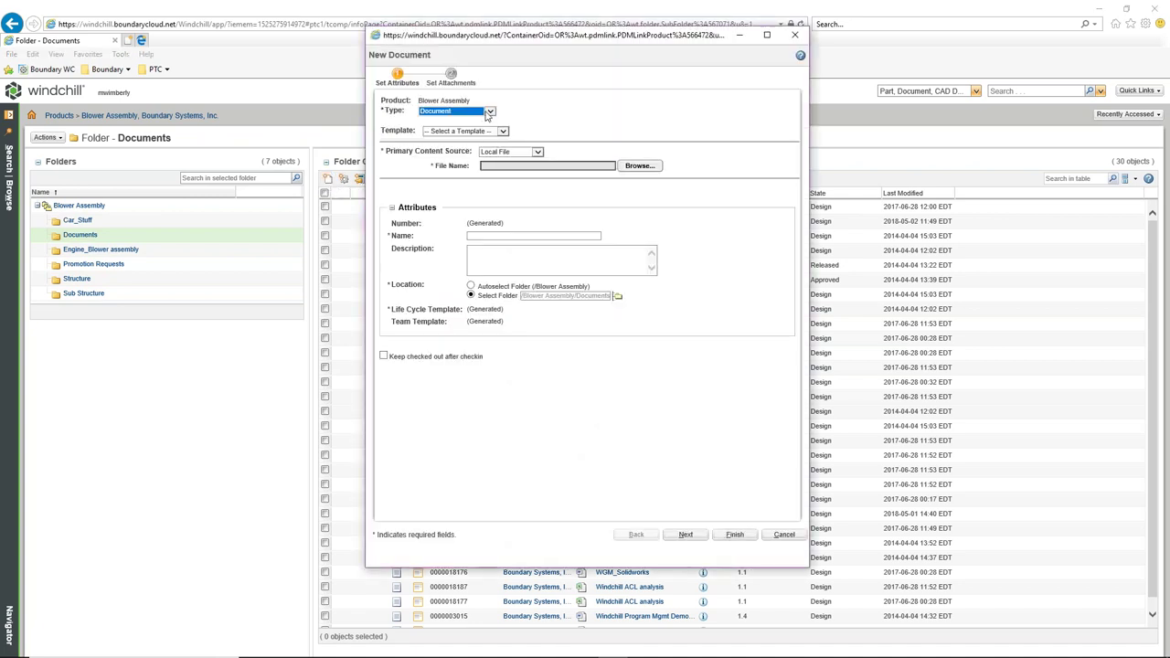
left_click(490, 111)
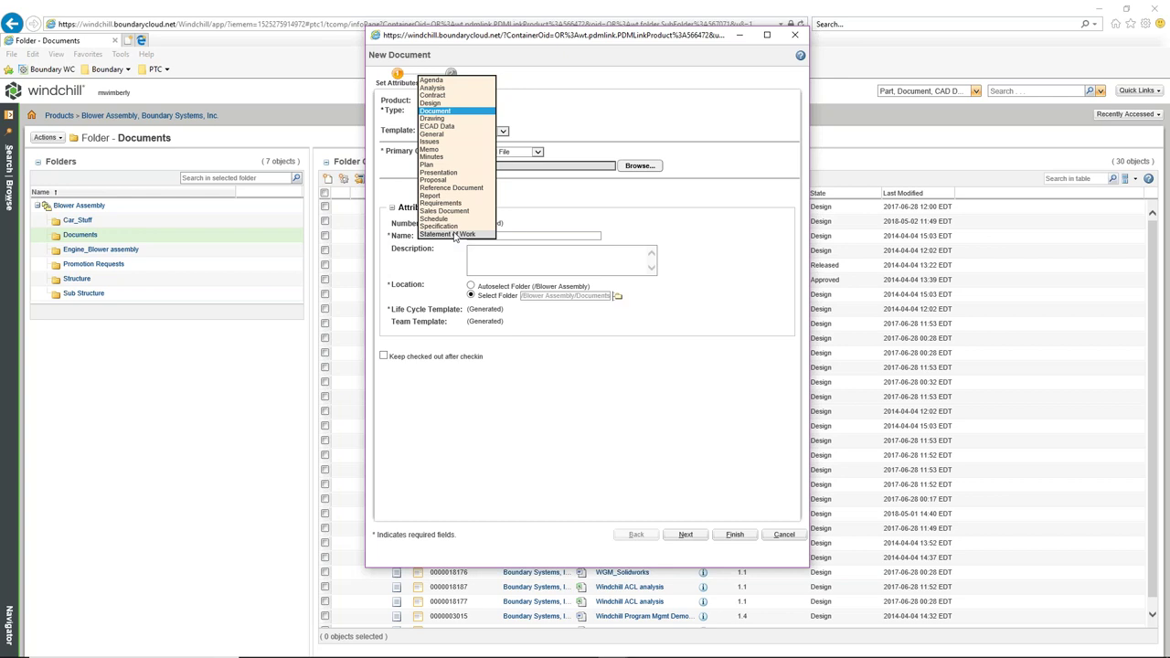
left_click(454, 111)
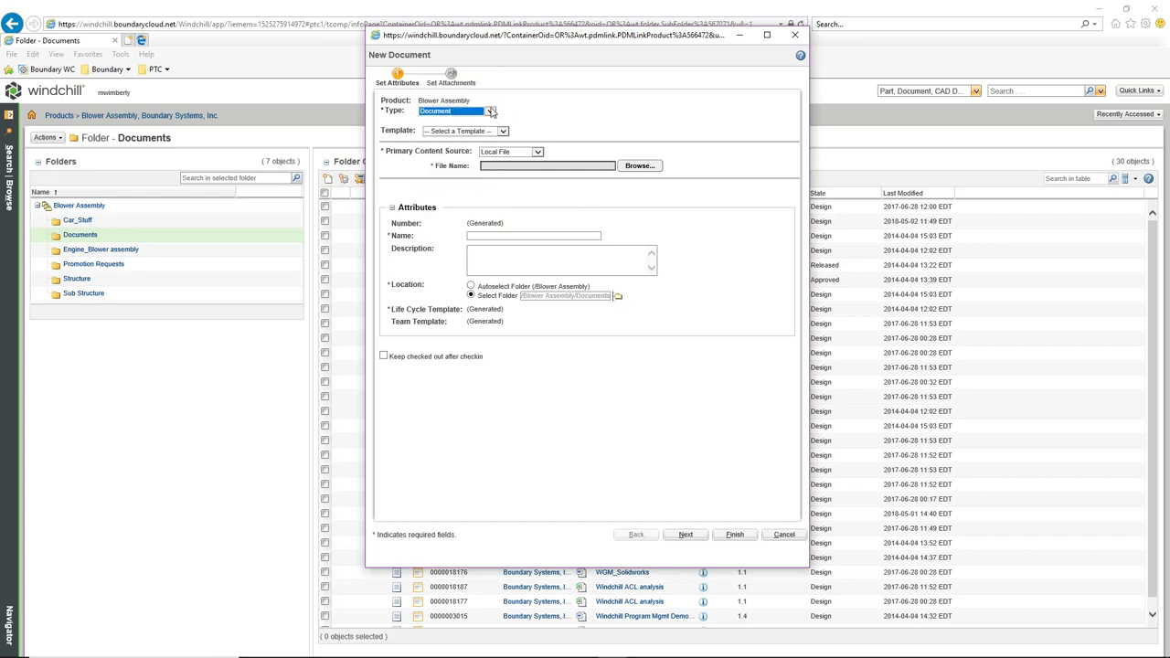
left_click(491, 112)
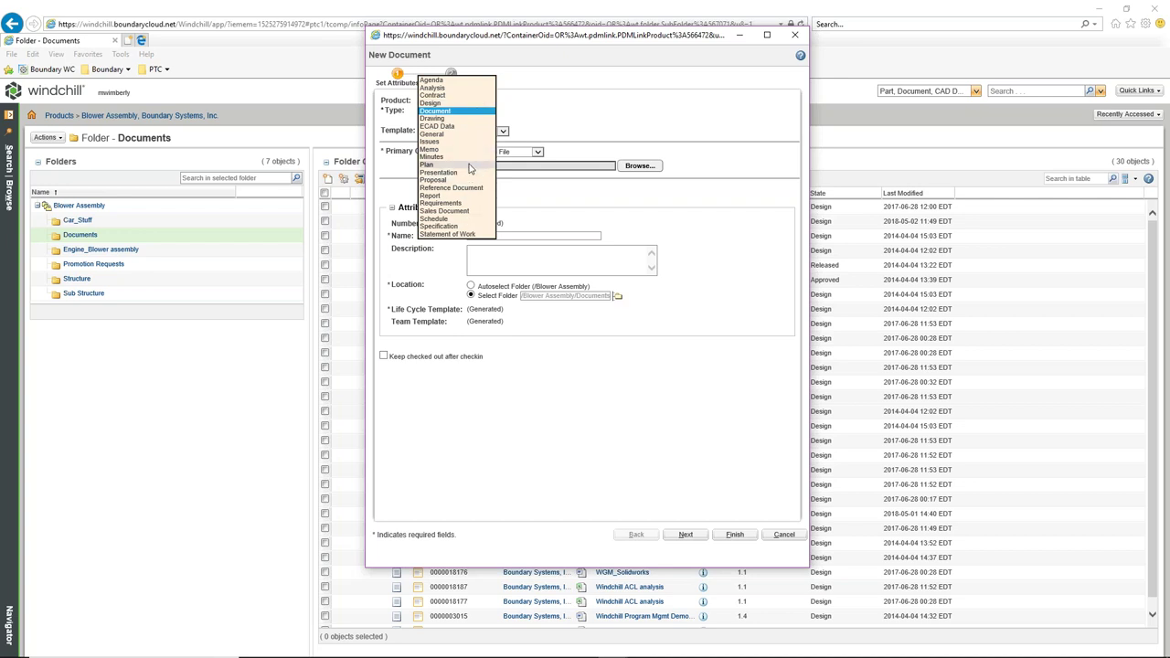
left_click(714, 168)
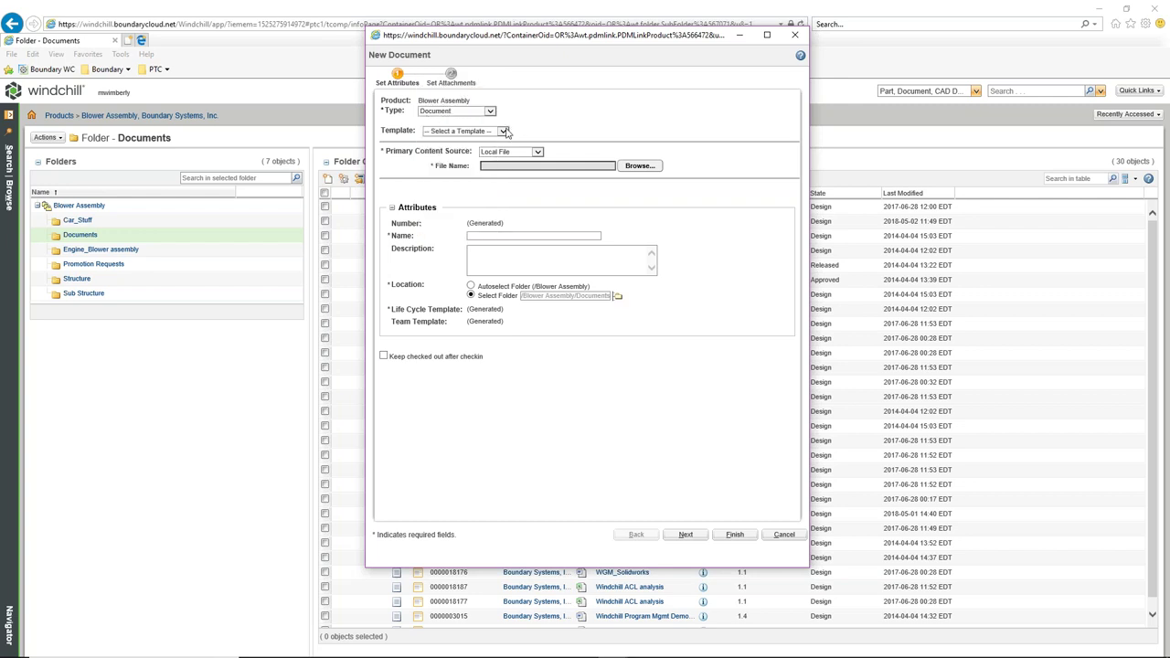
left_click(503, 131)
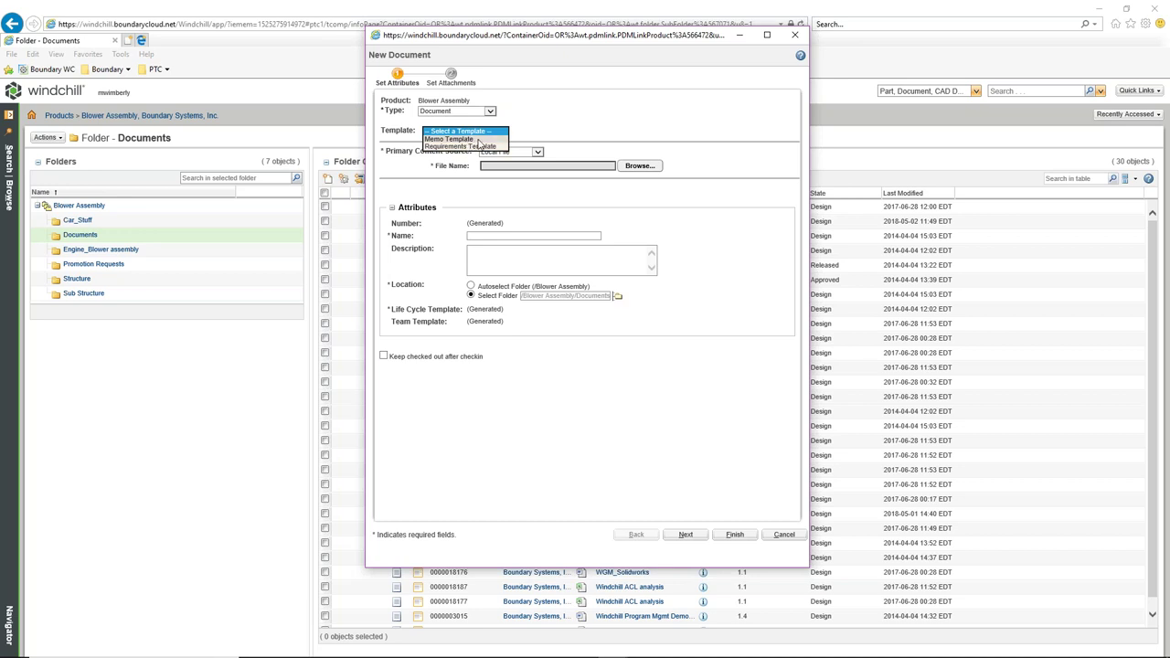
left_click(585, 123)
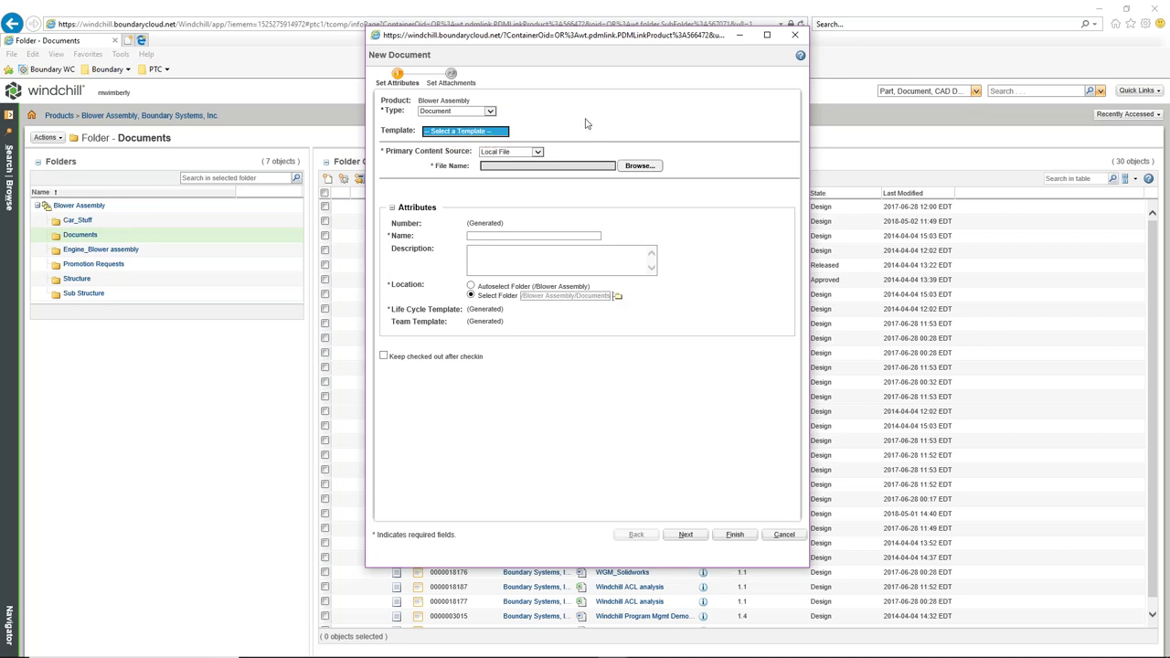
left_click(541, 153)
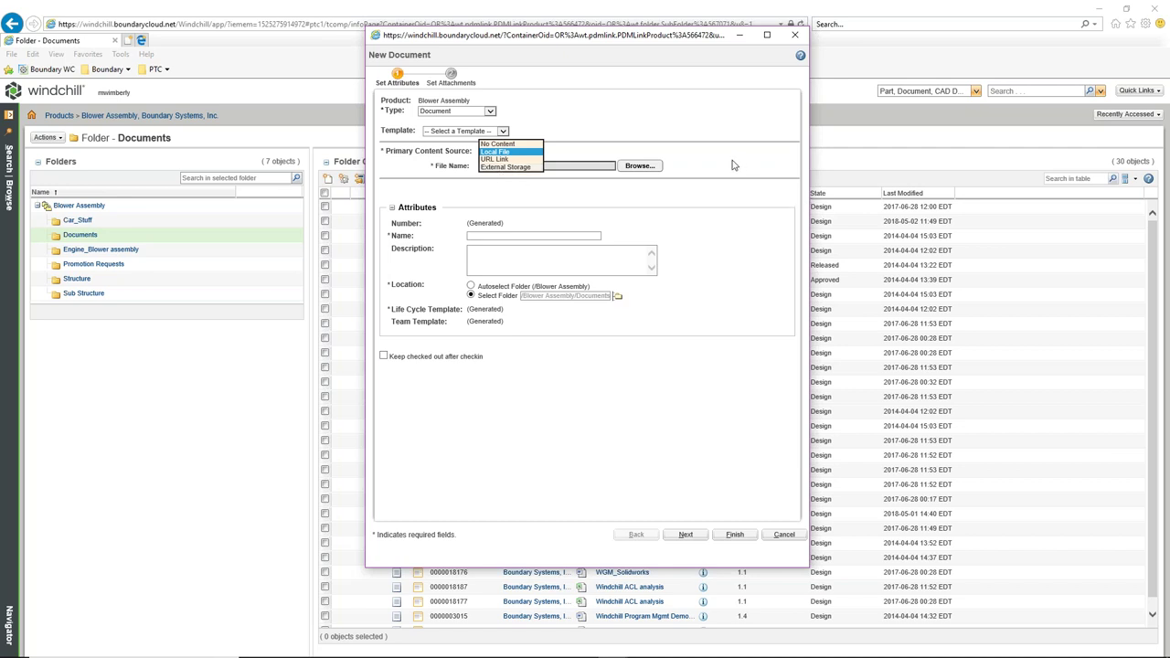
left_click(508, 151)
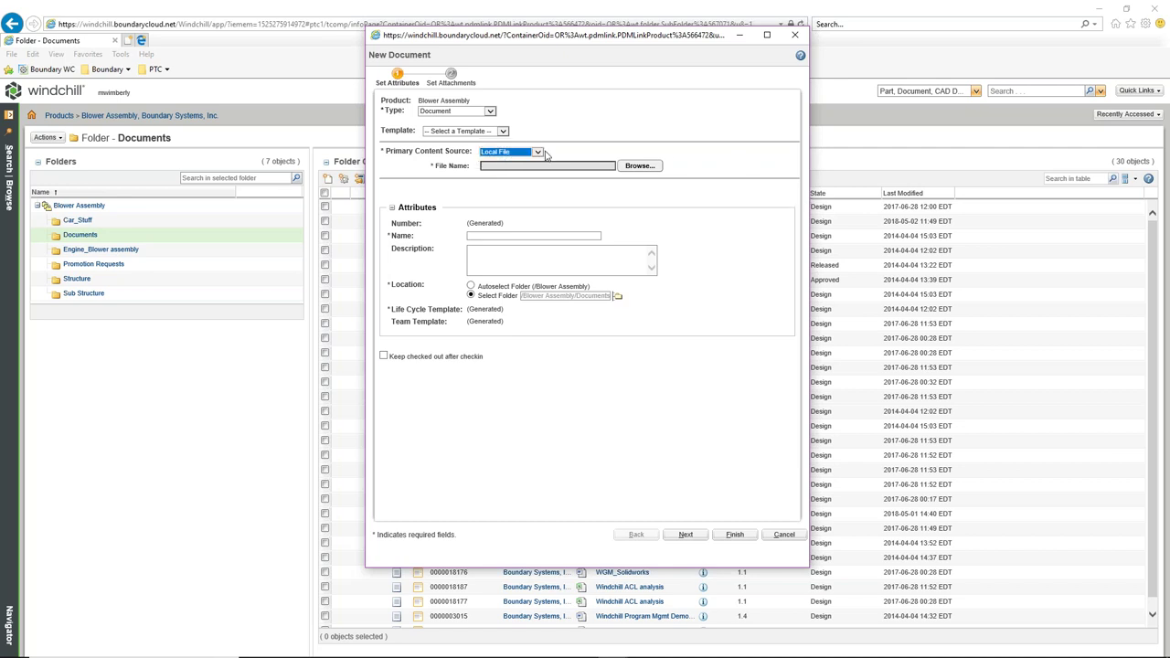
Set 2017 Webinar Master List.xlsx from the Webinar folder as the new document's primary content and proceed to its attachments.
left_click(679, 177)
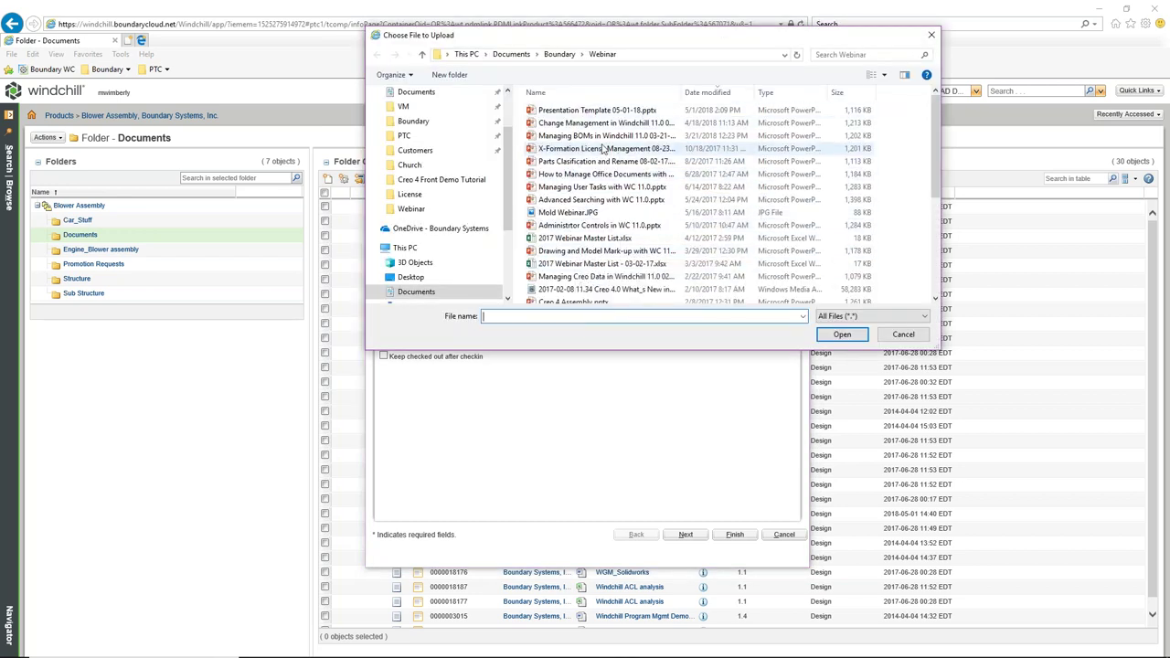
scroll(607, 174, "down", 4)
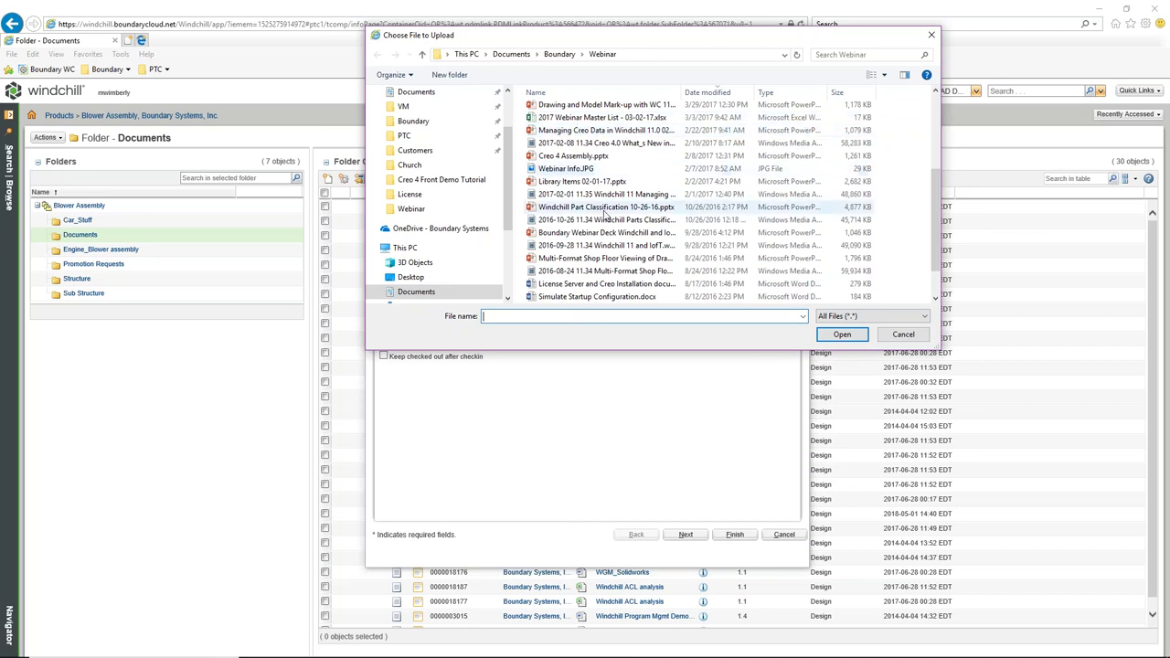
scroll(614, 217, "down", 2)
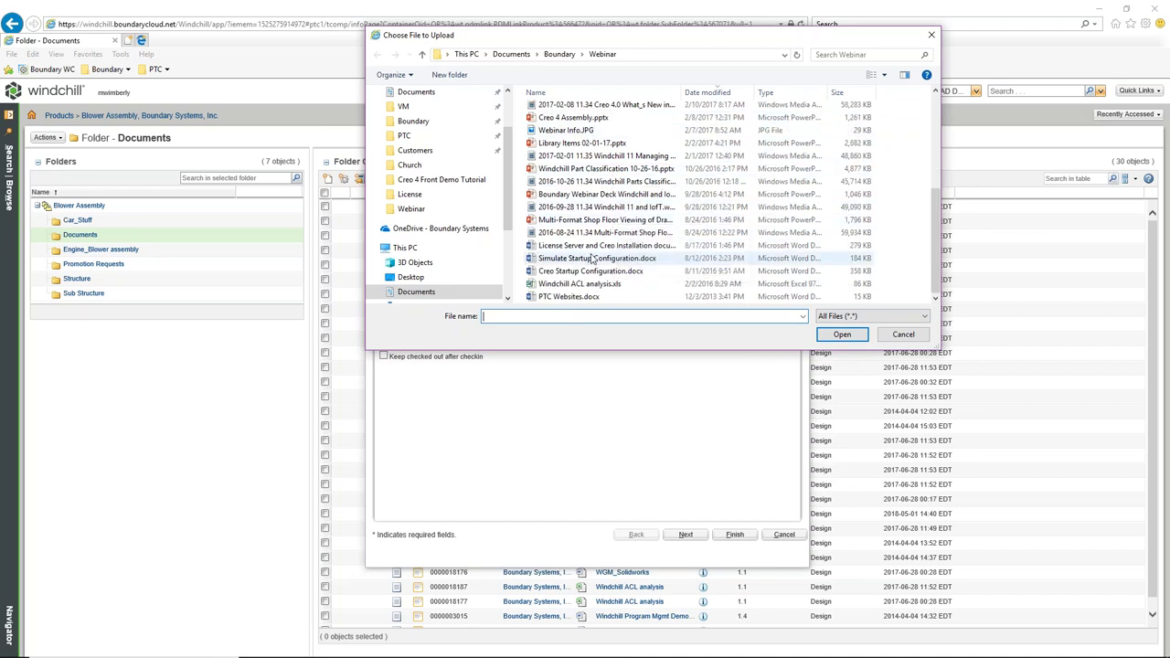
scroll(589, 250, "up", 4)
scroll(590, 250, "up", 2)
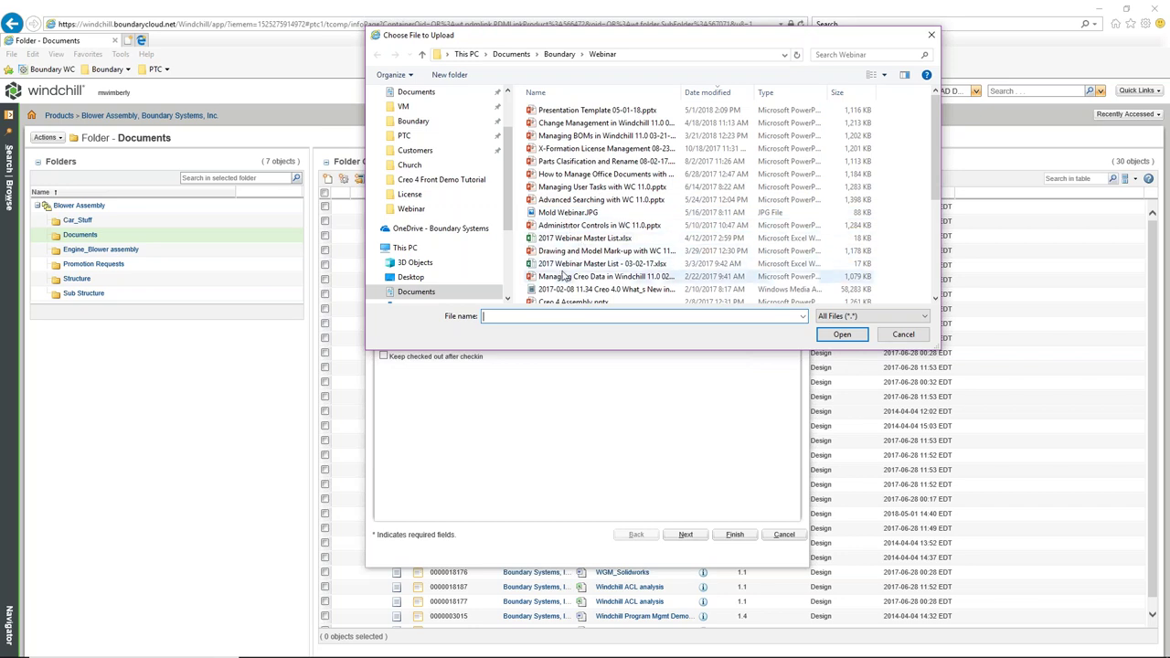
left_click(570, 238)
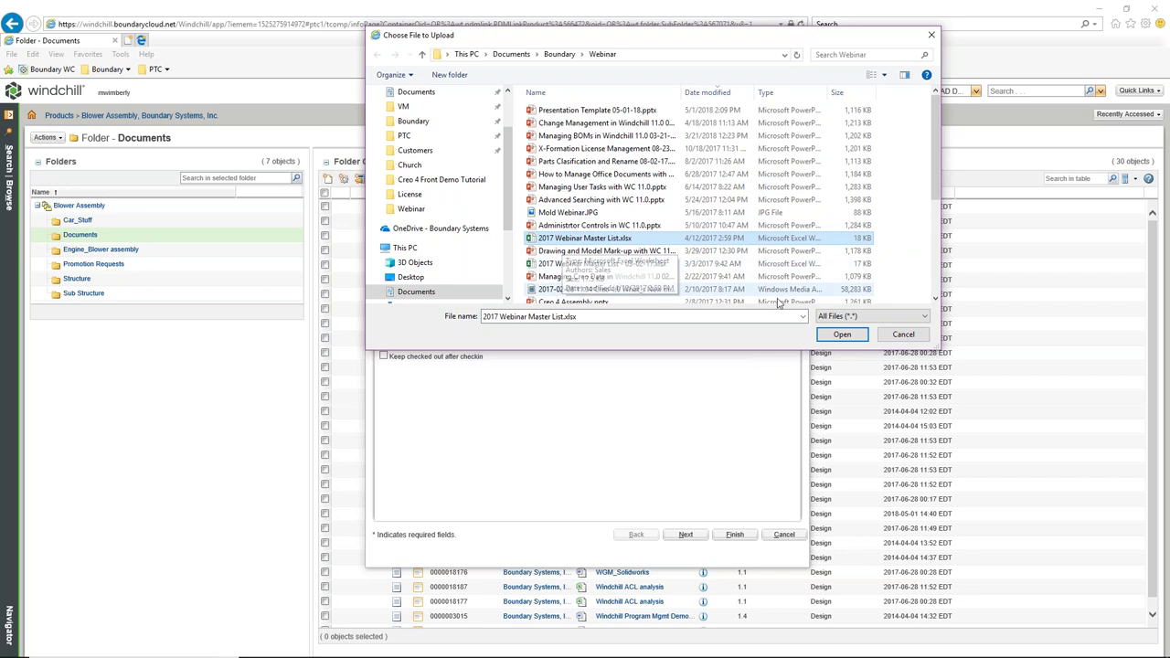
left_click(842, 336)
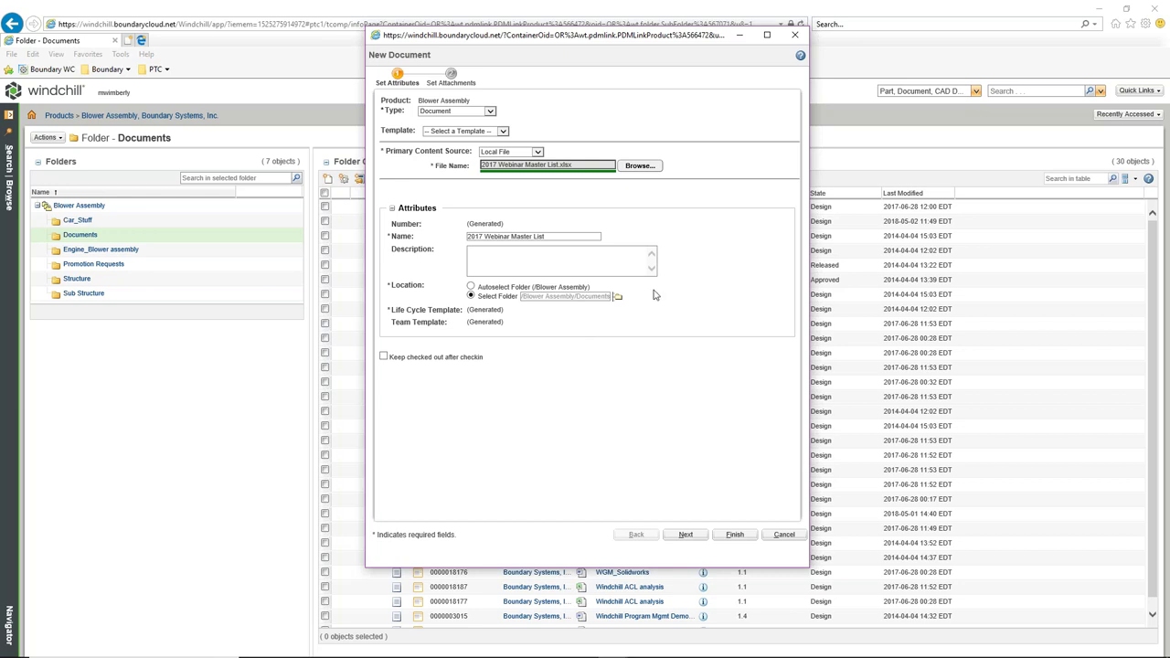
left_click(686, 538)
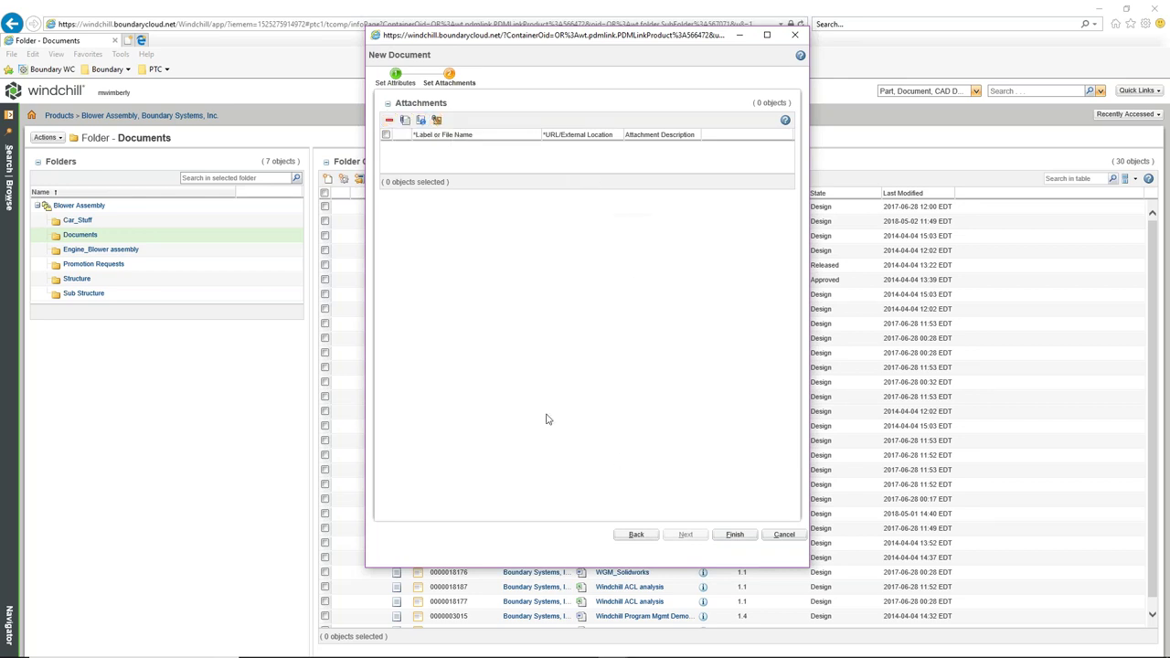
Create the document without attachments, then sort the folder contents newest first by Last Modified and open the new document's information page.
left_click(734, 536)
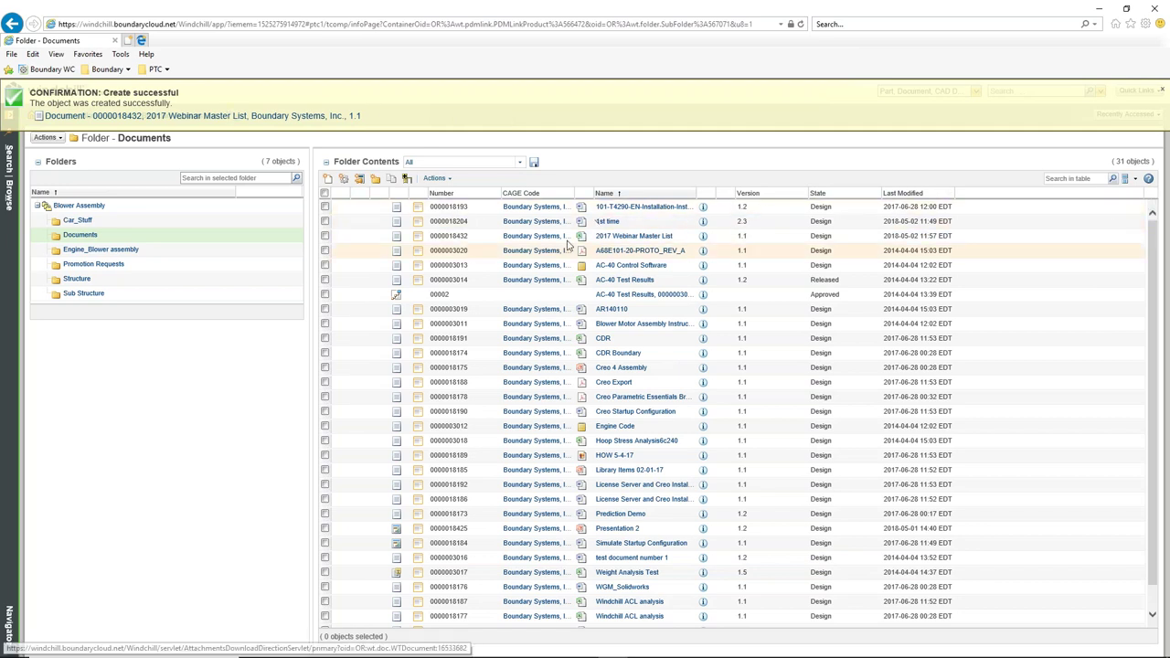
left_click(910, 194)
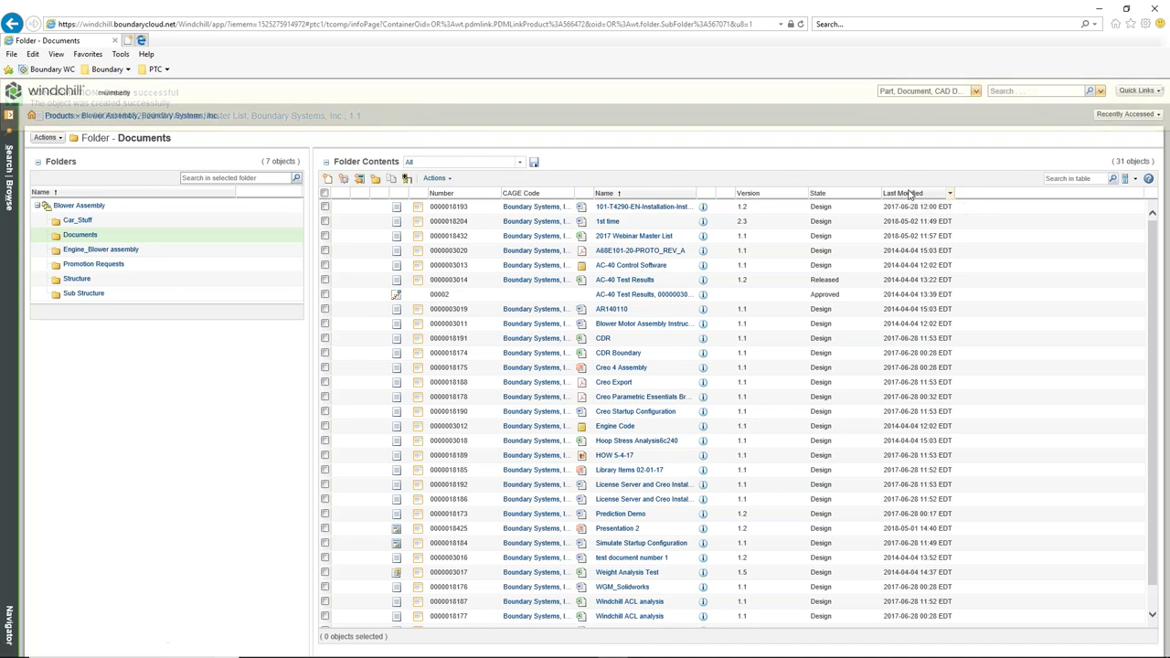
left_click(910, 193)
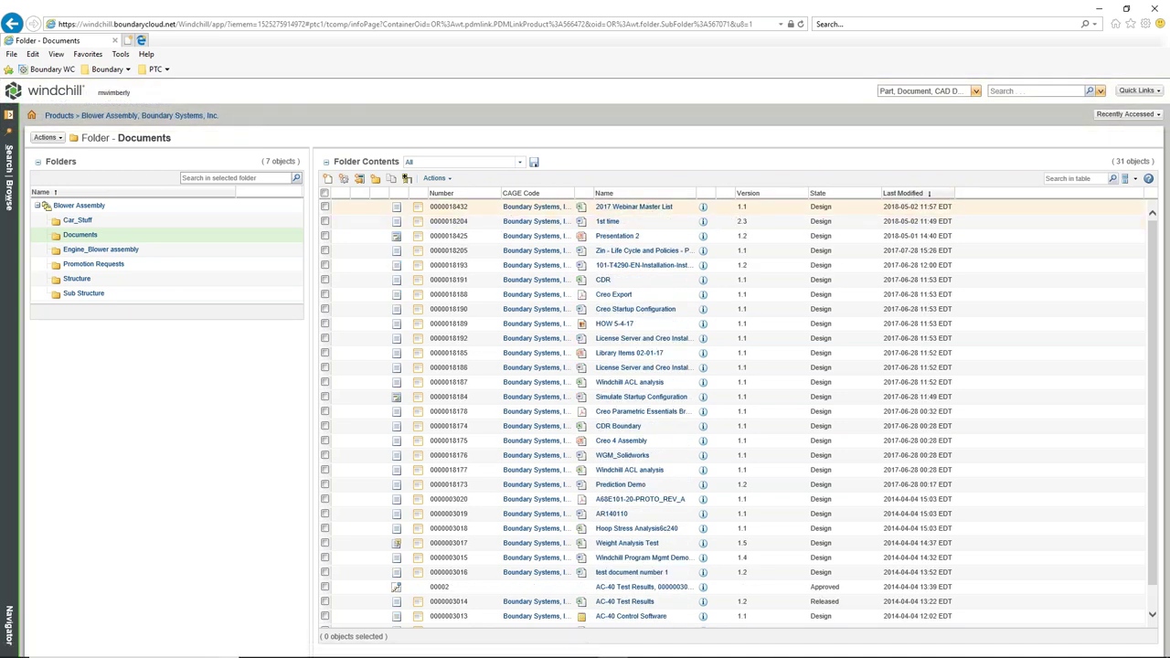
left_click(703, 210)
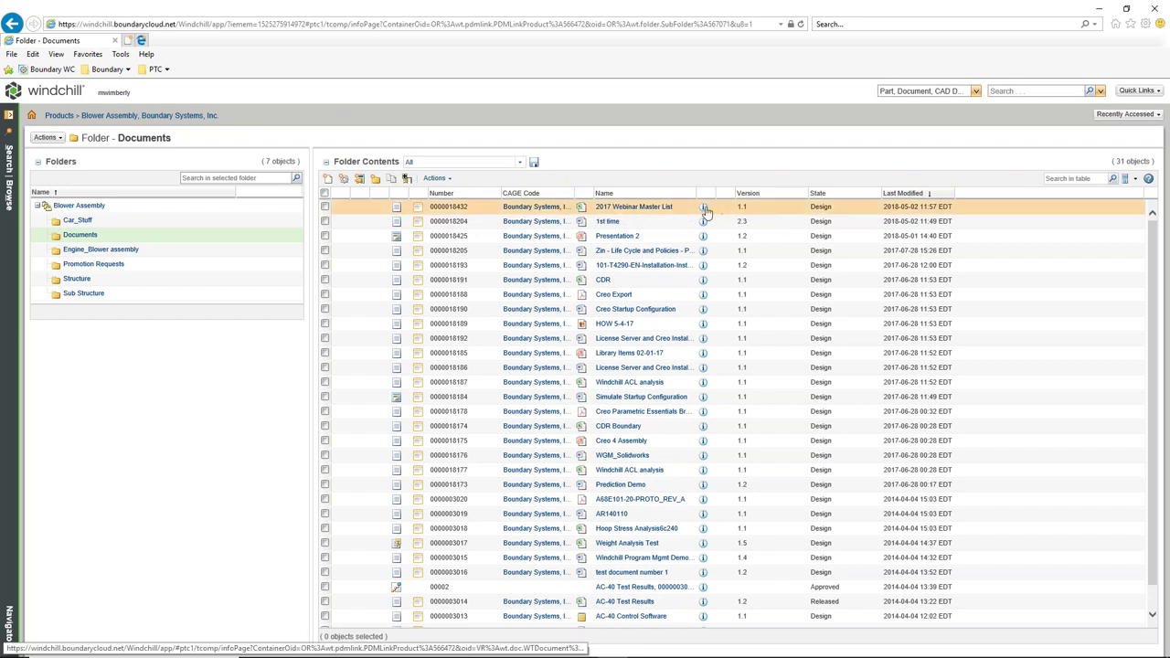
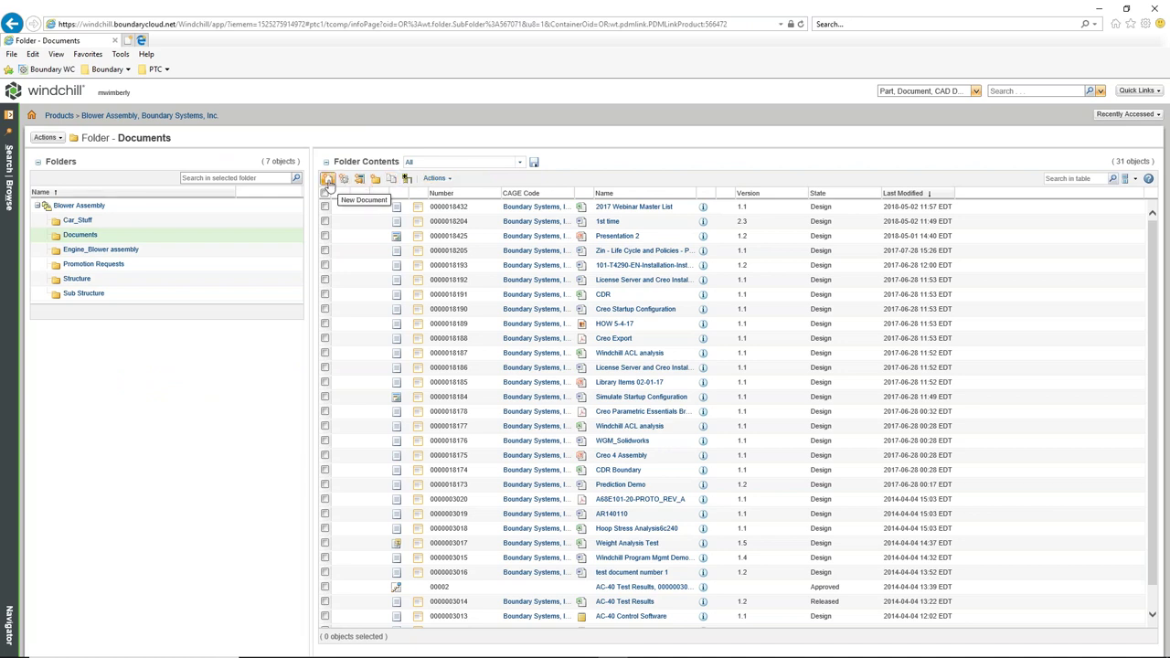
Start creating multiple documents and select font_test.pdf, trail.txt.5 and Orca Licensing Error.JPG in the computer's Documents folder.
left_click(444, 180)
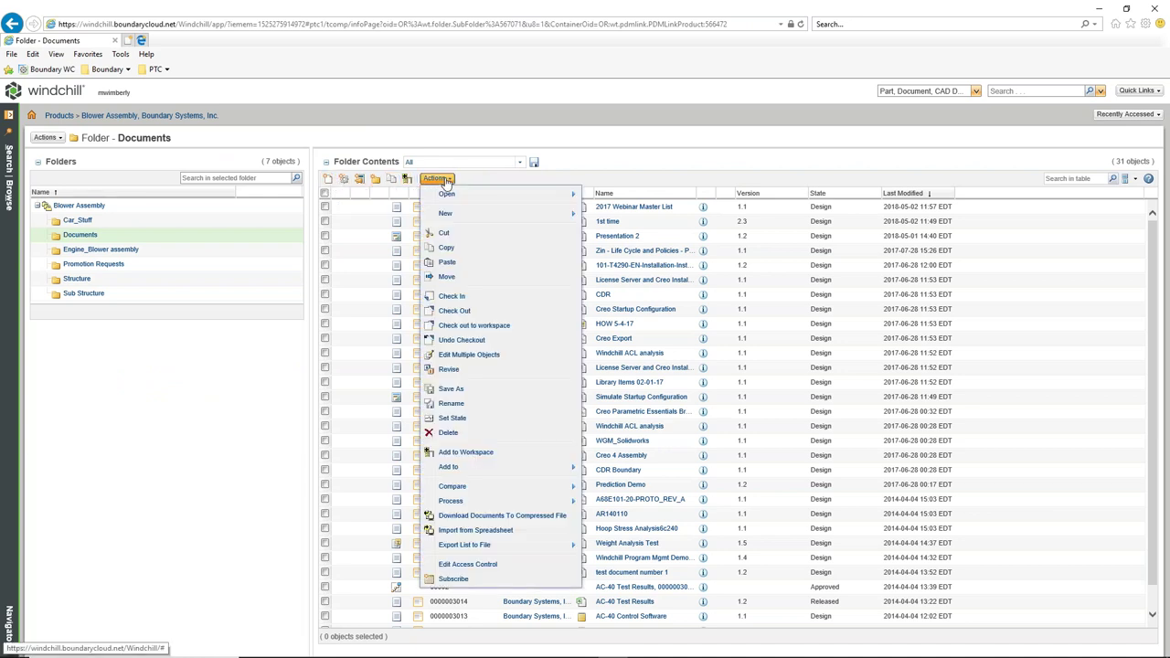
mouse_move(482, 216)
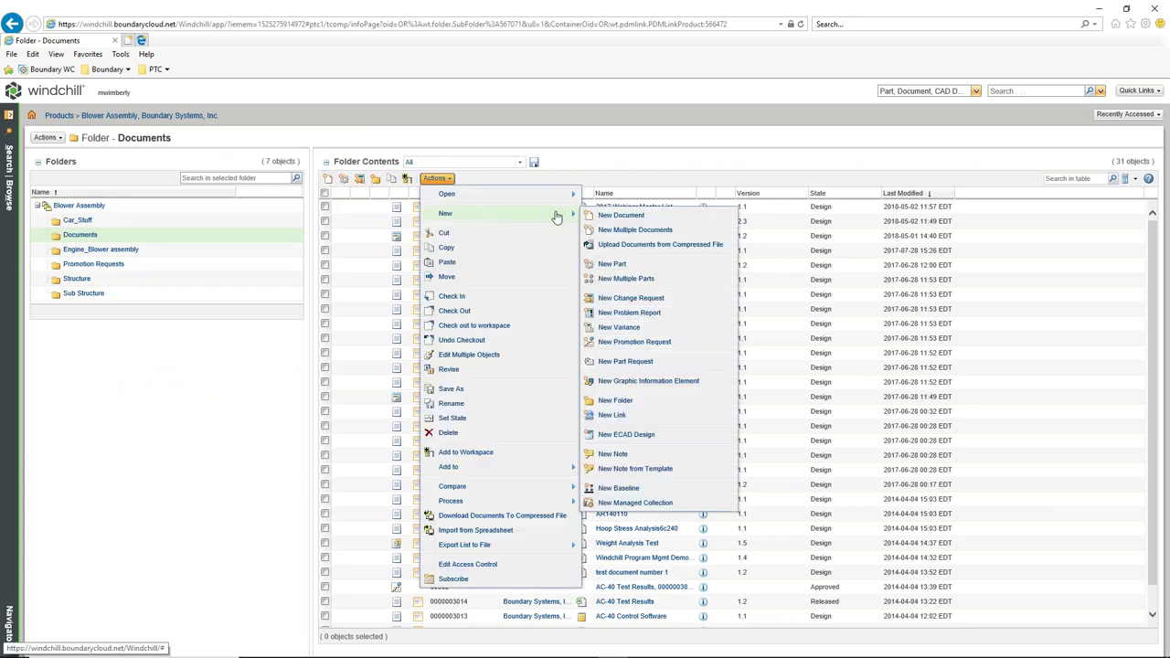
left_click(639, 231)
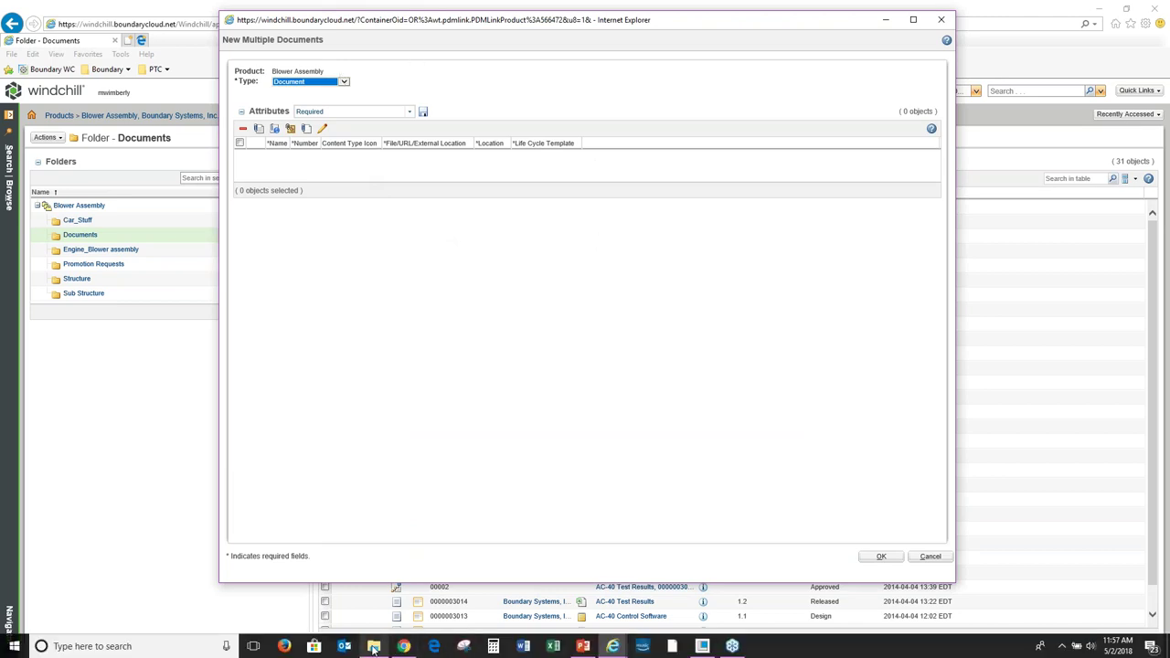
left_click(373, 646)
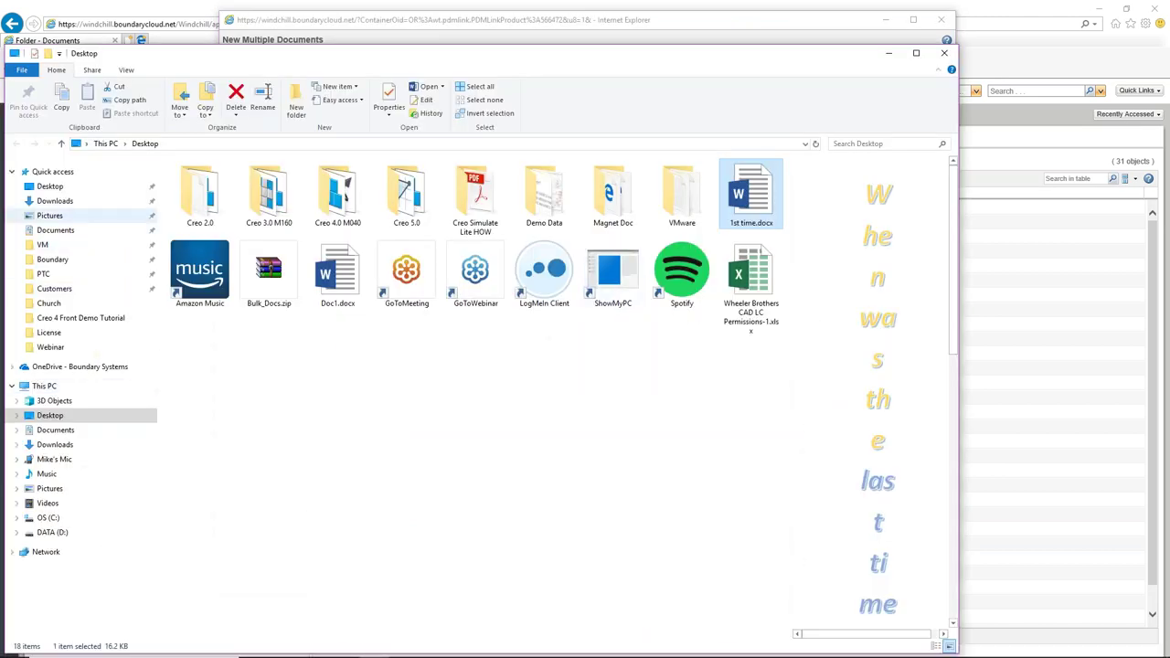
left_click(62, 231)
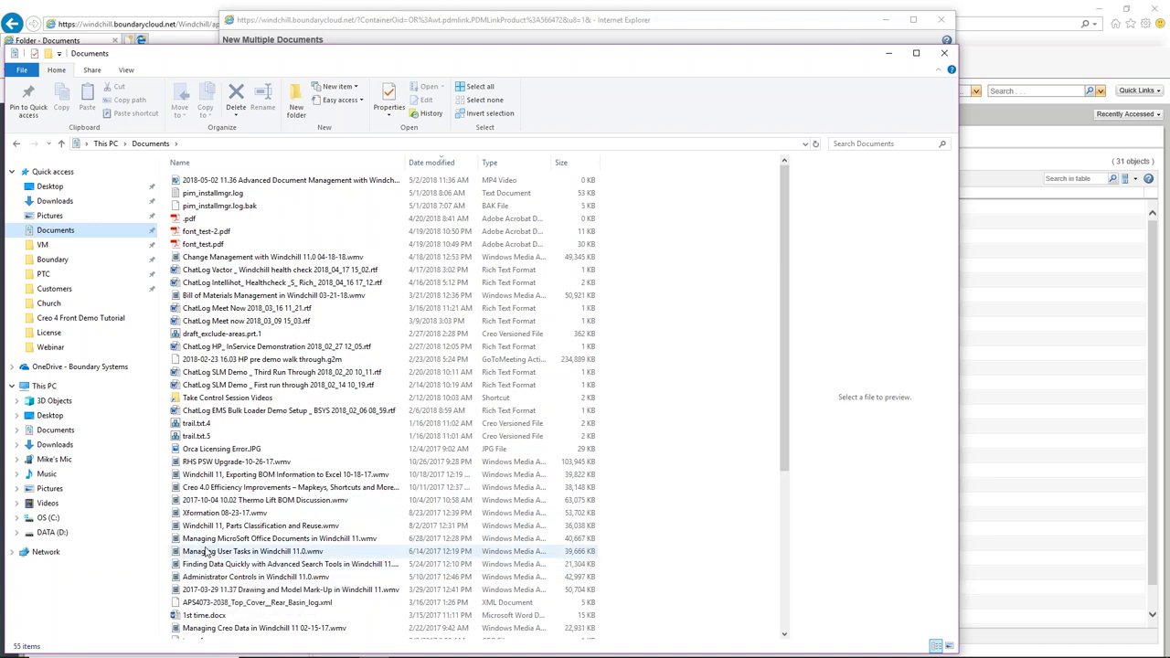
left_click(196, 245)
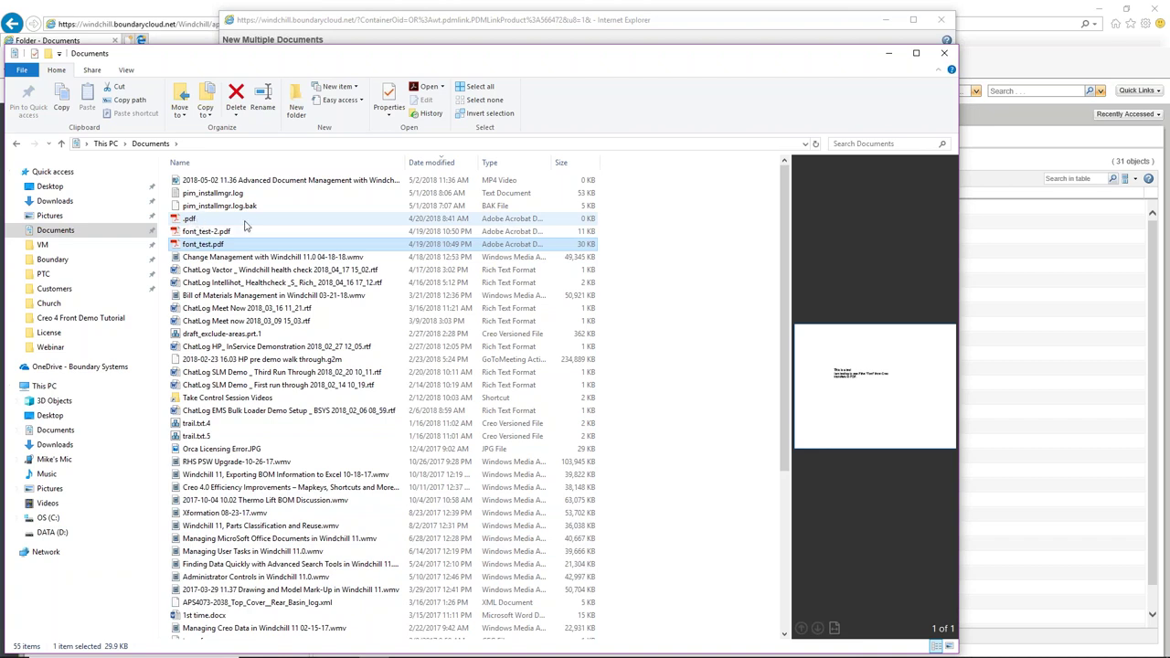
left_click(196, 435, "ctrl")
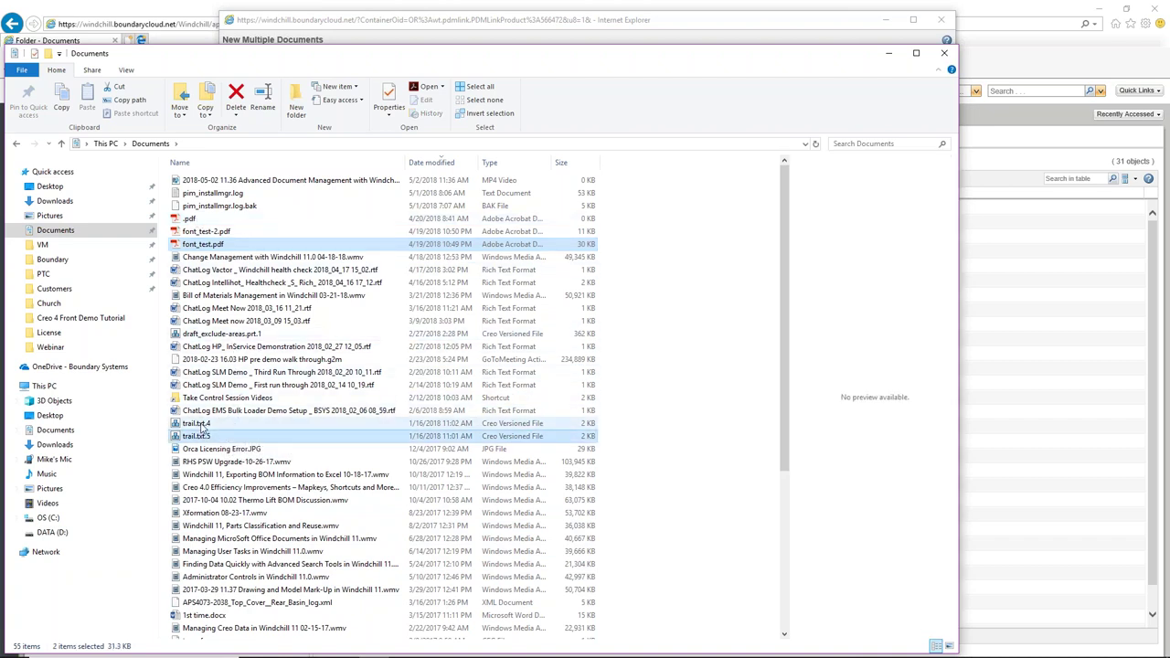
left_click(199, 425, "ctrl")
left_click(199, 425, "ctrl")
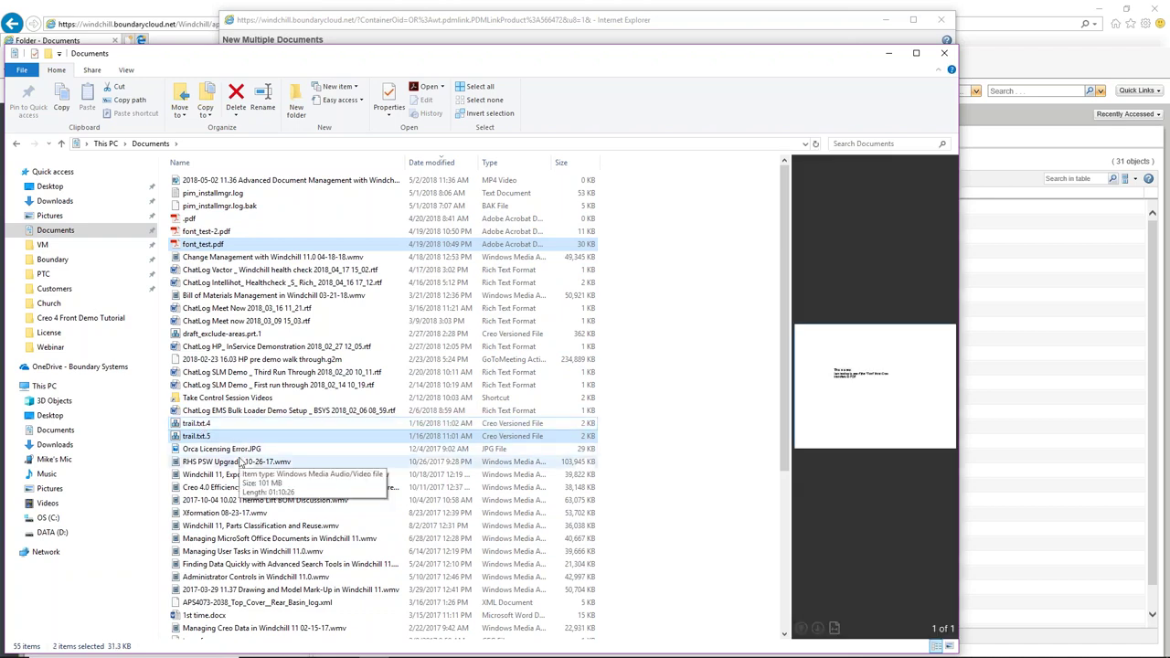
left_click(234, 448, "ctrl")
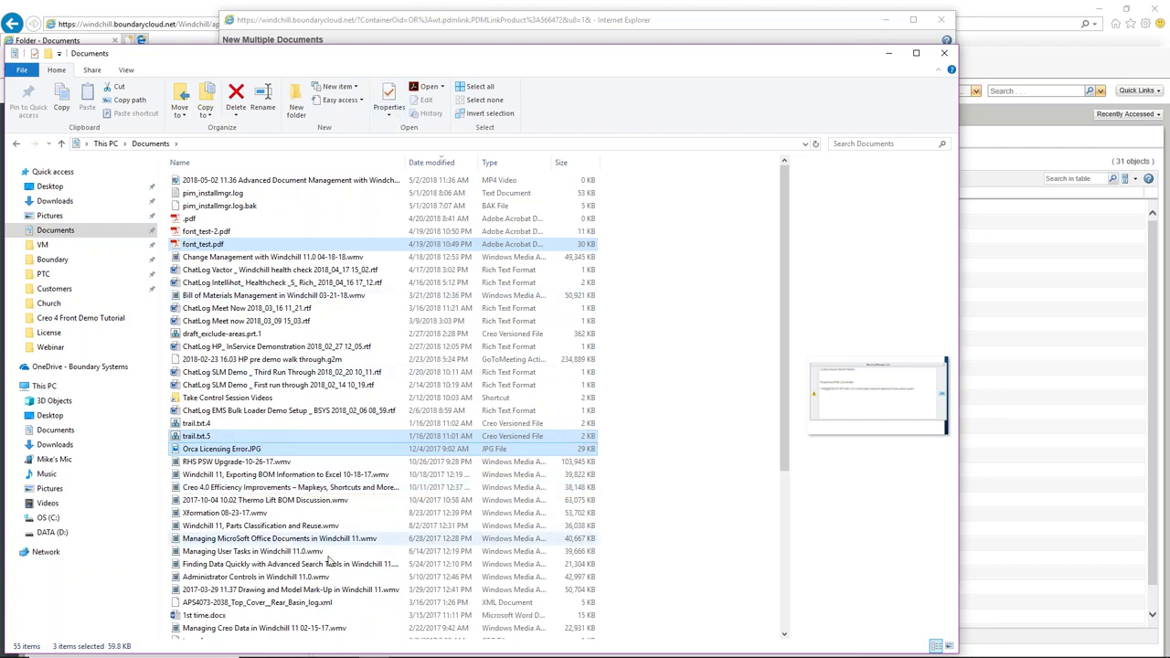
Add the three selected files to the multiple-document list and create them as Document types in the Blower Assembly Documents folder.
left_click_drag(355, 61, 1005, 154)
left_click_drag(848, 336, 442, 241)
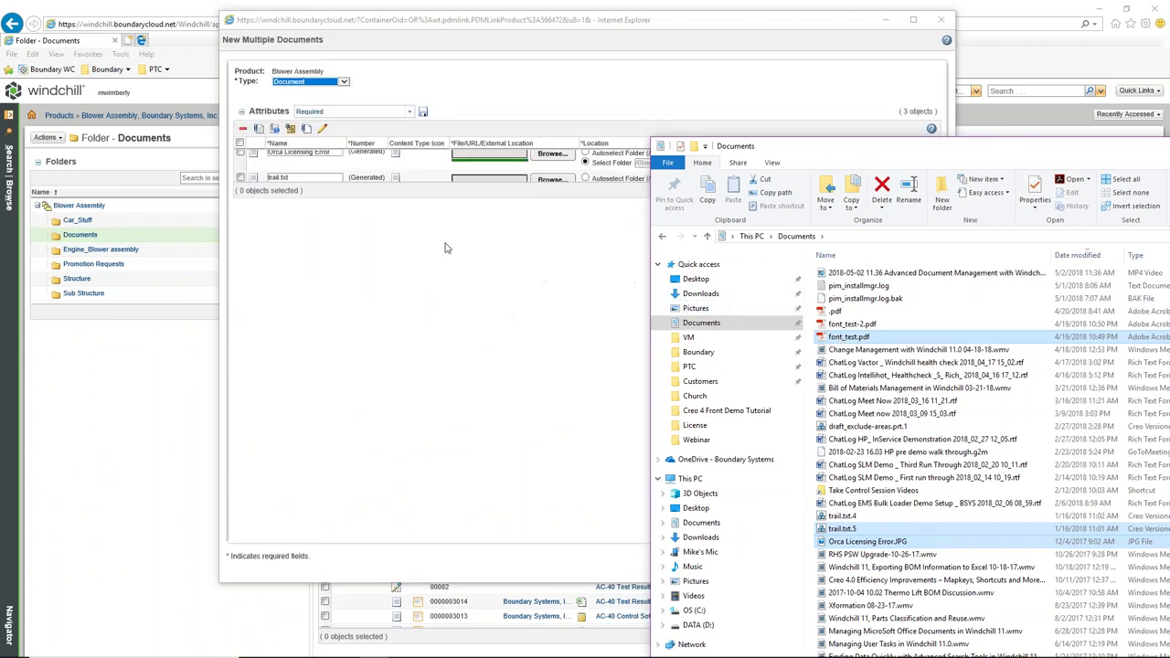
left_click(765, 34)
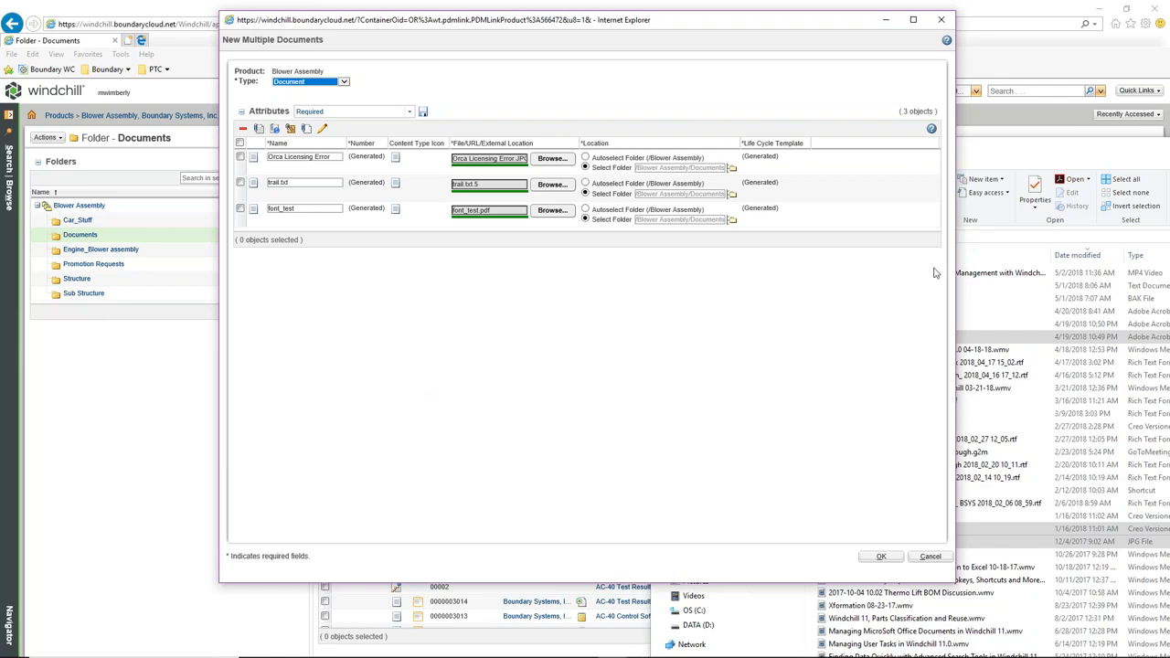
left_click_drag(1101, 154, 776, 167)
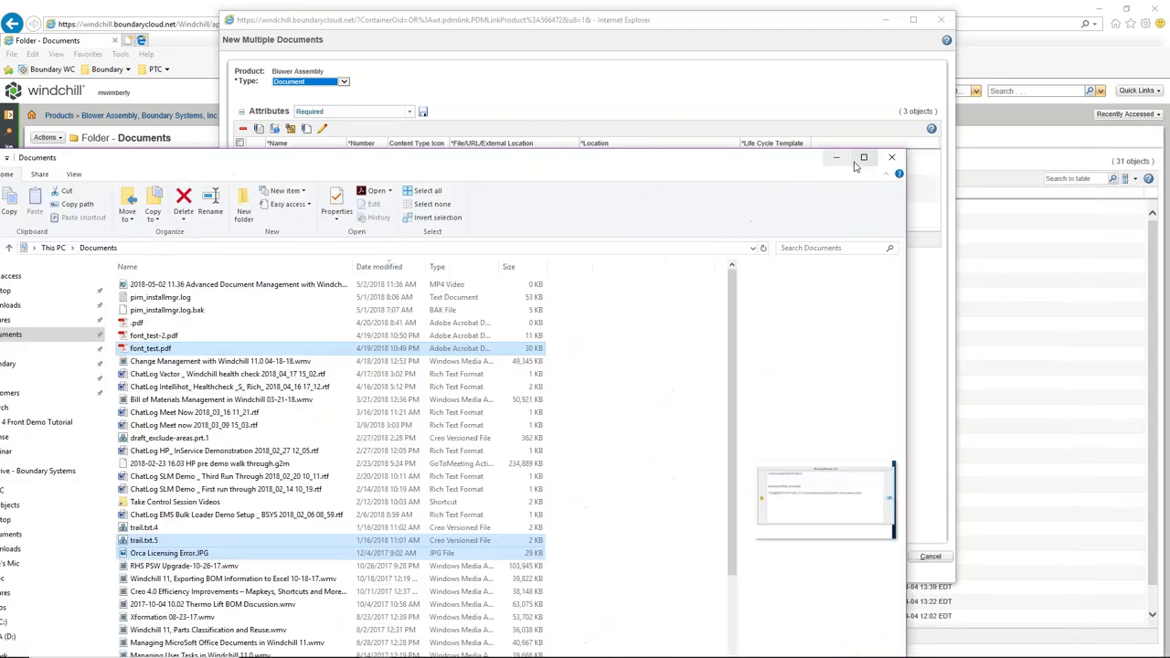
left_click(887, 157)
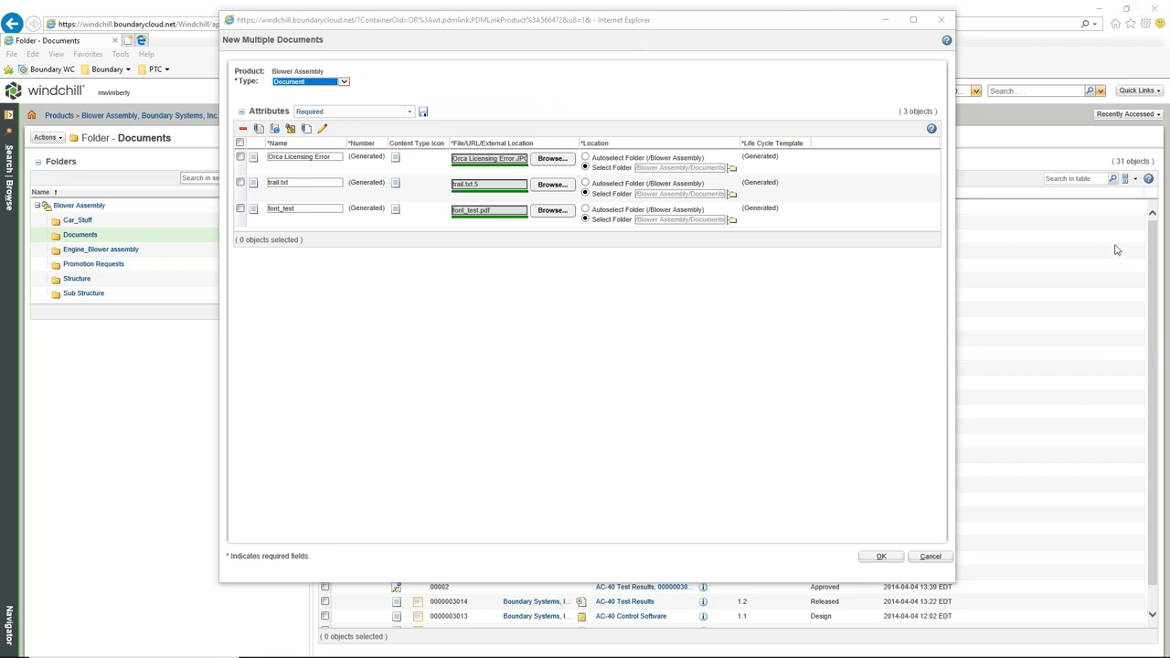
left_click(590, 303)
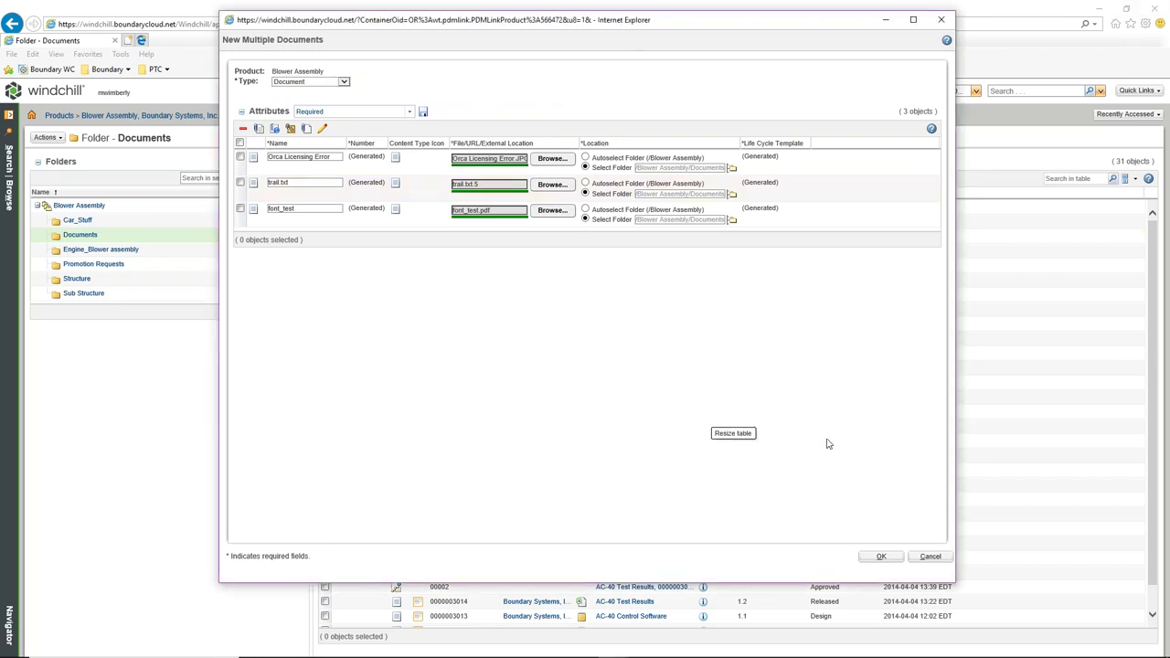
left_click(881, 558)
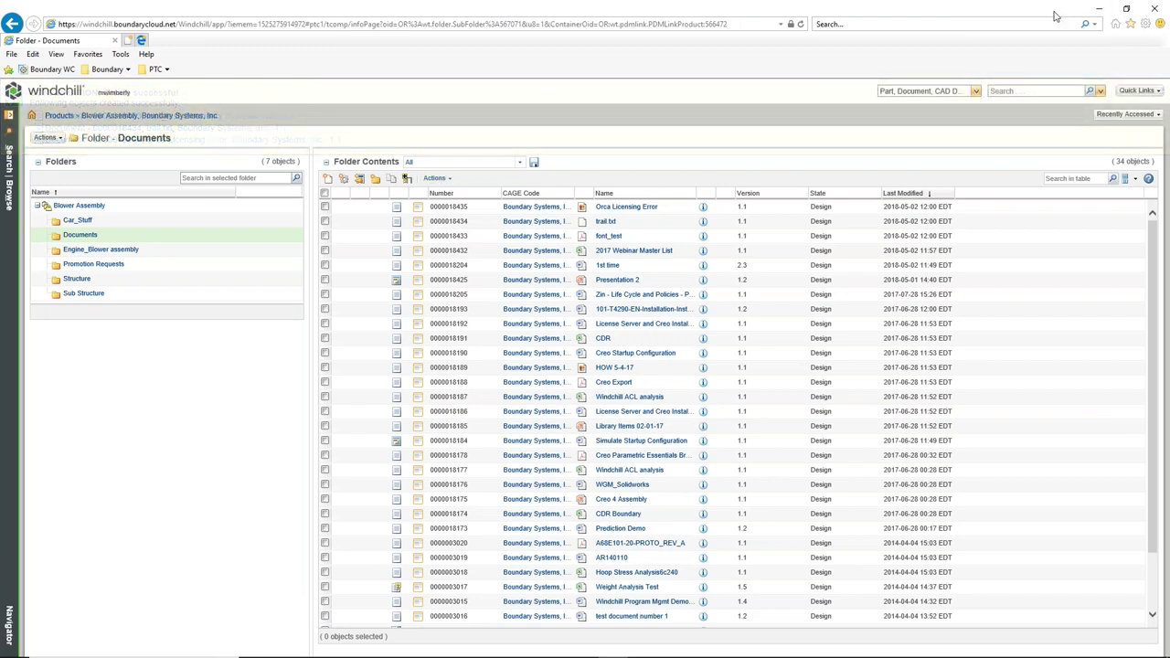
Start uploading documents from a compressed file and choose Bulk_Docs.zip from the Desktop as the source.
left_click(436, 178)
mouse_move(559, 216)
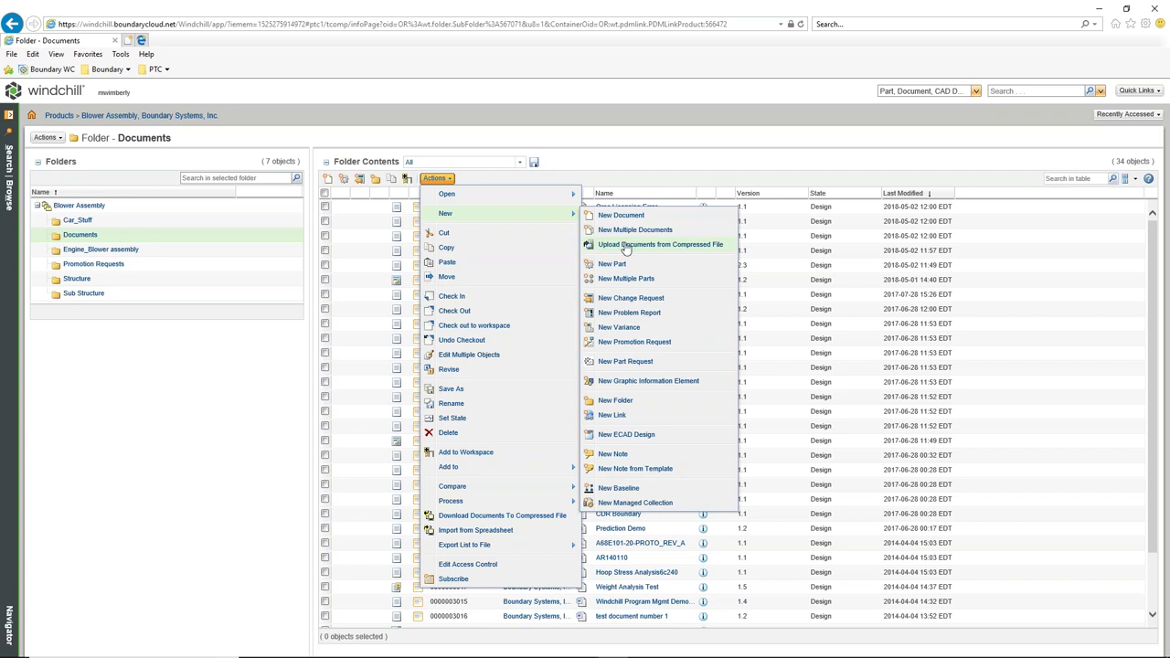
left_click(623, 245)
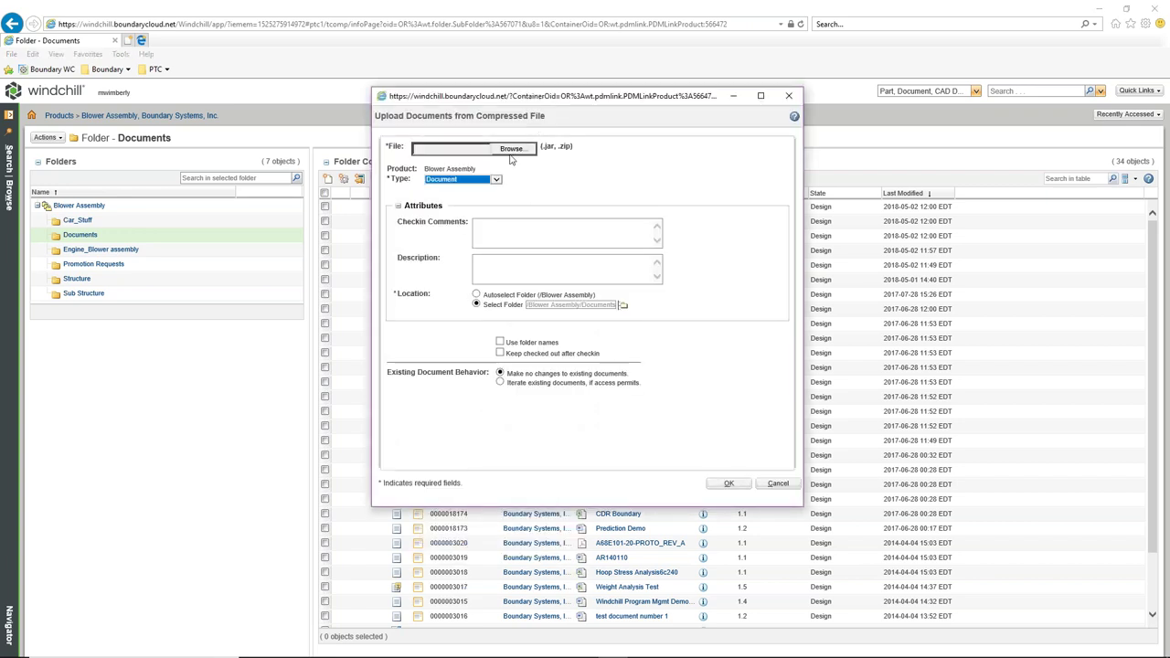
left_click(517, 150)
scroll(462, 192, "up", 2)
left_click(425, 177)
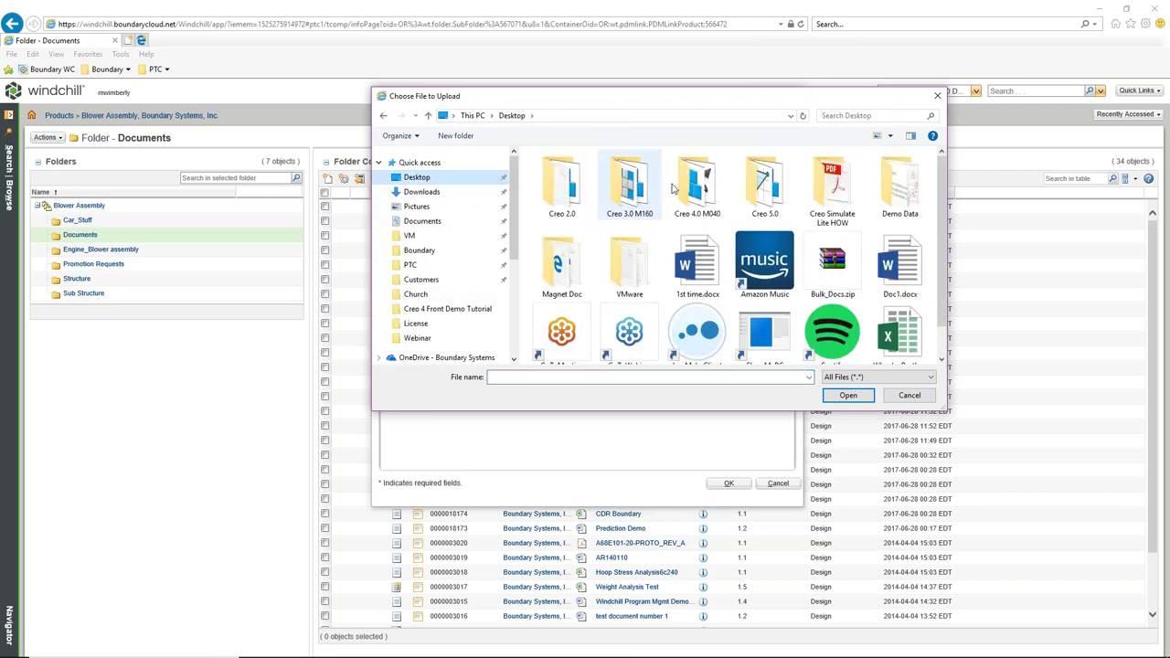
left_click(839, 260)
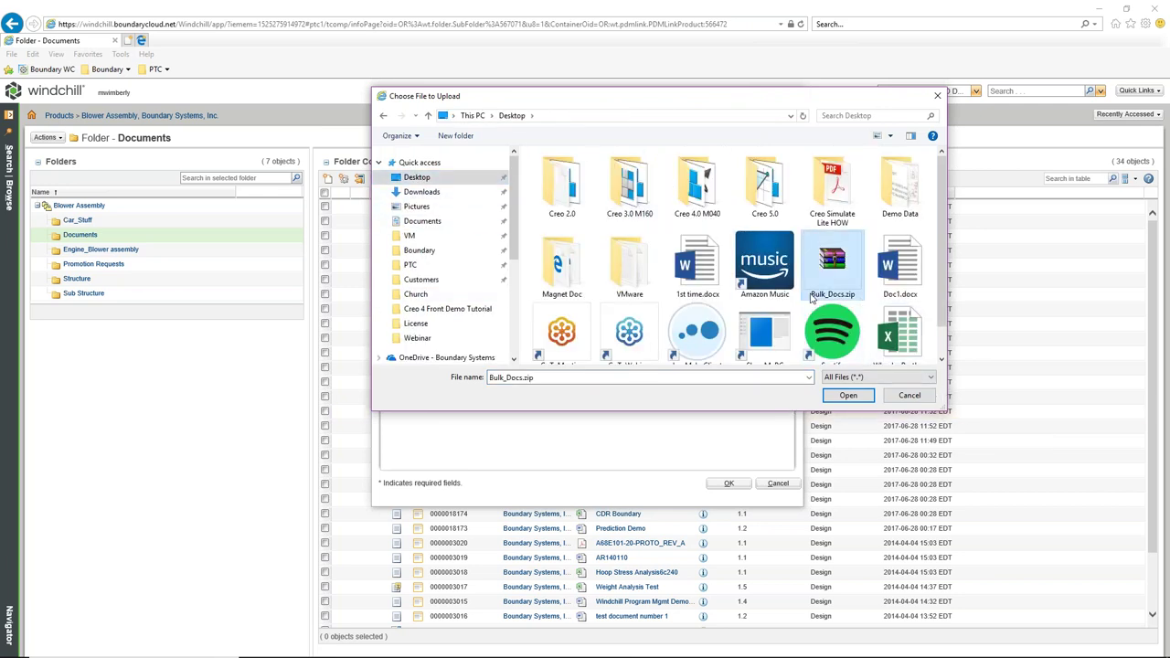
left_click(846, 399)
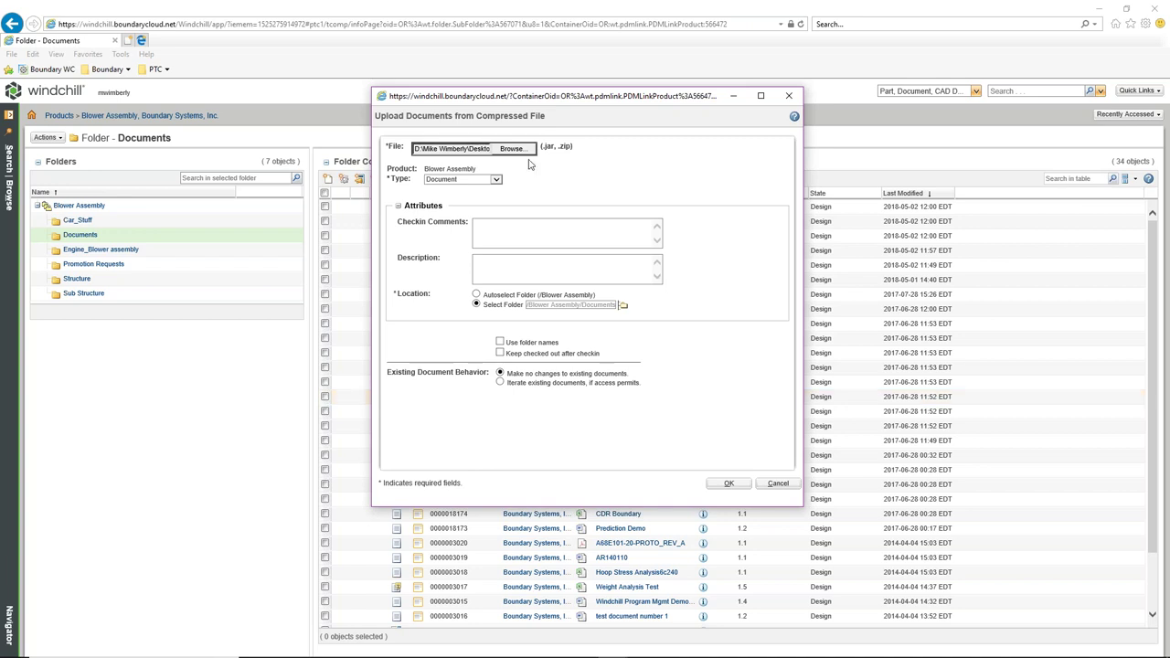
Review the available document types, keep Document, and upload the archive to the Documents folder without changing existing documents.
left_click(496, 181)
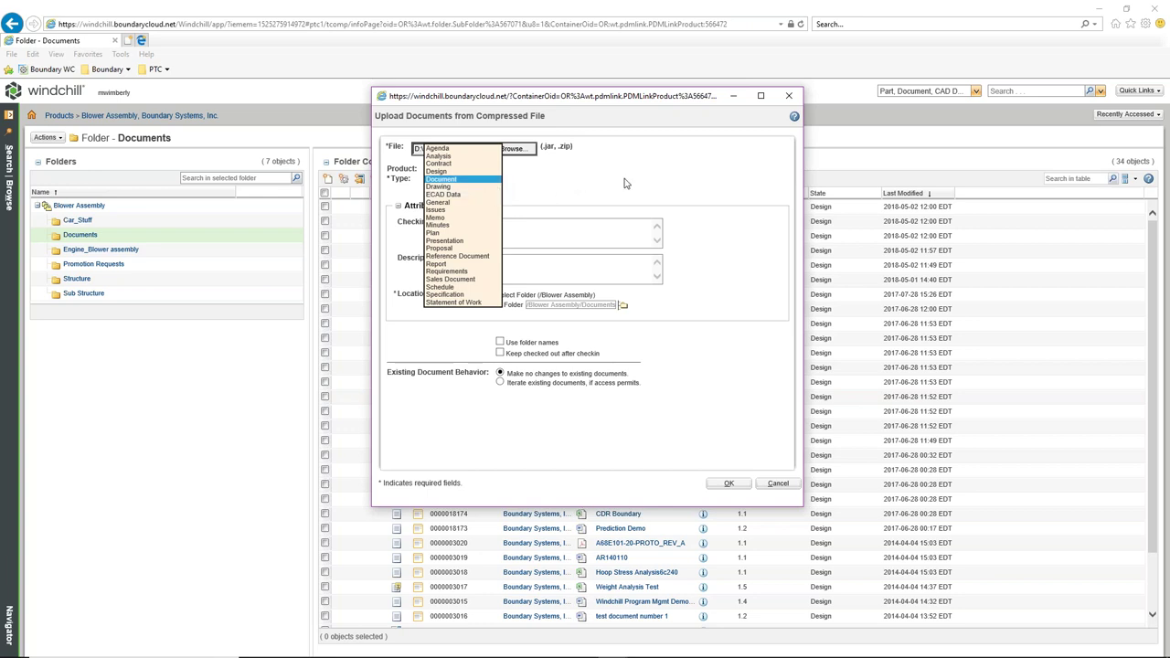
left_click(678, 307)
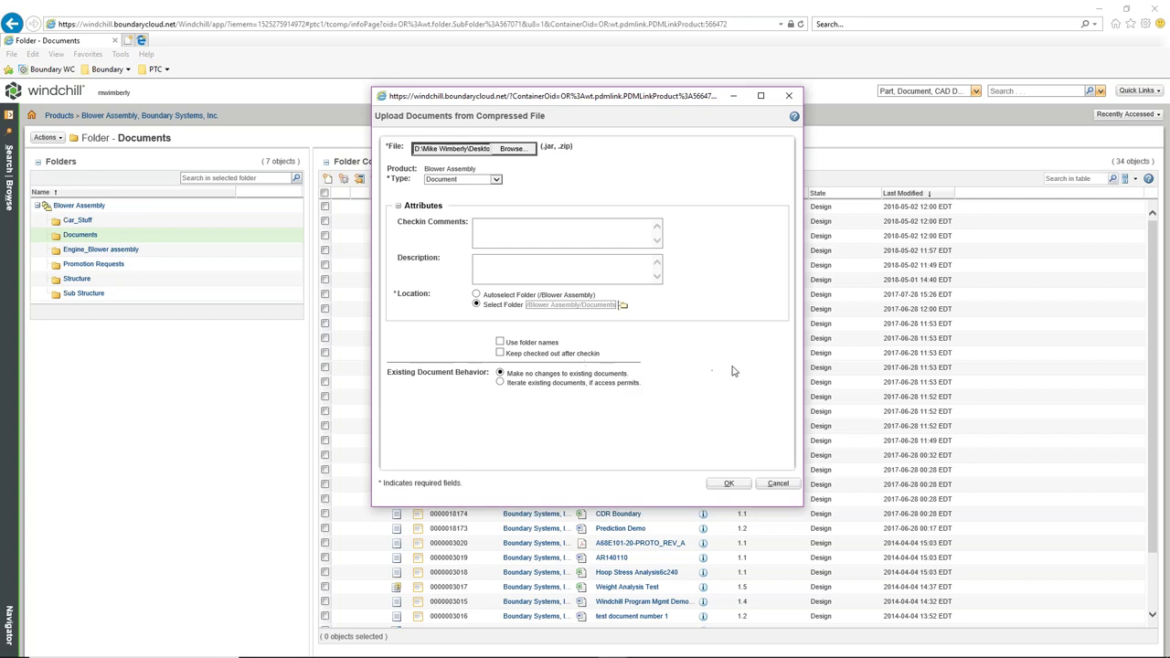
left_click(730, 483)
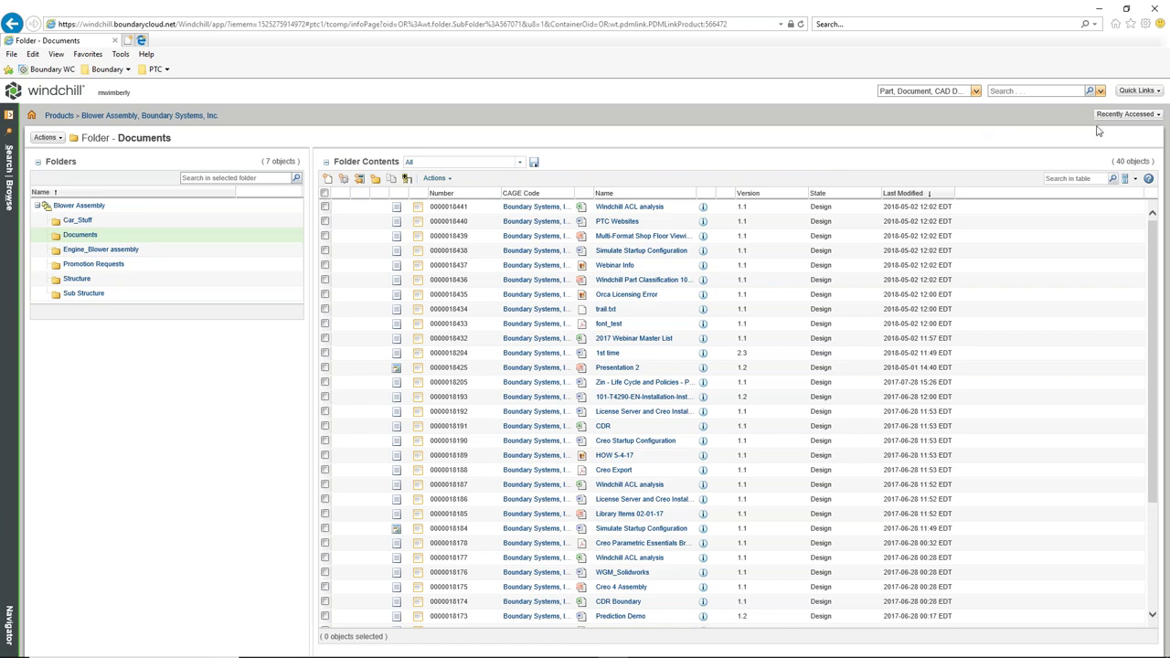
Open the Software Downloads page to view the Windchill Desktop Integration installers.
left_click(1137, 92)
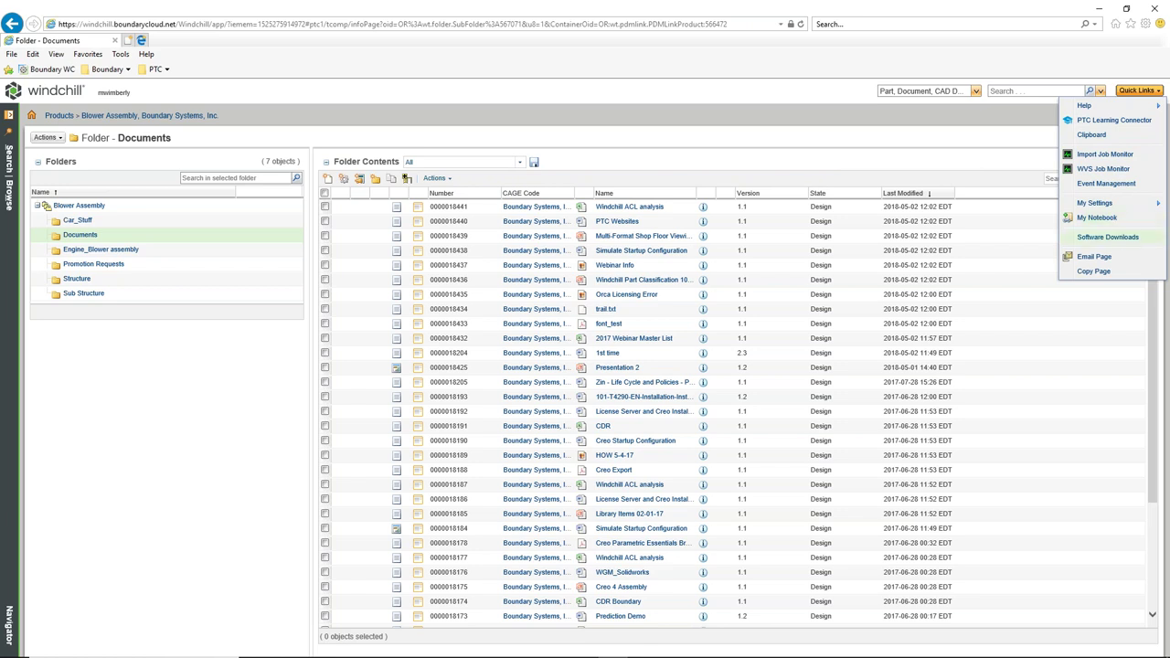
left_click(1114, 240)
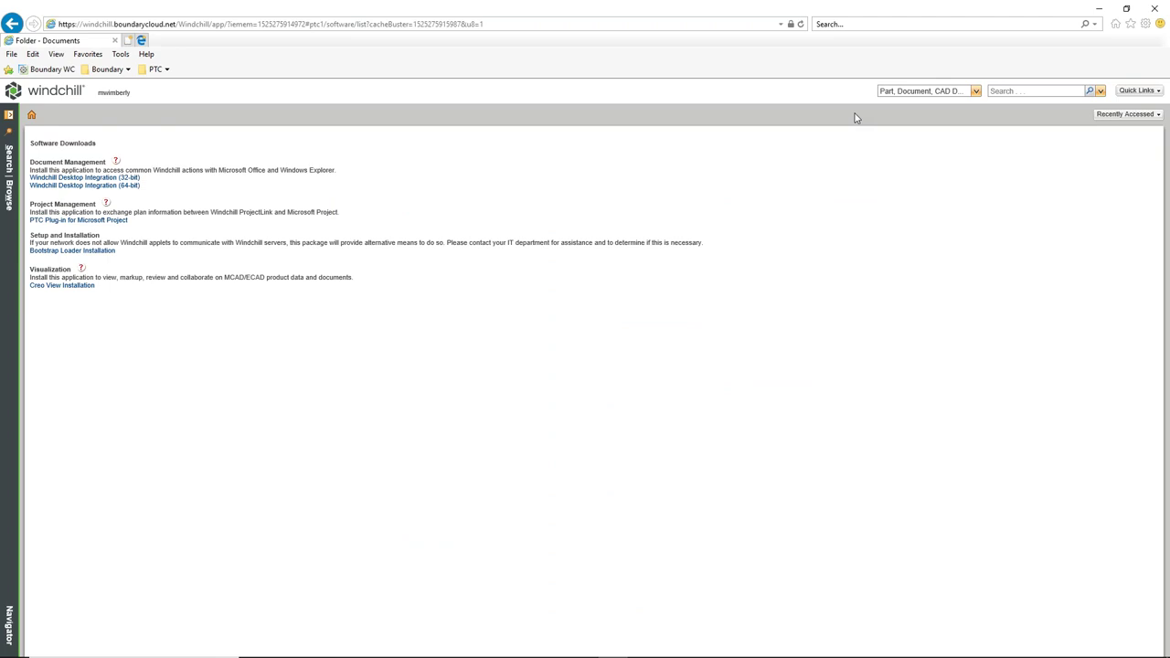
left_click(1126, 116)
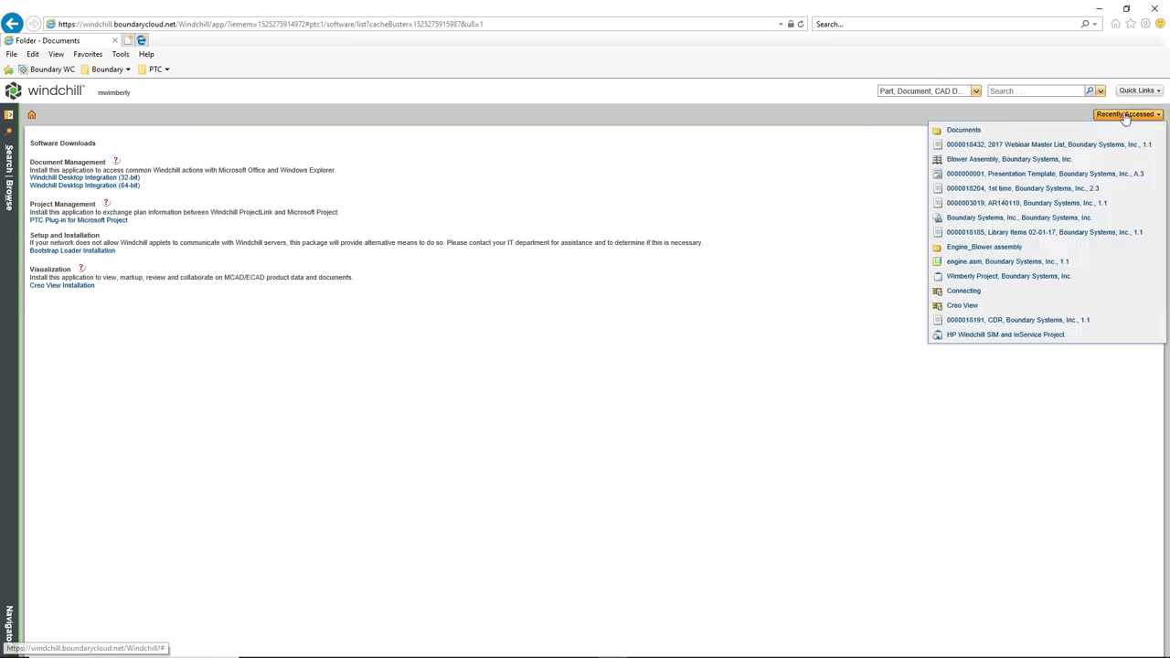
left_click(1075, 108)
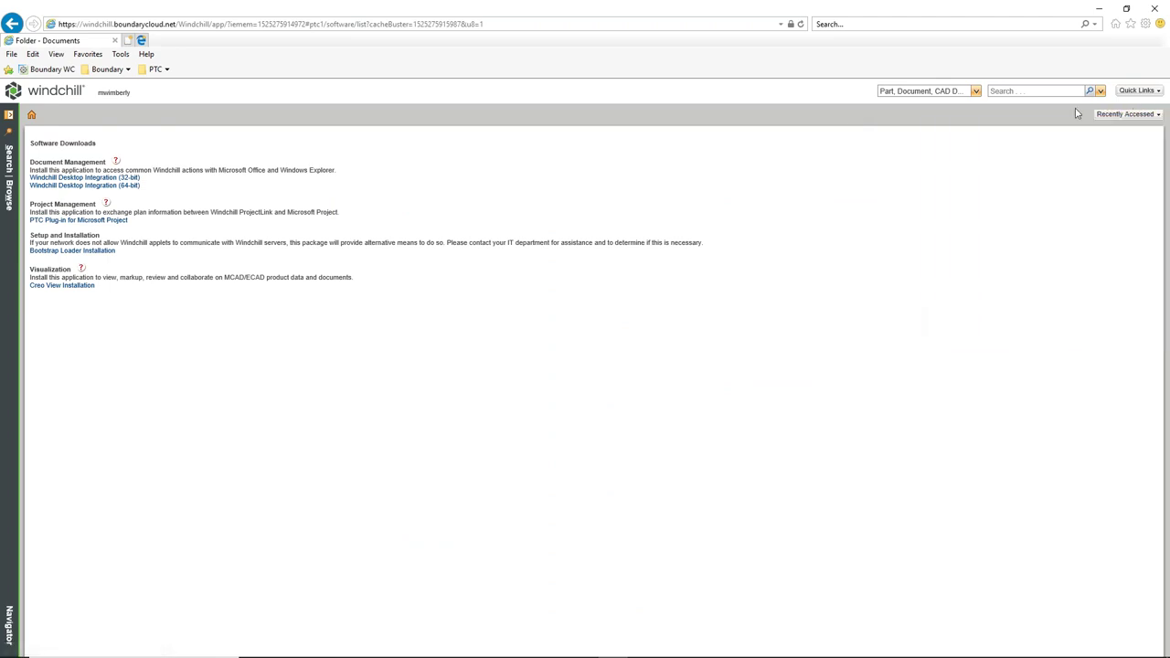
Open the personal preferences and select the File Download Behavior preference under Attachments.
left_click(1130, 95)
mouse_move(1106, 204)
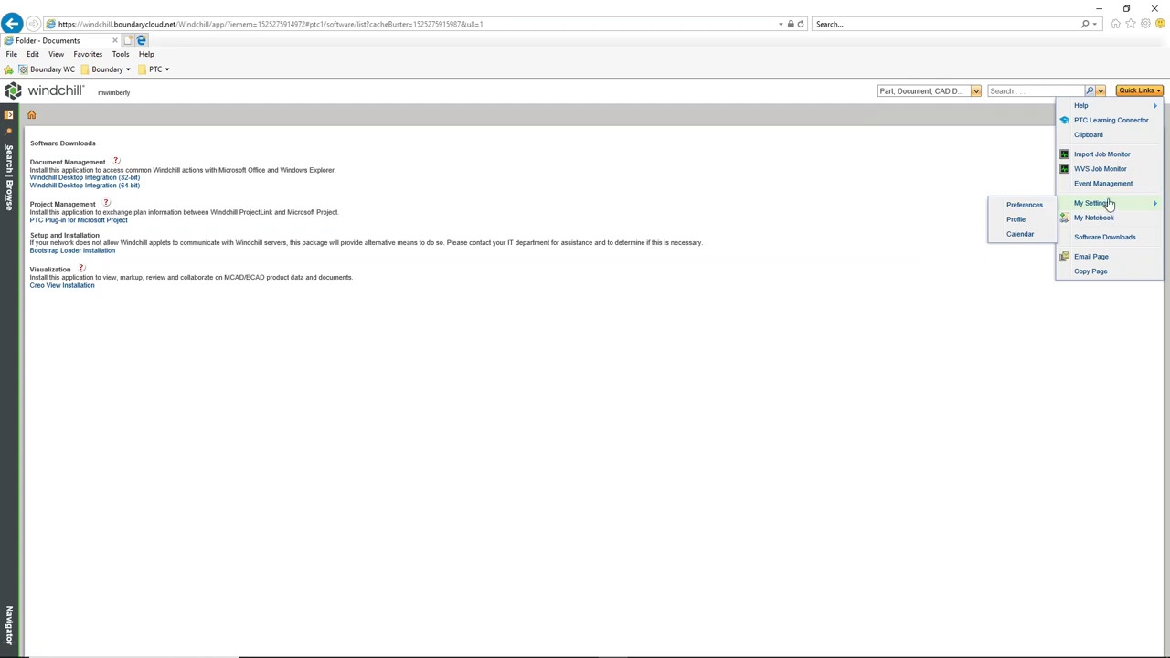
left_click(1038, 204)
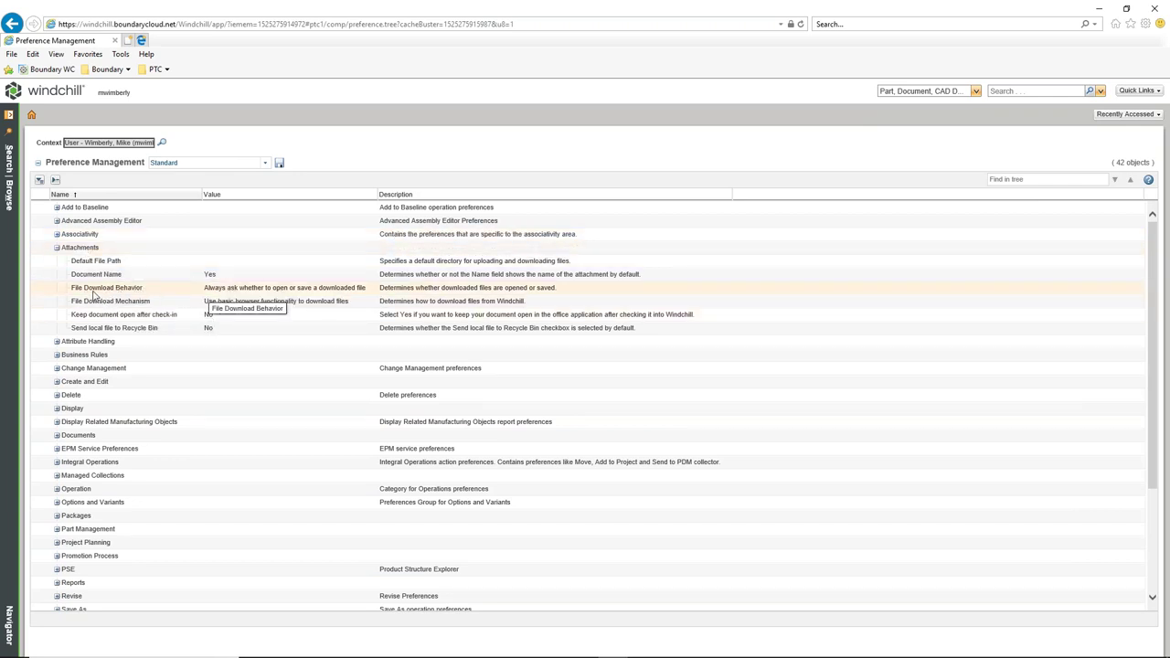
left_click(276, 291)
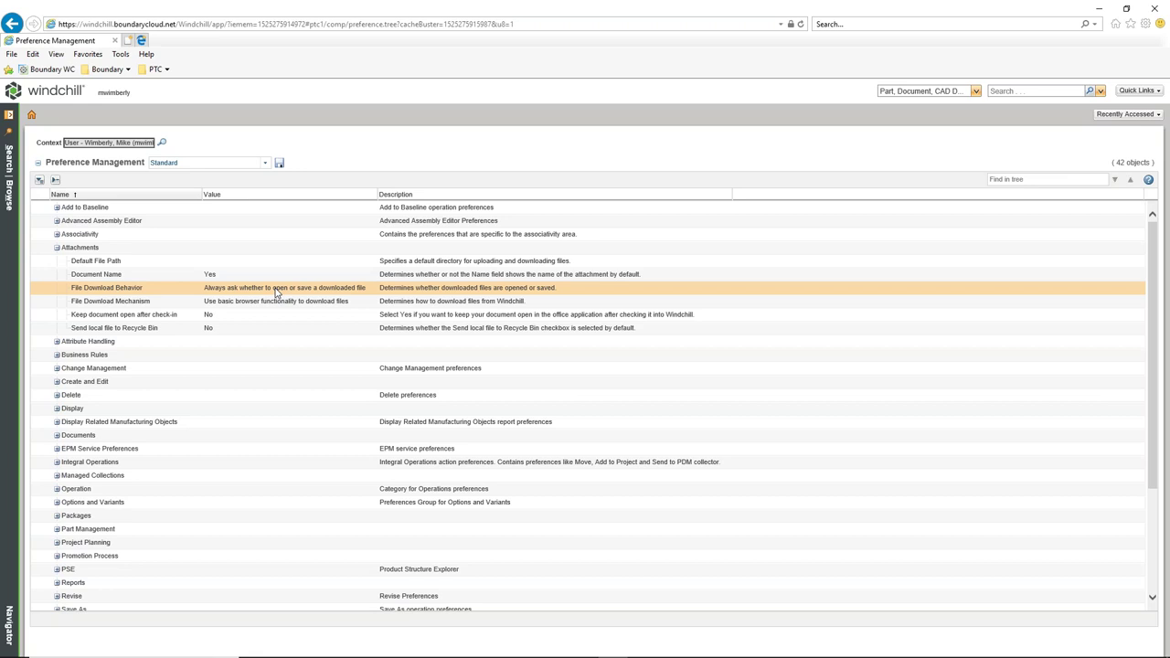
Review the available values for the File Download Behavior preference and leave it without making changes.
right_click(276, 293)
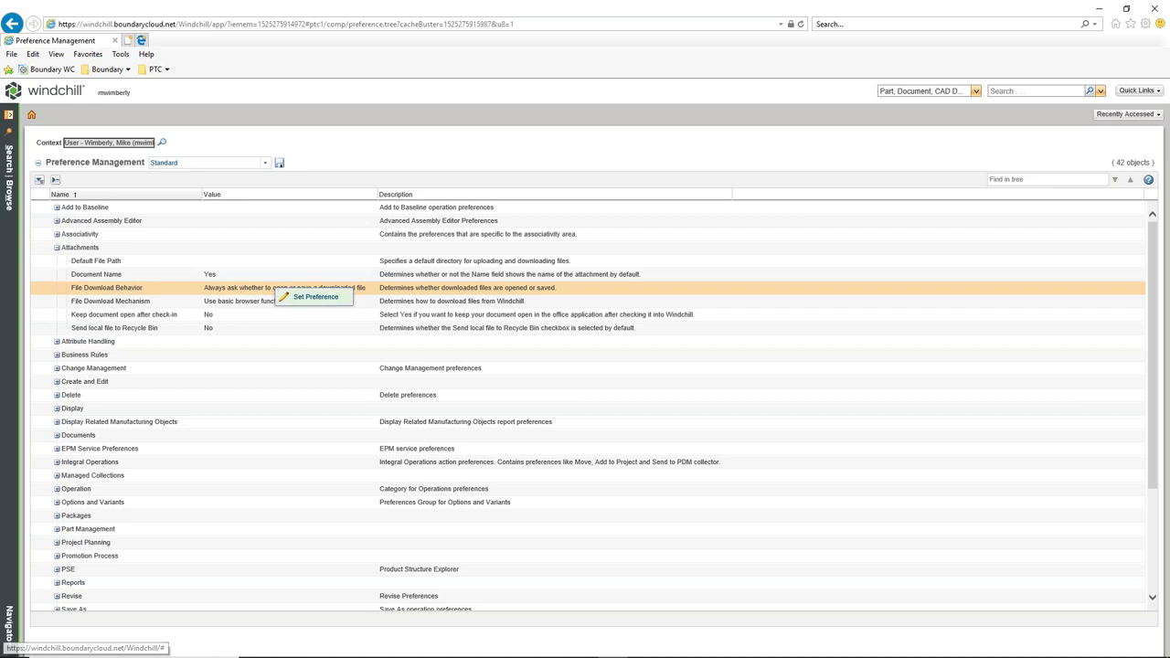
left_click(308, 298)
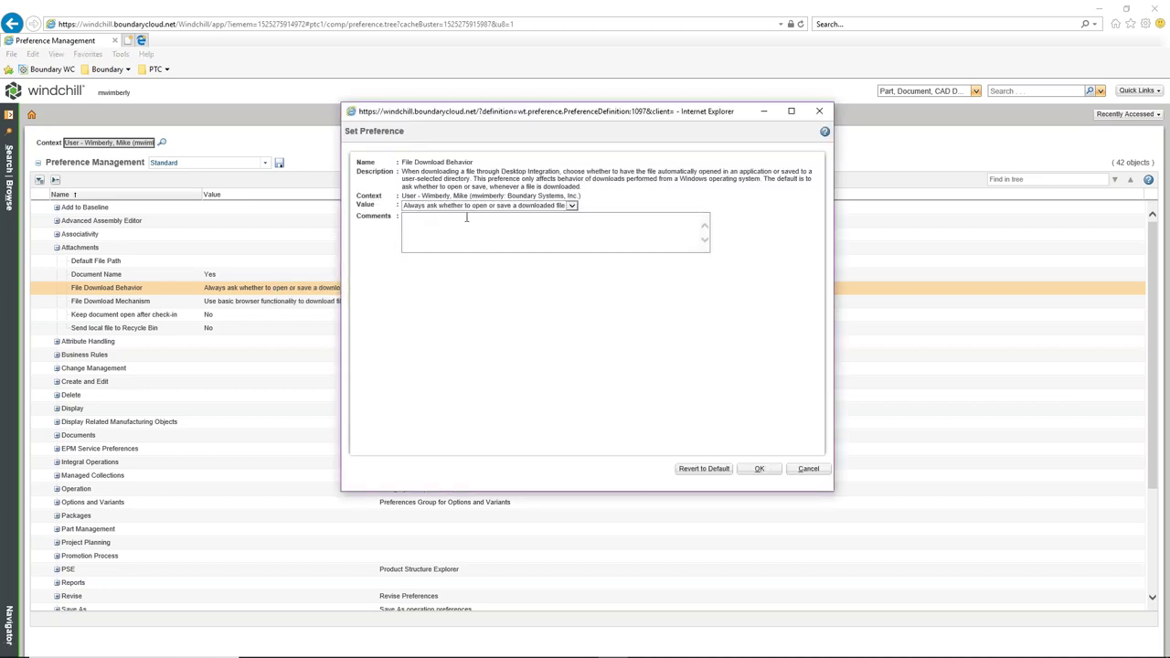
left_click(571, 207)
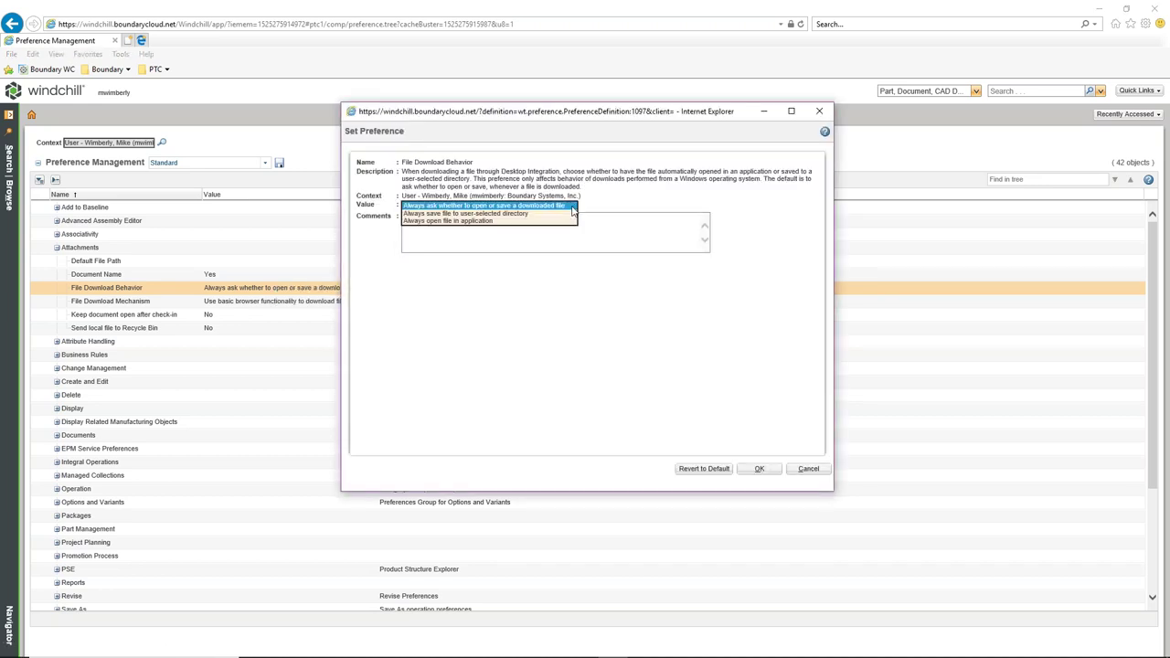
left_click(573, 210)
left_click(808, 468)
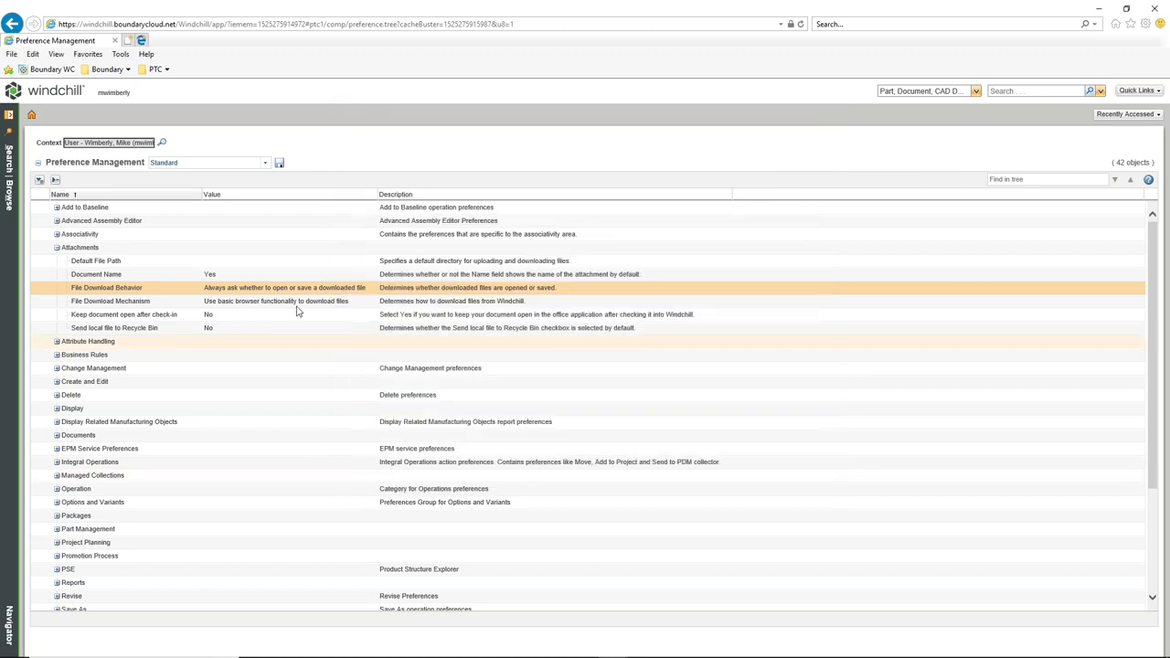
Set the File Download Mechanism preference to Use Windchill Desktop Integration functionality to download files.
left_click(251, 304)
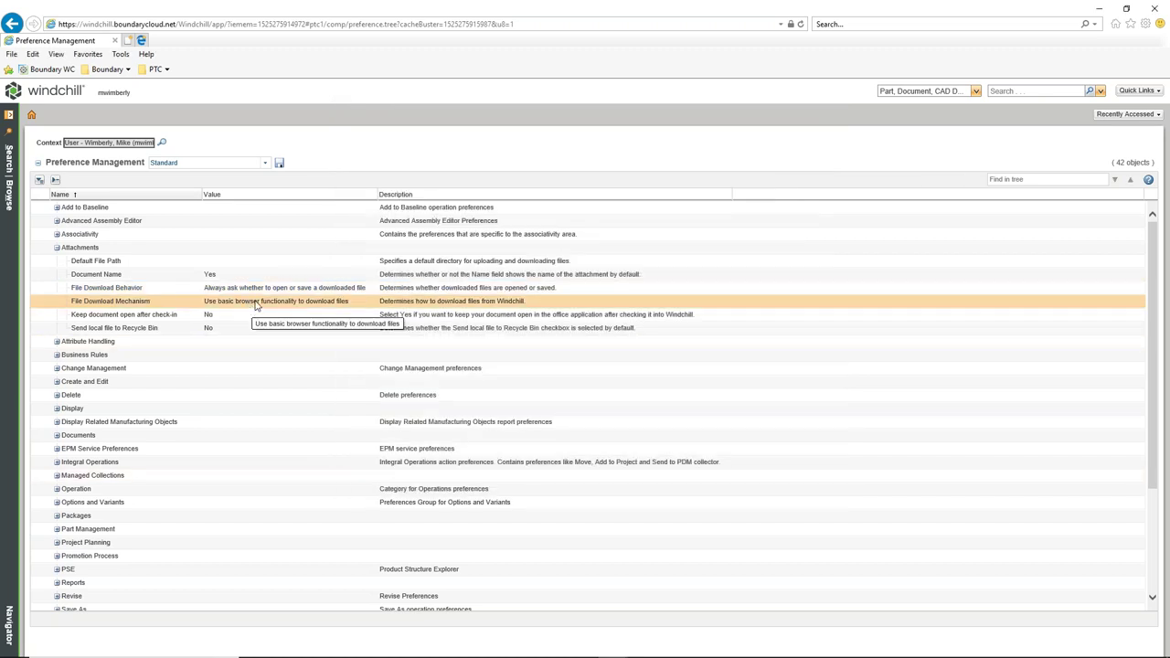
right_click(322, 307)
left_click(359, 310)
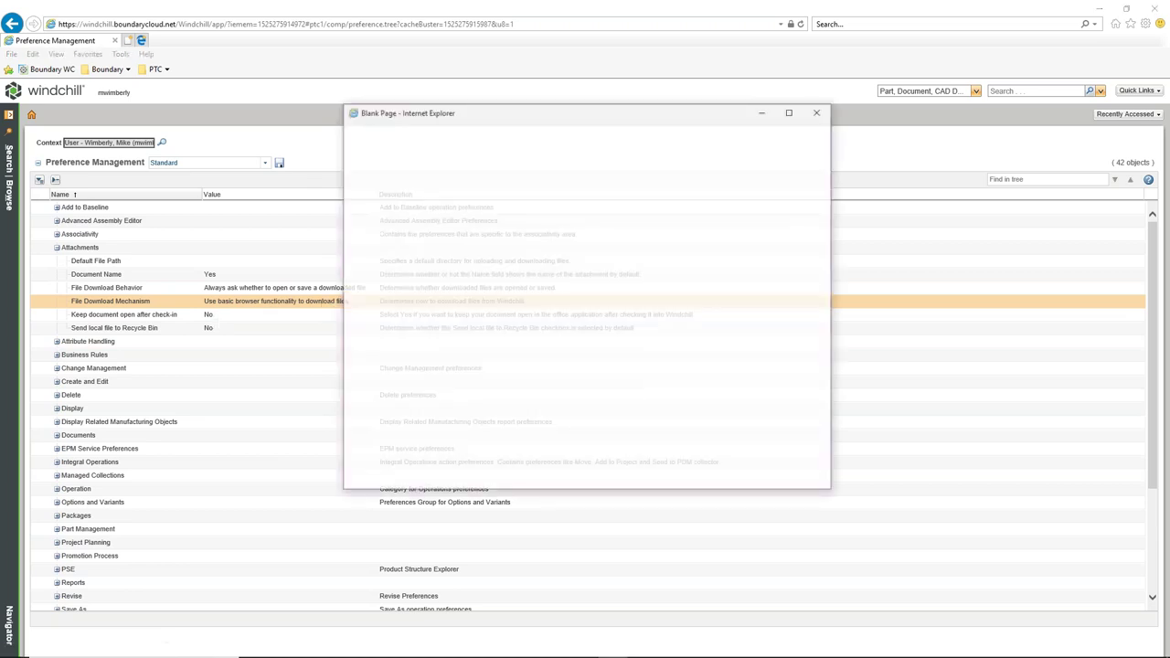
left_click(600, 261)
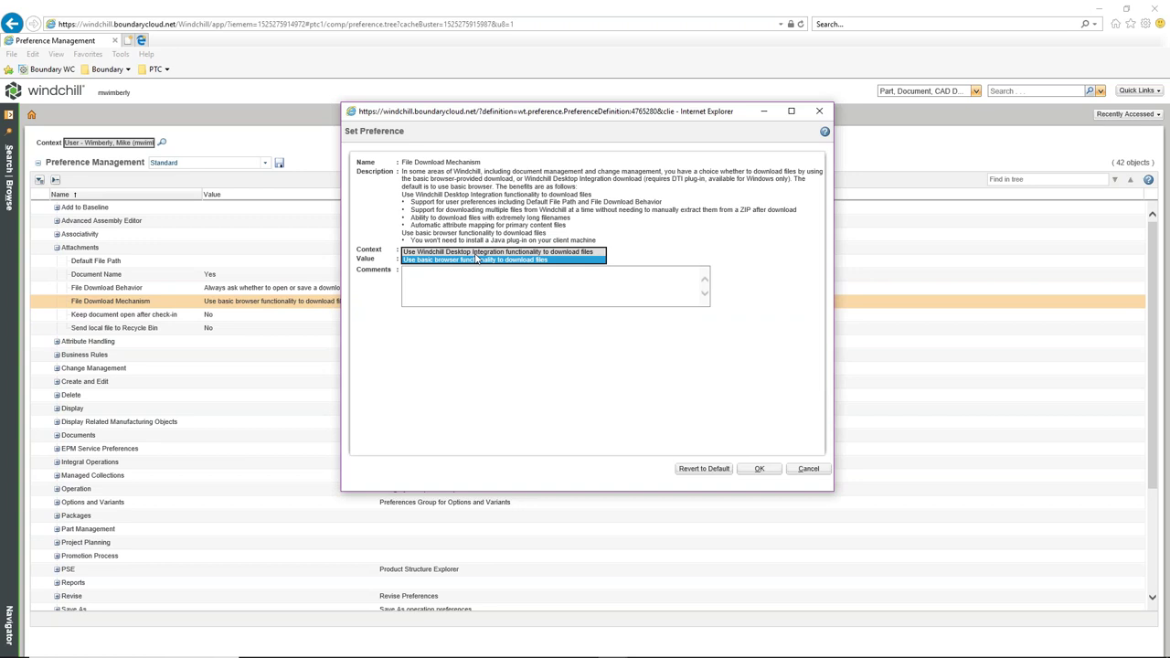
left_click(512, 253)
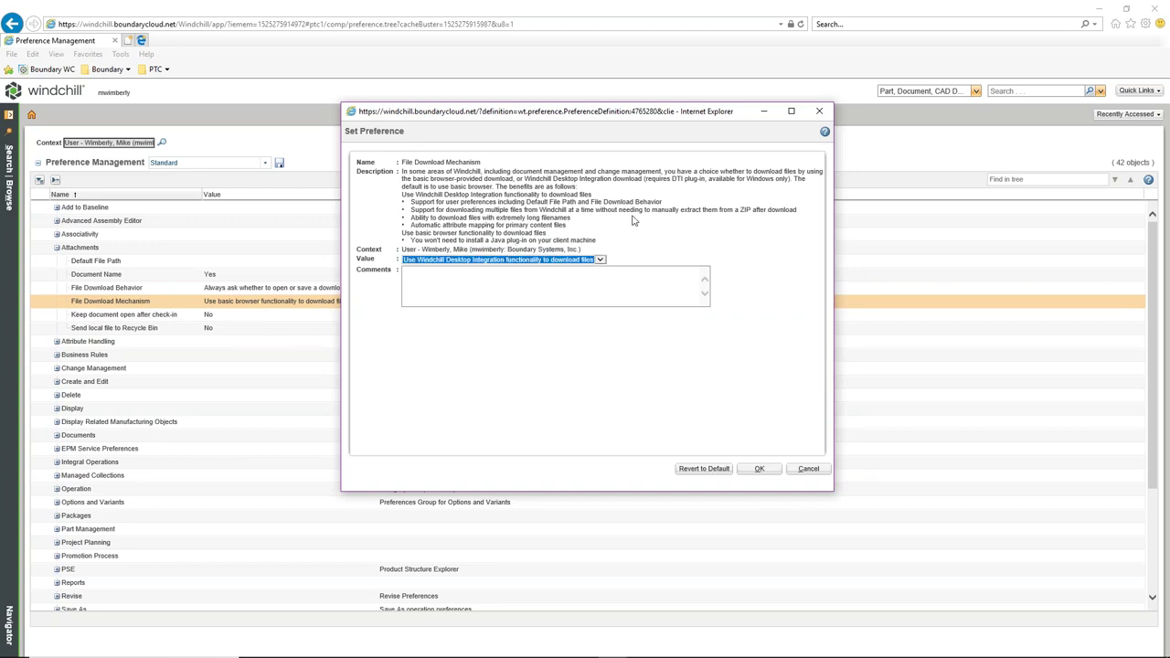
left_click(759, 469)
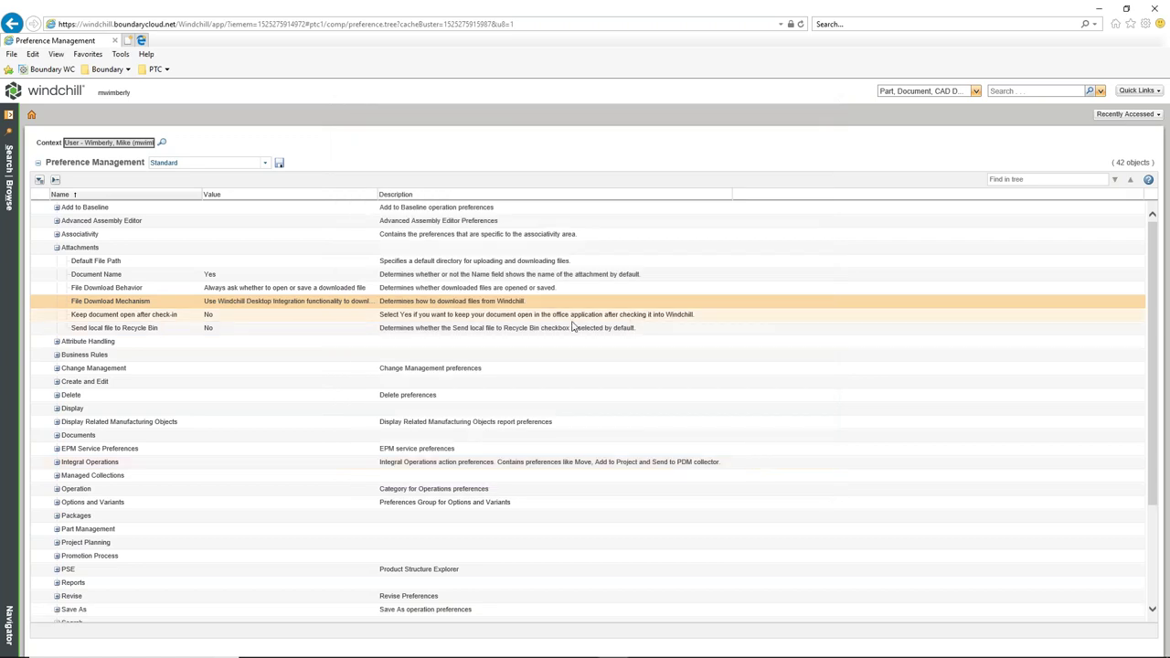
Return to the Documents folder, request a download of the 2017 Webinar Master List content, and dismiss the download.
left_click(1125, 114)
left_click(964, 160)
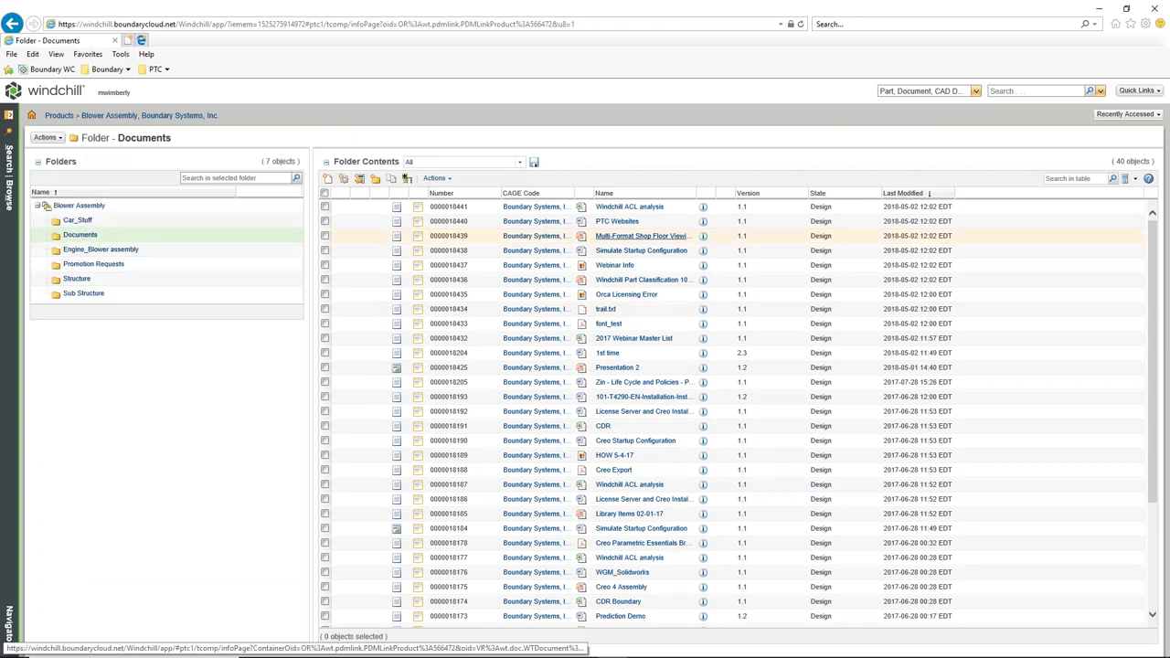
left_click(368, 338)
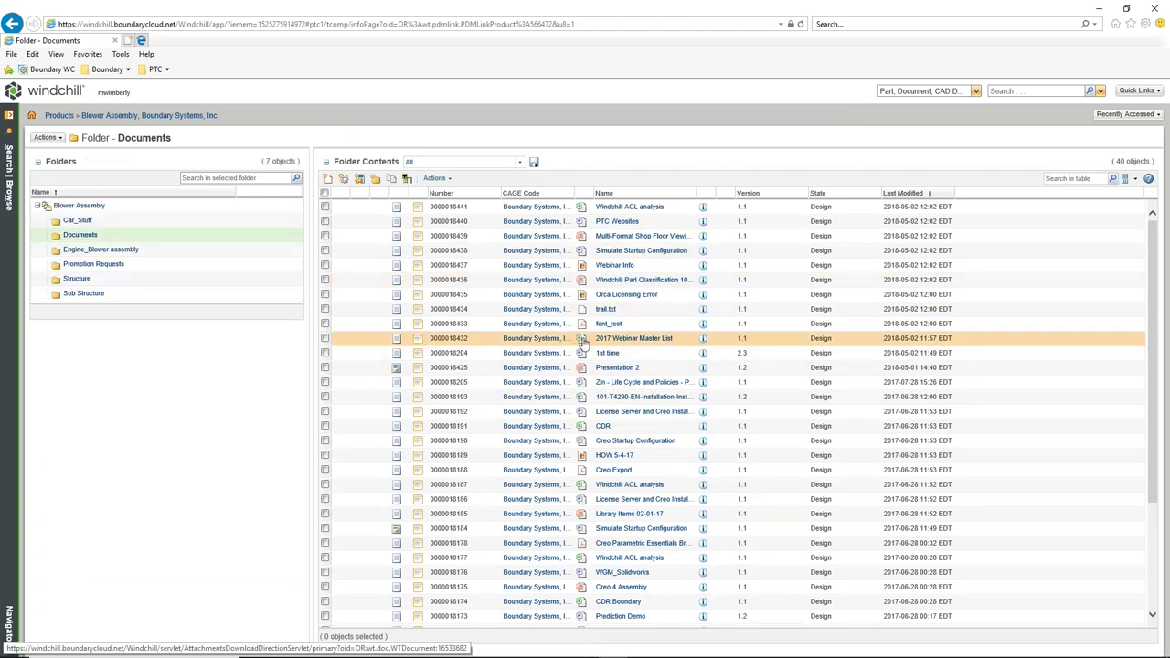
left_click(581, 339)
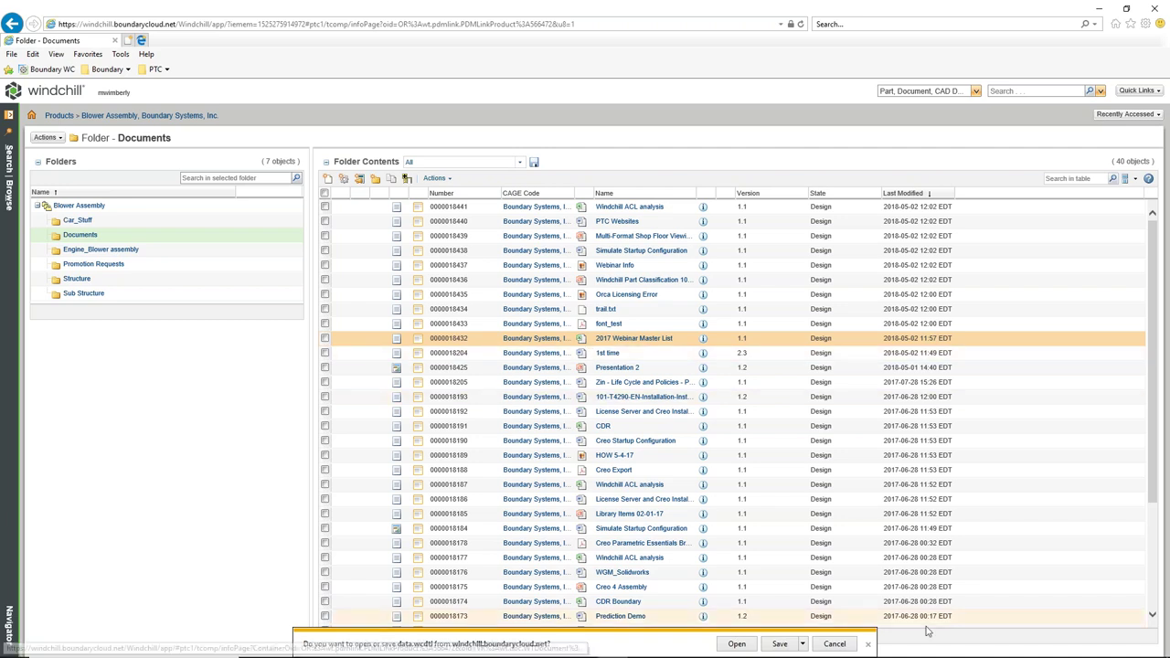
left_click(868, 645)
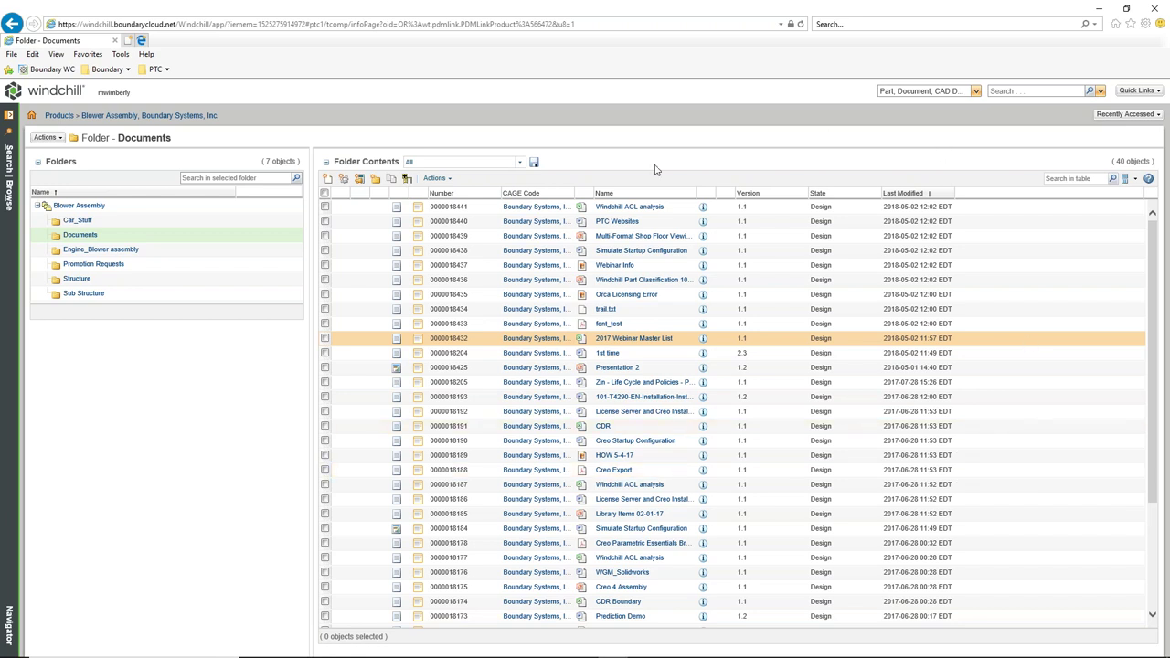
Start a new document in the Documents folder with type Presentation, based on the Presentation Template.
left_click(447, 181)
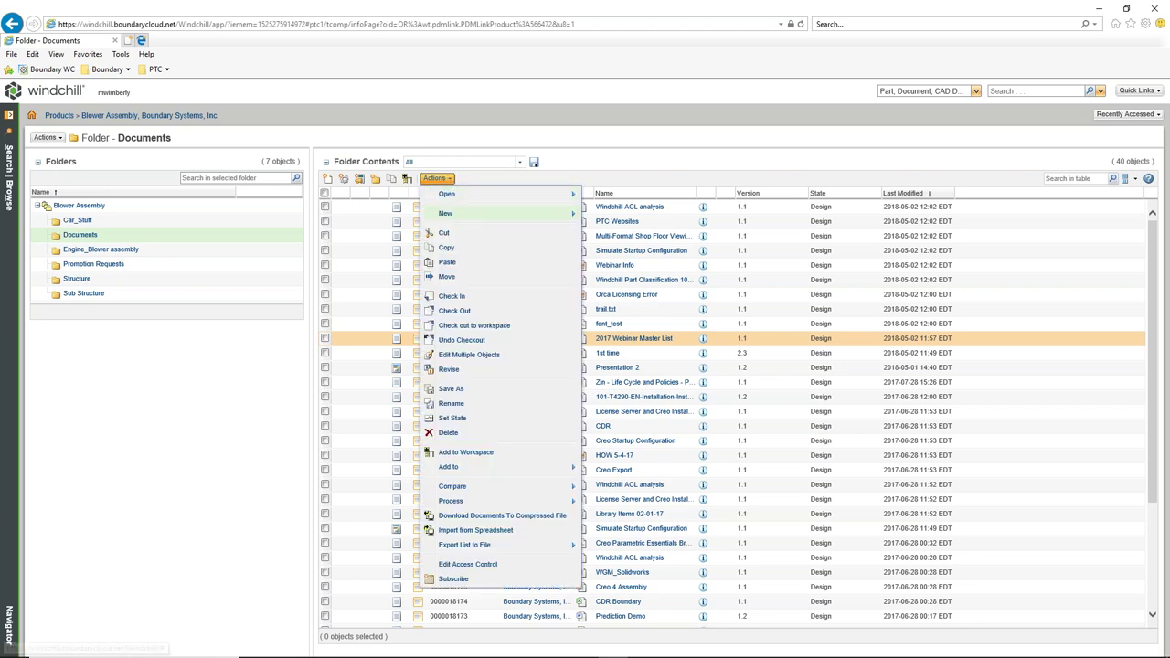
mouse_move(489, 216)
left_click(611, 218)
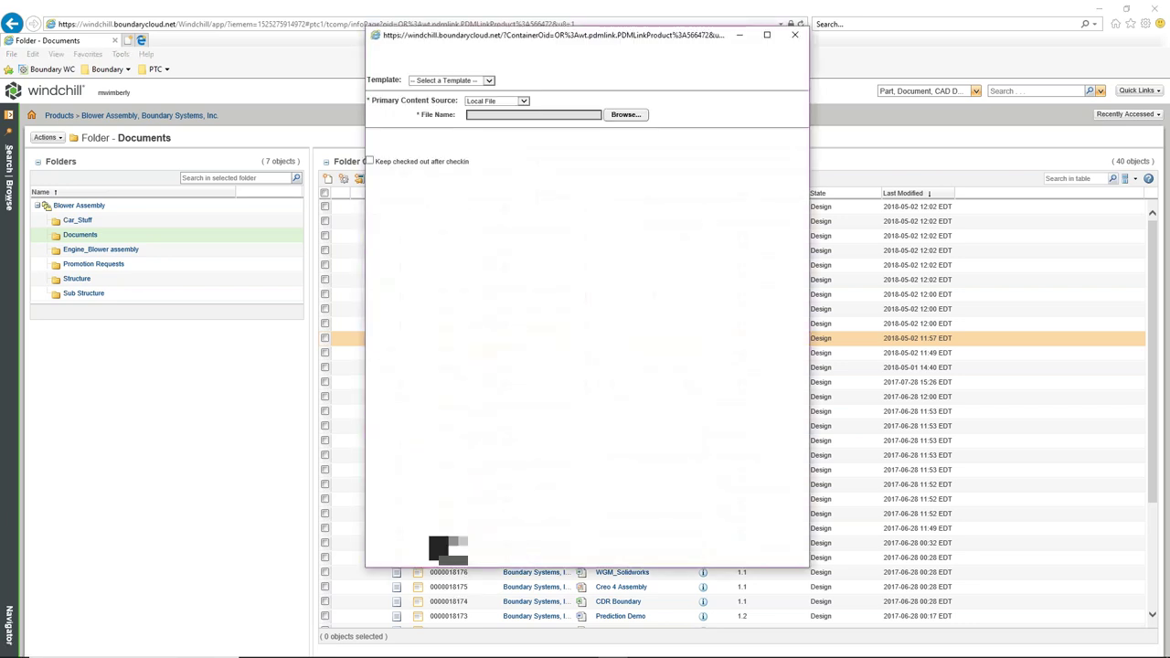
left_click(492, 111)
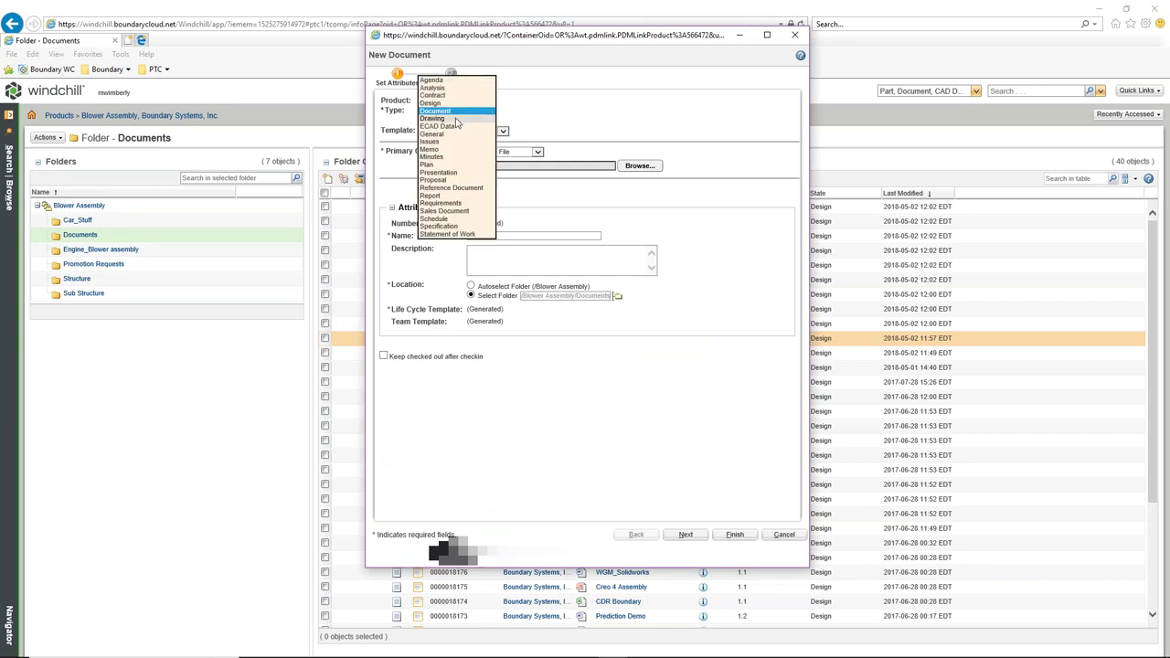
left_click(440, 172)
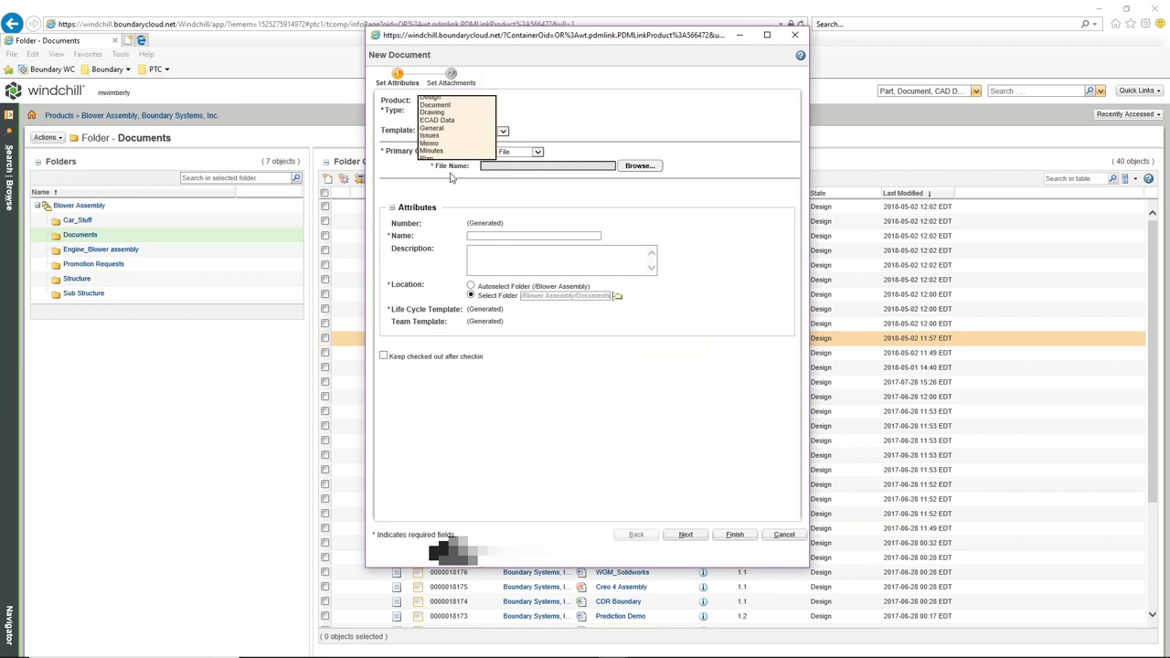
left_click(499, 131)
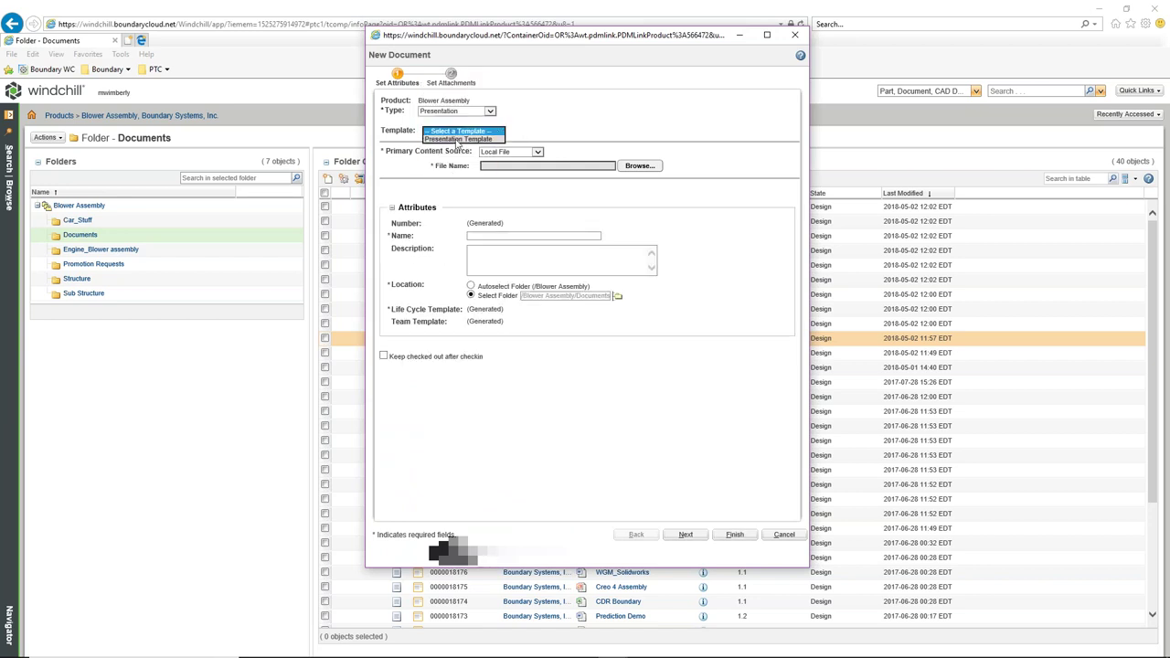
left_click(458, 139)
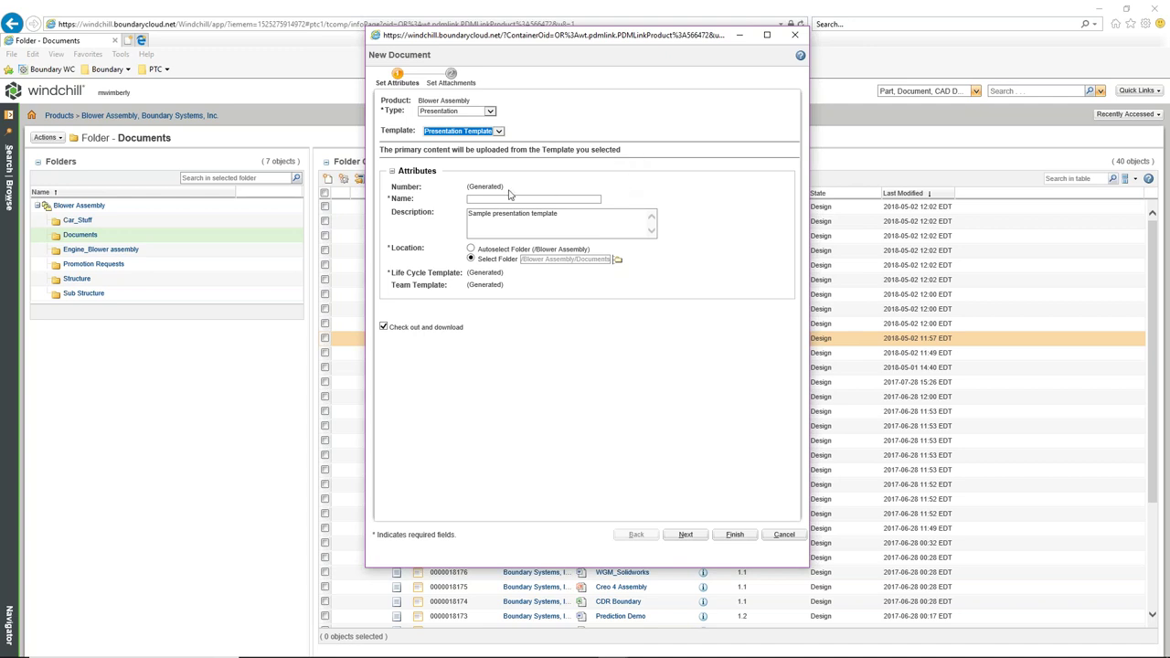
Name the document with the presenter's first name followed by "Presentation" and replace its description with "Greatest Presentation Ever!!!".
left_click(479, 199)
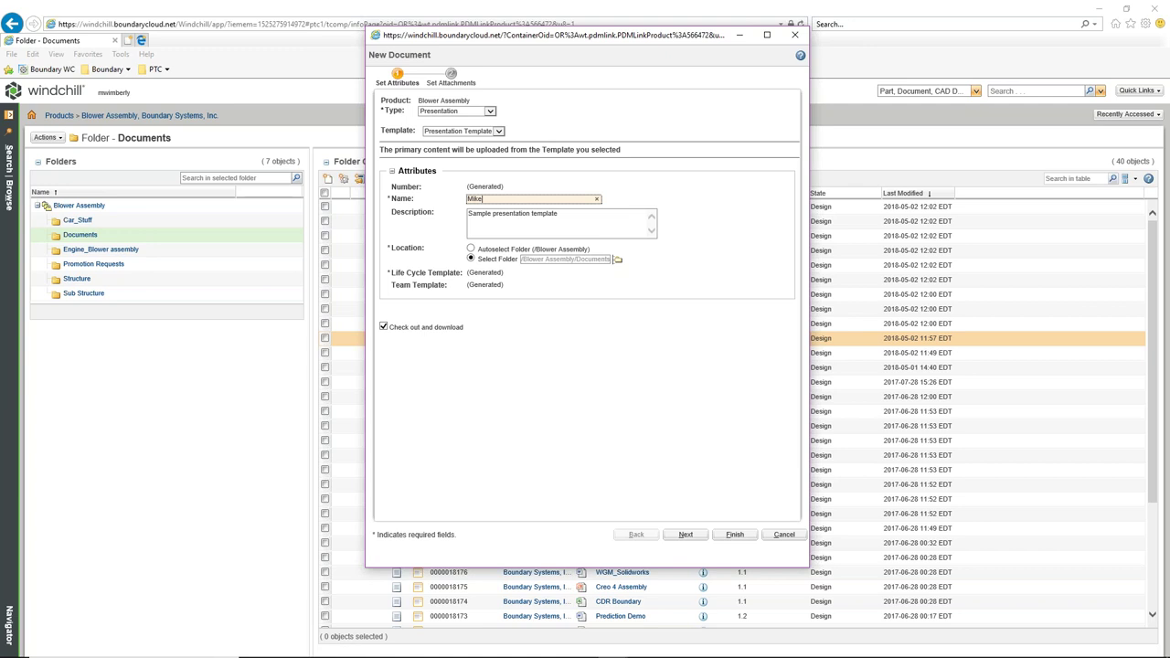
type("Mike Presentation")
left_click_drag(574, 213, 449, 214)
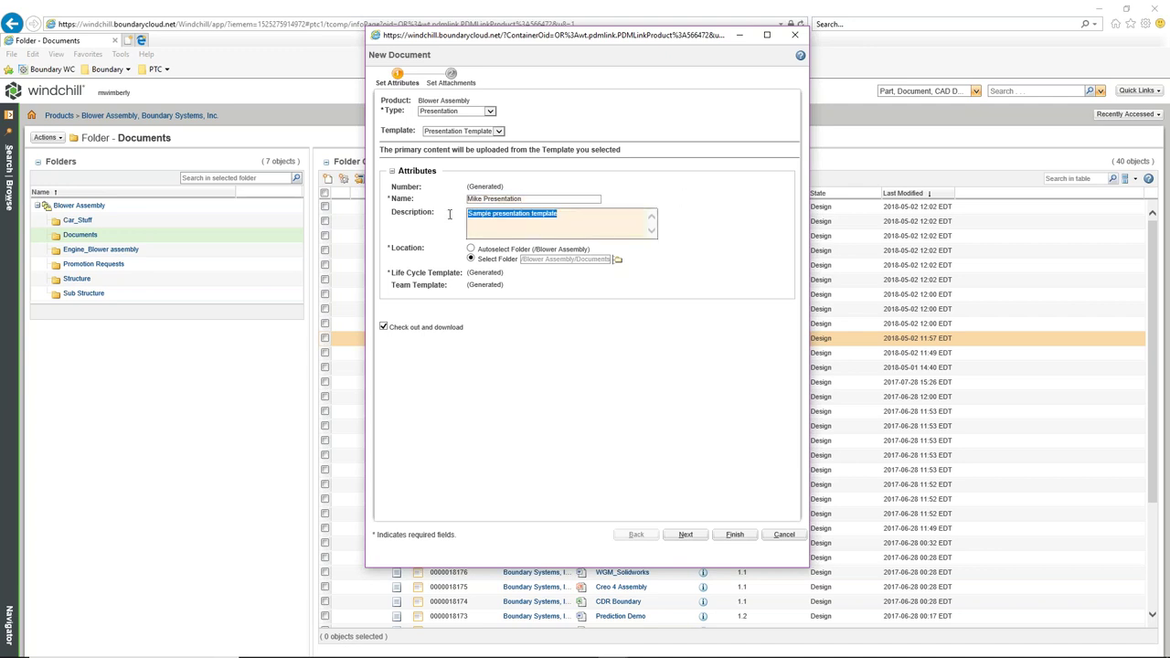
type("Greate")
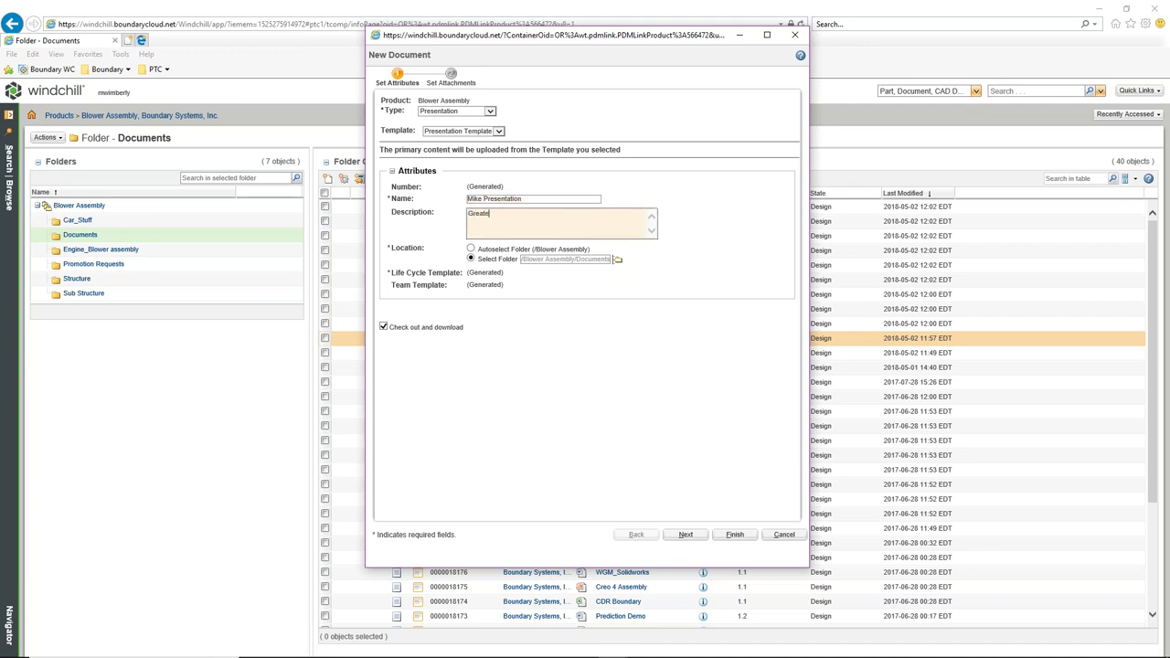
type("st Presentation Ever!!!")
Finish creating the document without attachments, open the downloaded data.wcdti file, and switch to PowerPoint.
left_click(682, 537)
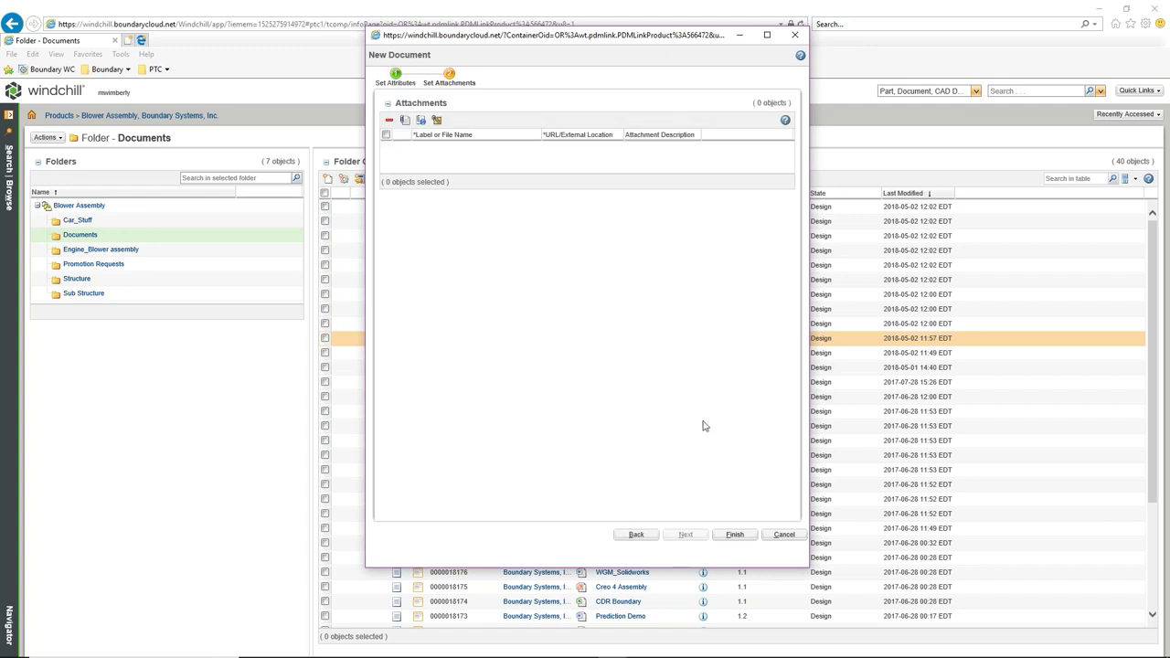
left_click(735, 535)
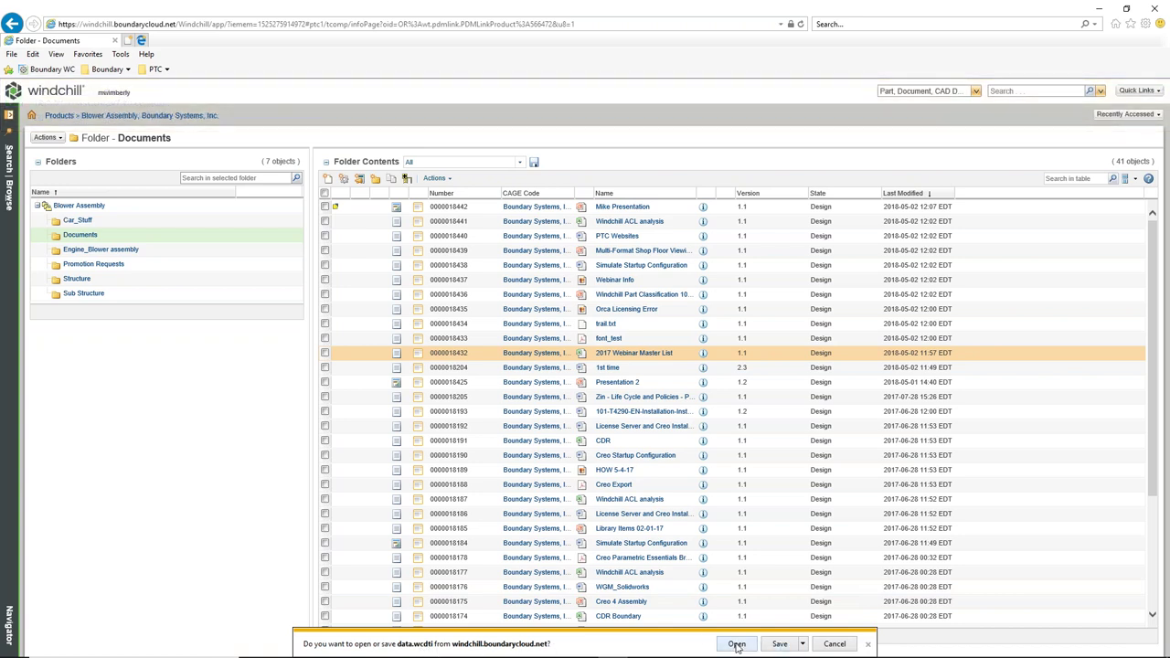
left_click(736, 644)
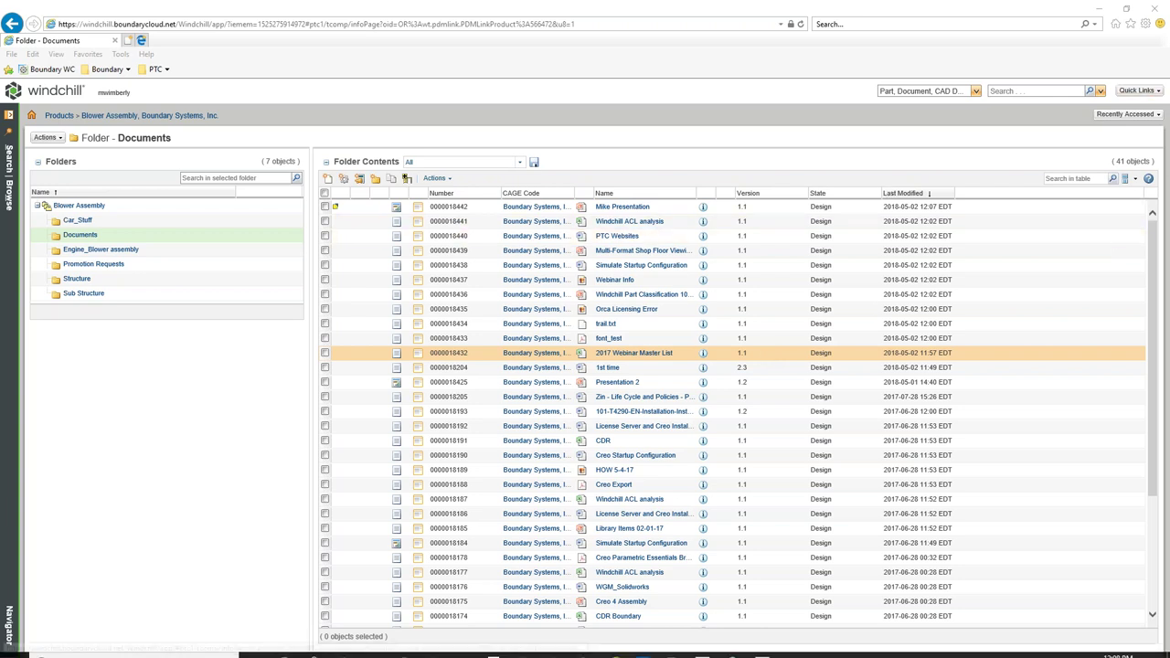
left_click(583, 647)
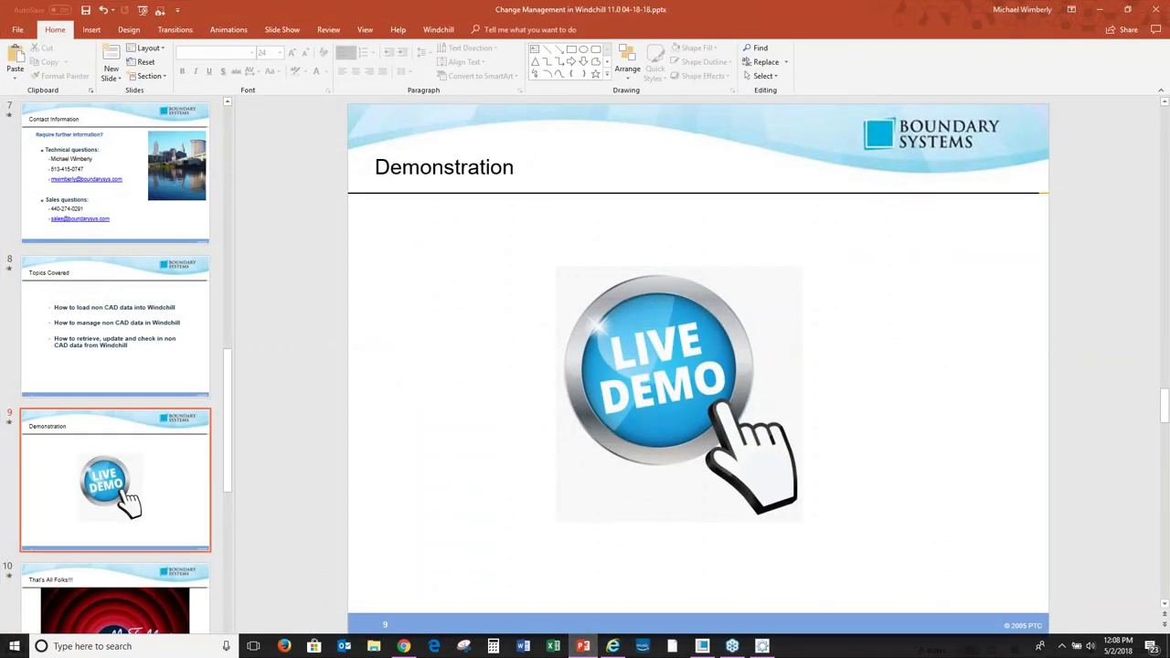
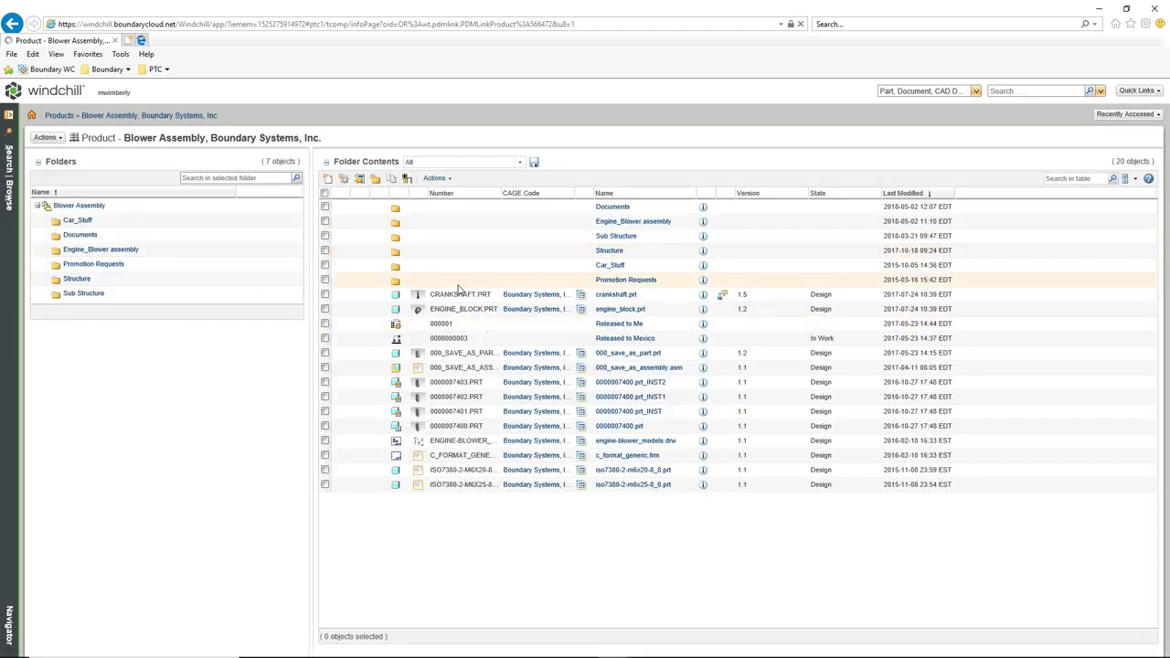
Open the new presentation's information page from the Documents folder, review its version history, and return to the folder.
left_click(80, 235)
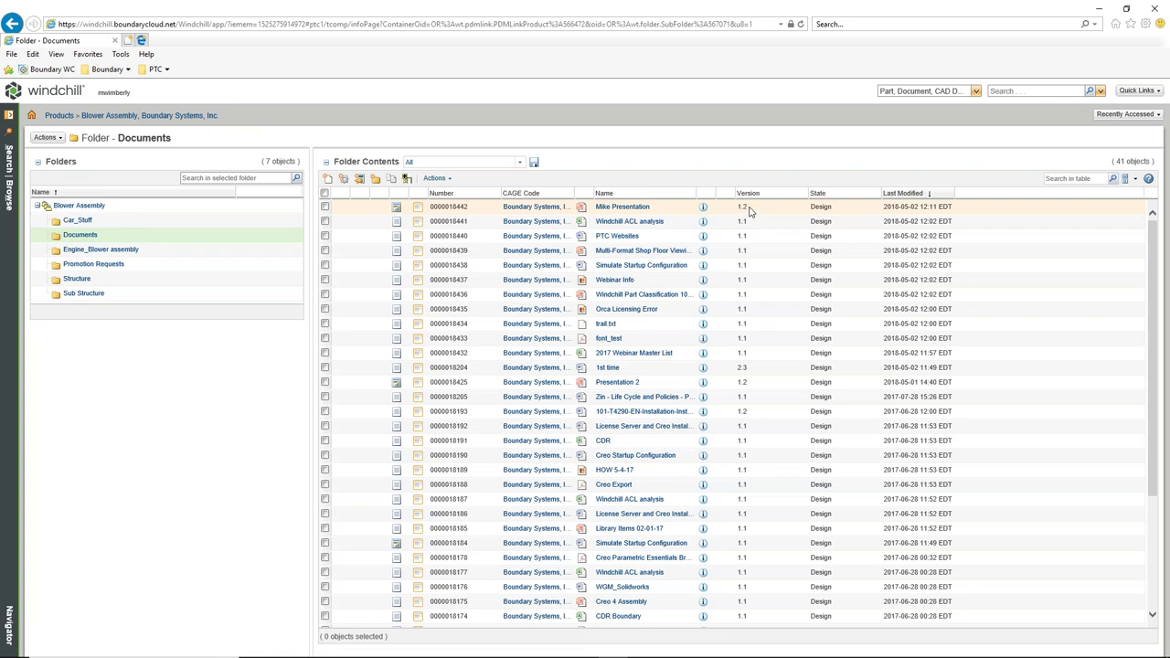
left_click(700, 210)
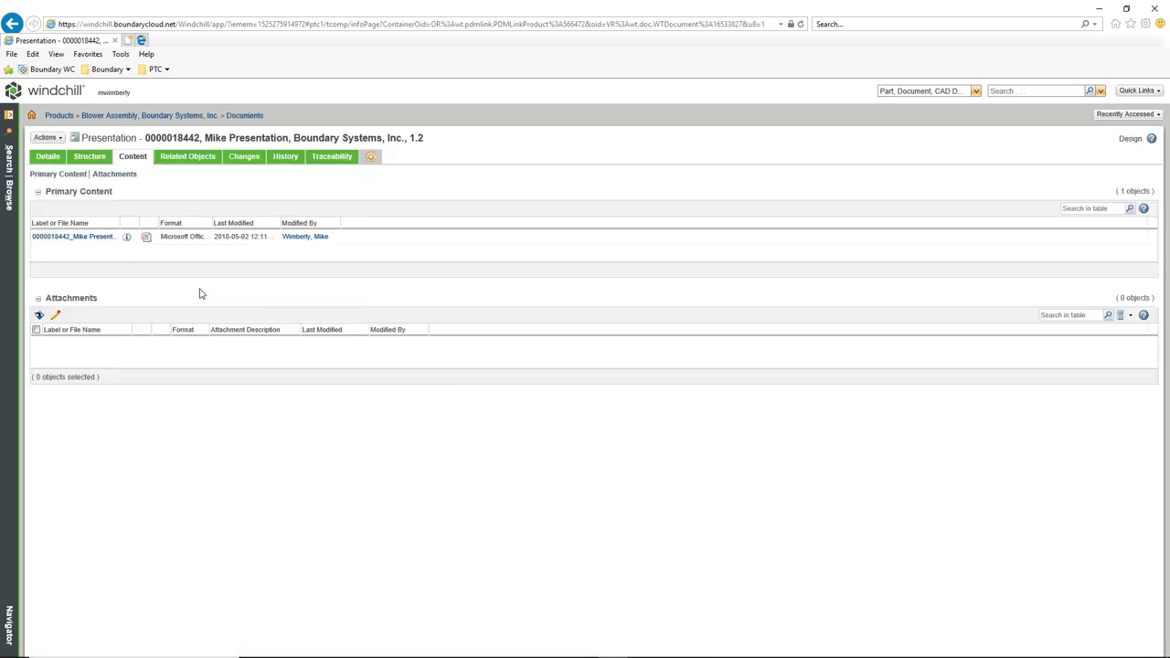
left_click(289, 158)
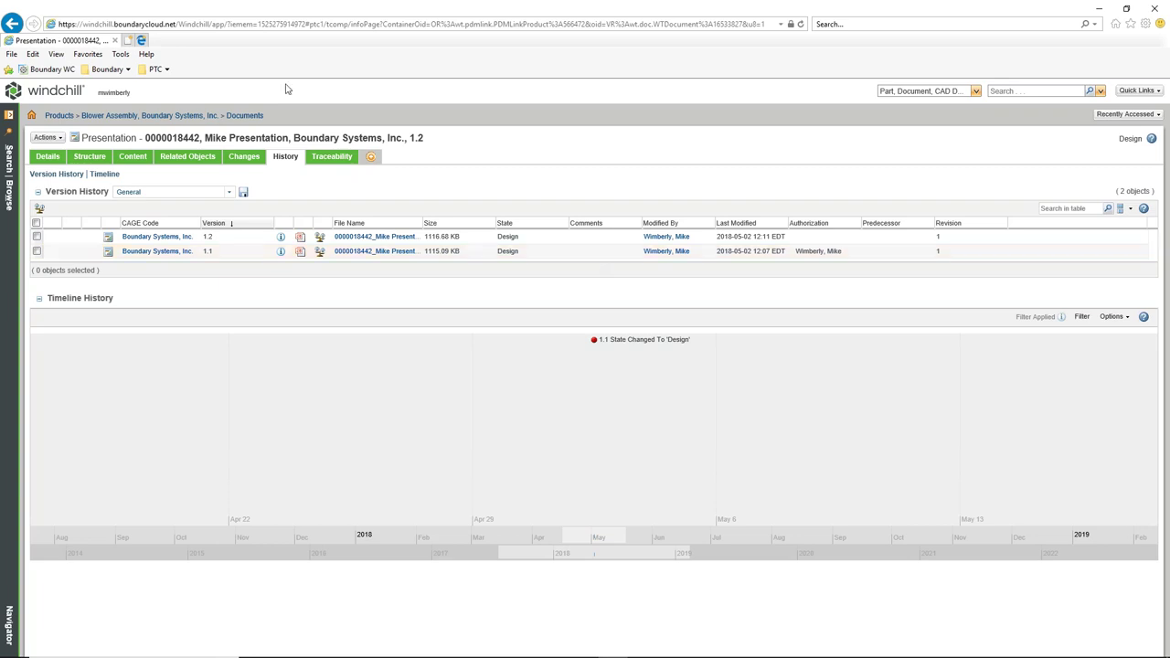
left_click(252, 116)
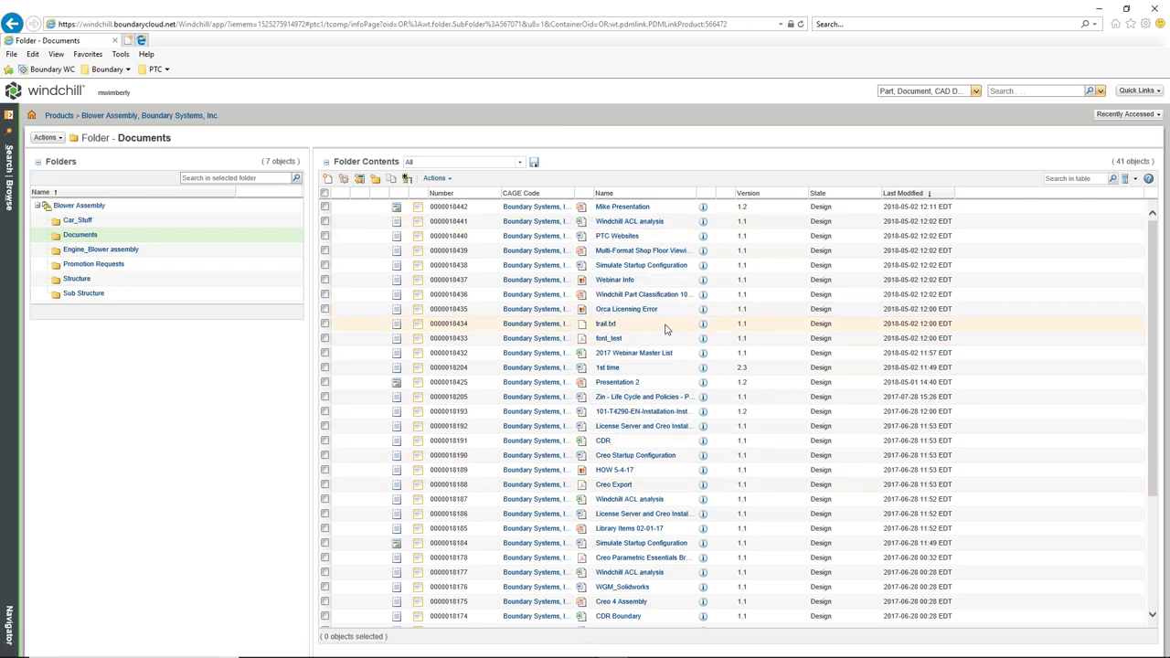
left_click(444, 179)
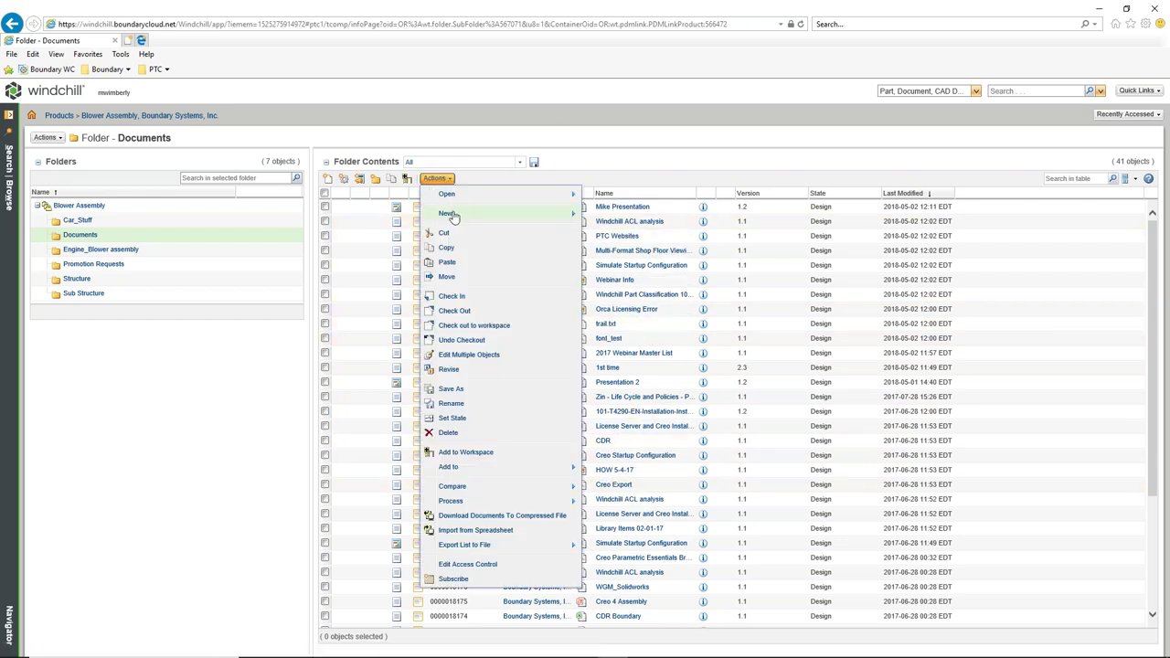
mouse_move(453, 216)
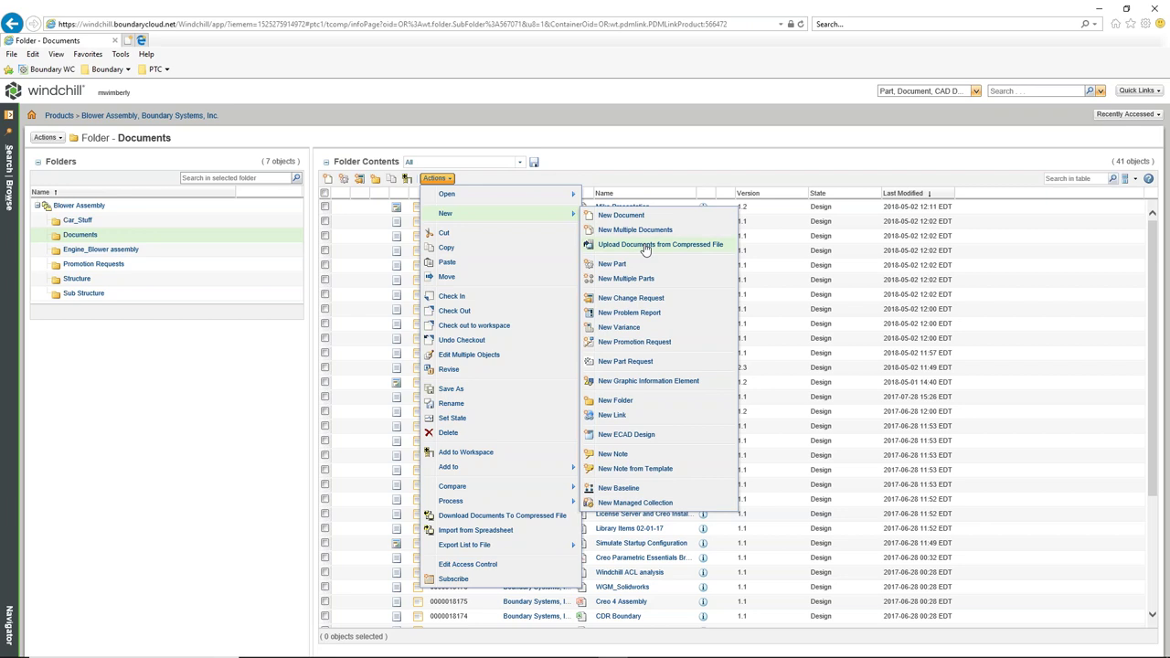
left_click(686, 158)
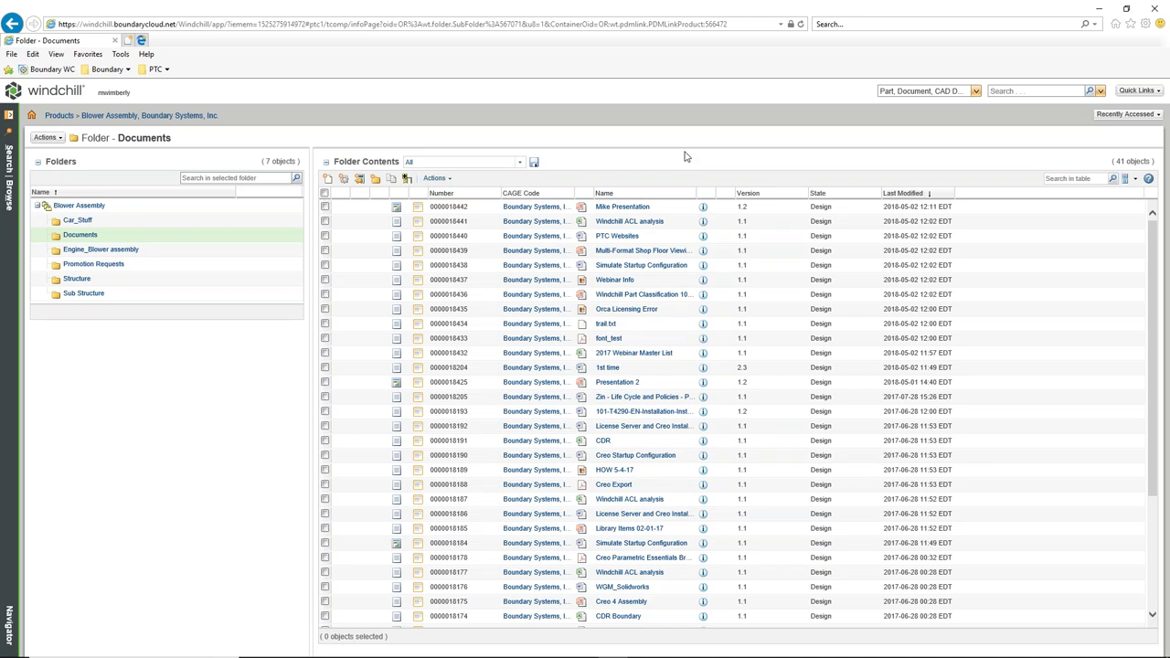